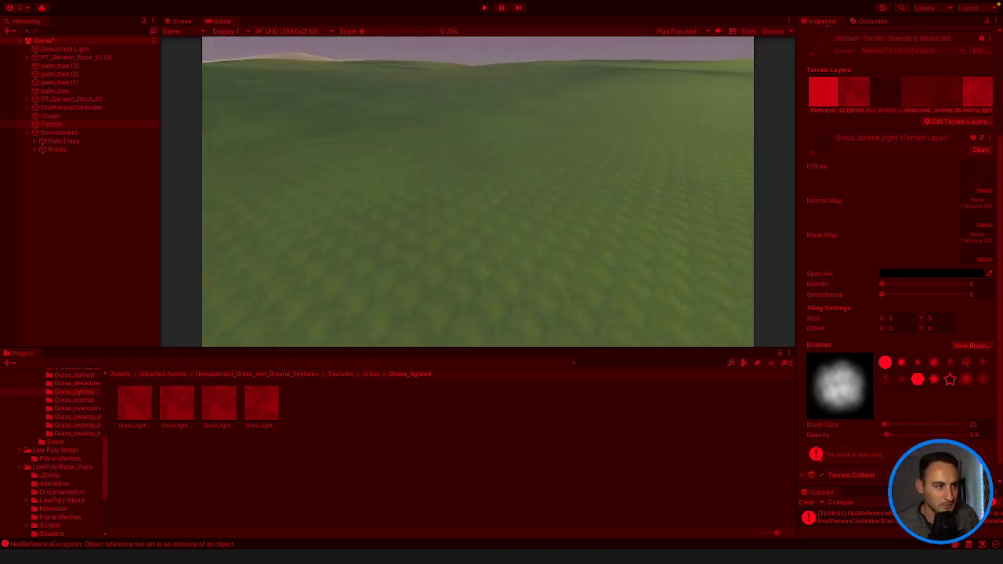
End the play test and set the Grass_lighted_right terrain layer's tiling size to 5 by 5.
{"action": "key", "text": "w"}
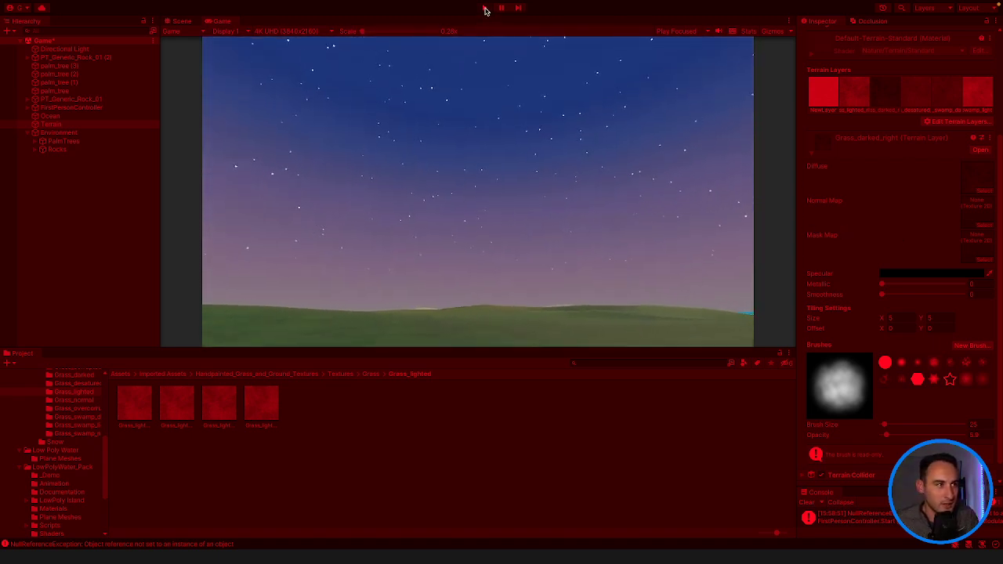
{"action": "left_click", "coordinate": [484, 7]}
{"action": "left_click", "coordinate": [899, 317]}
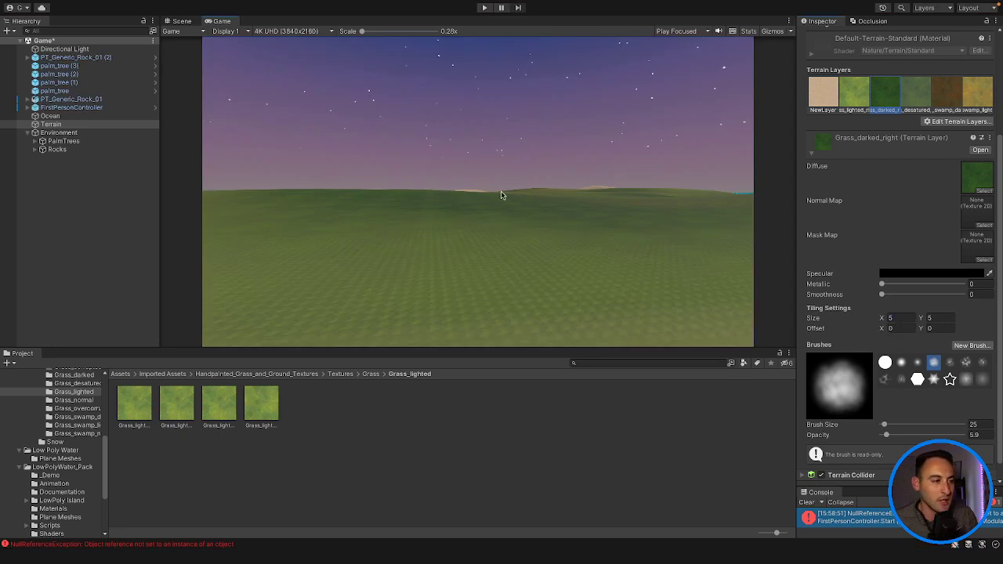
{"action": "left_click", "coordinate": [854, 94]}
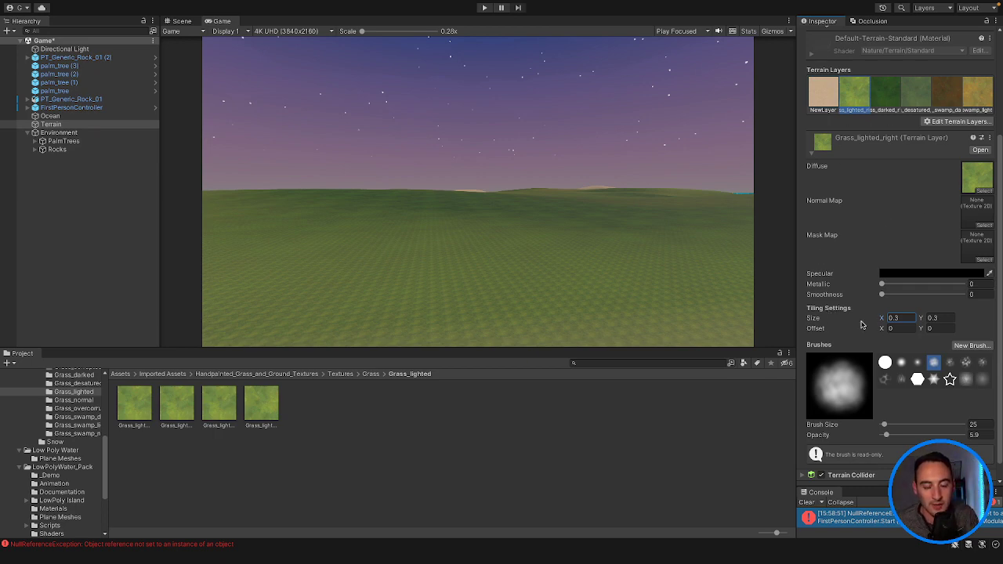
{"action": "scroll", "coordinate": [903, 282], "scroll_direction": "up", "scroll_amount": 5}
{"action": "scroll", "coordinate": [904, 281], "scroll_direction": "down", "scroll_amount": 5}
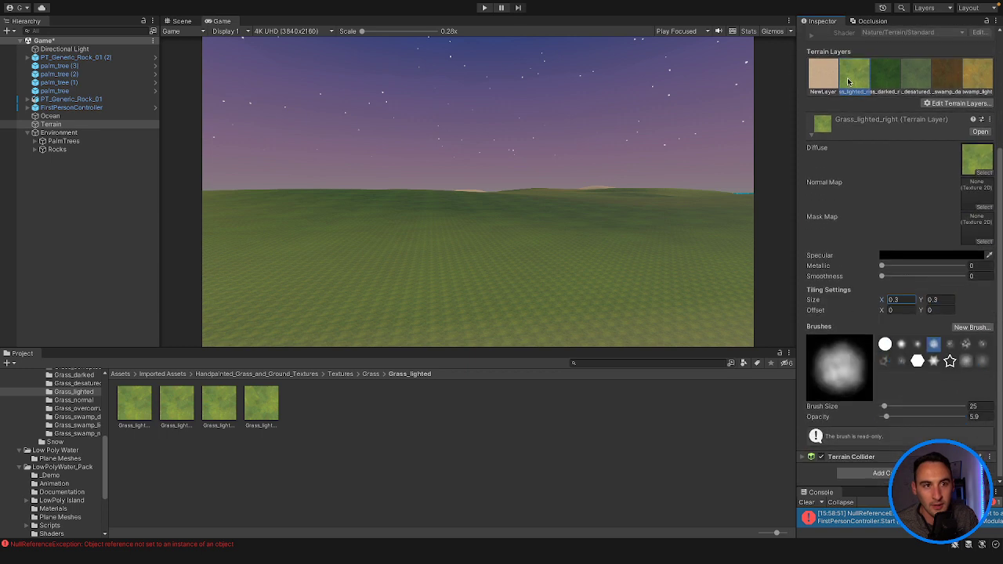
{"action": "left_click", "coordinate": [903, 302]}
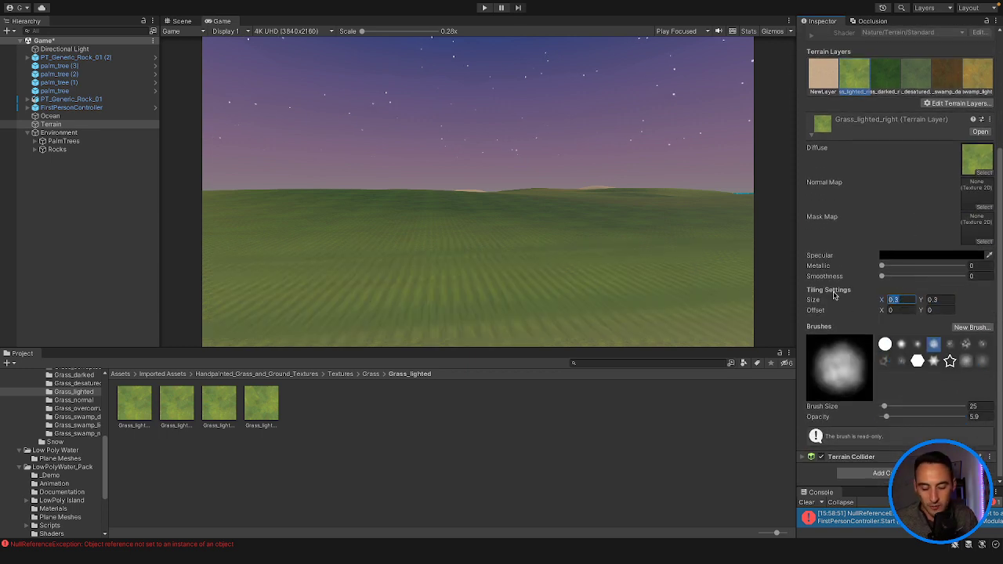
{"action": "left_click", "coordinate": [939, 299]}
{"action": "type", "text": "5"}
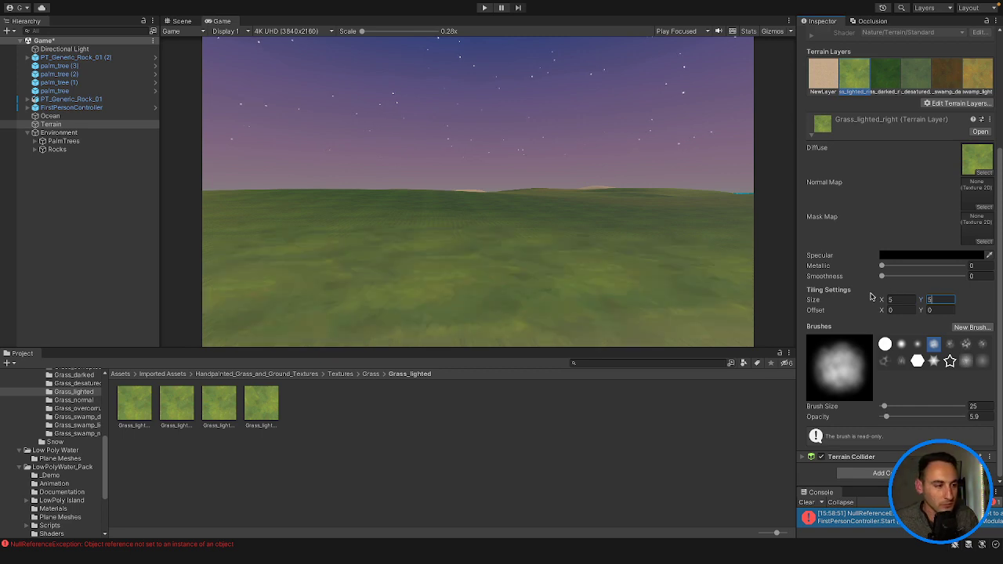
Try a tiling size X of 0.3 on the Grass_lighted_right layer.
{"action": "key", "text": "shift+Tab"}
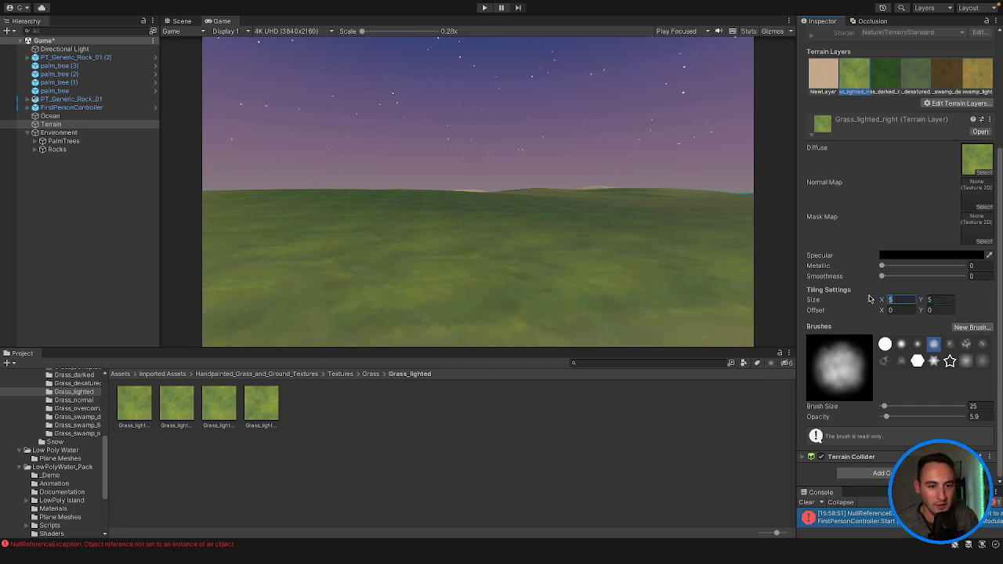
{"action": "type", "text": "0.3"}
{"action": "key", "text": "Return"}
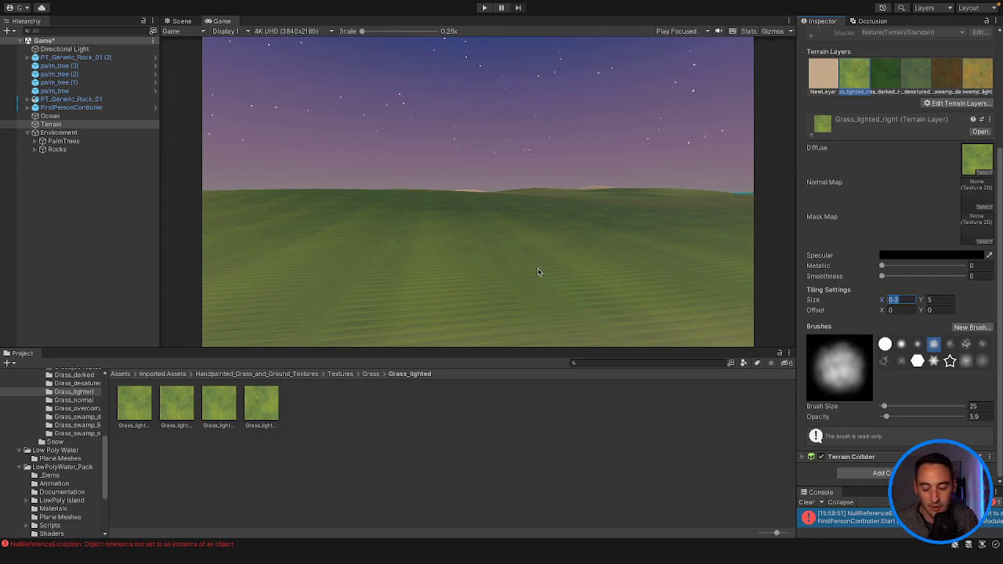
Set the Grass_lighted_right layer's tiling size to 10 in both X and Y.
{"action": "type", "text": "10"}
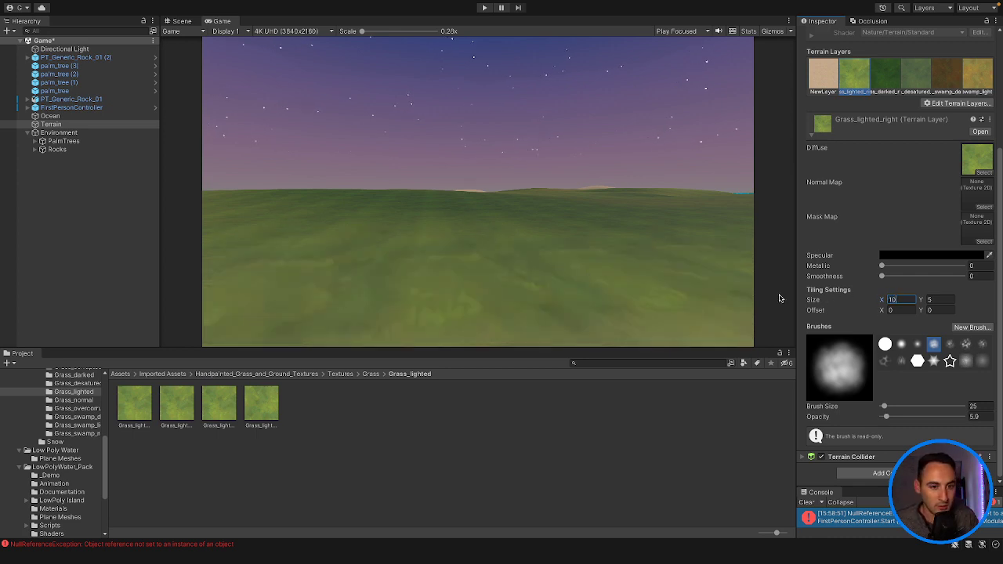
{"action": "key", "text": "Tab"}
{"action": "type", "text": "10"}
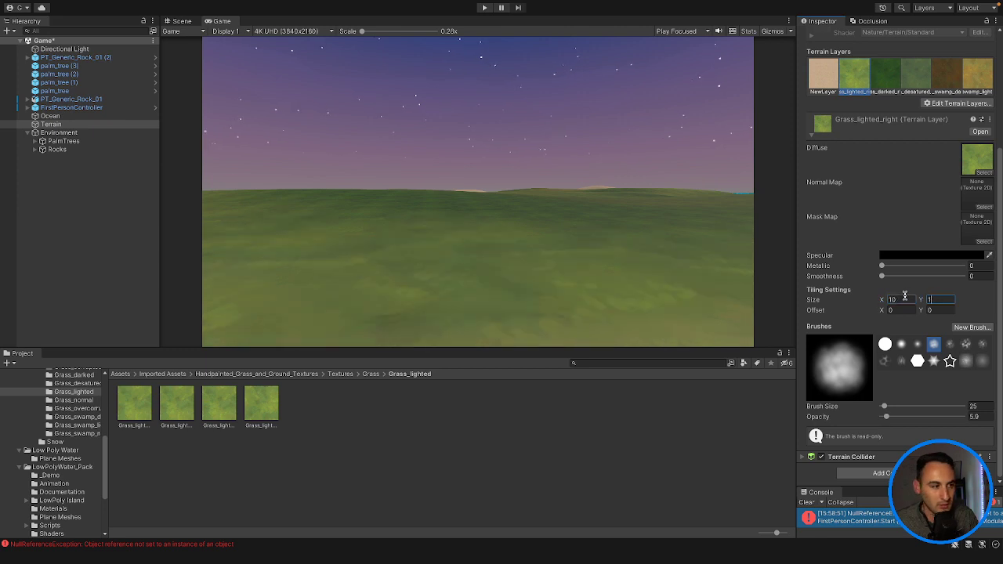
{"action": "key", "text": "Return"}
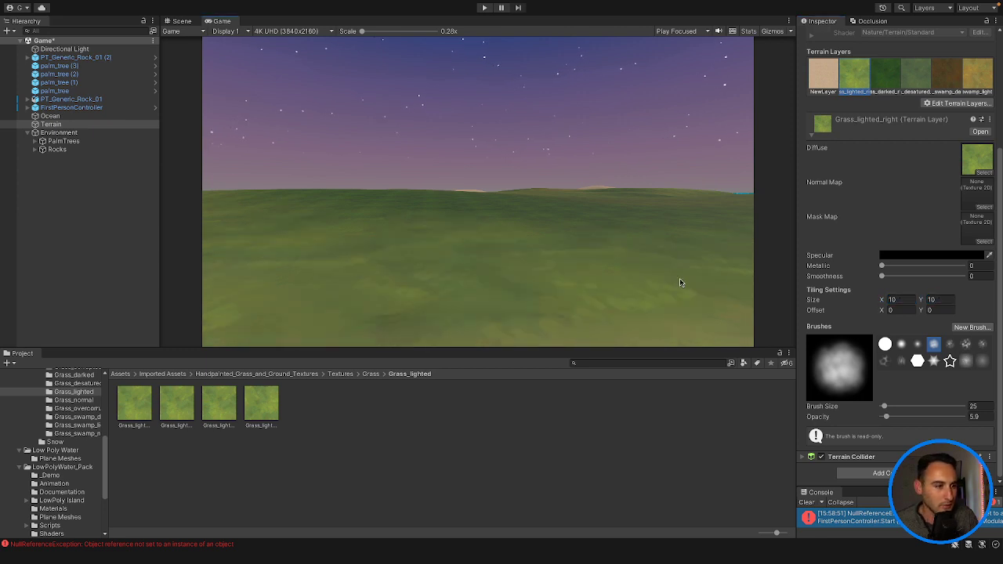
Play-test the scene and walk across the grass to check the texture at ground level.
{"action": "left_click", "coordinate": [484, 8]}
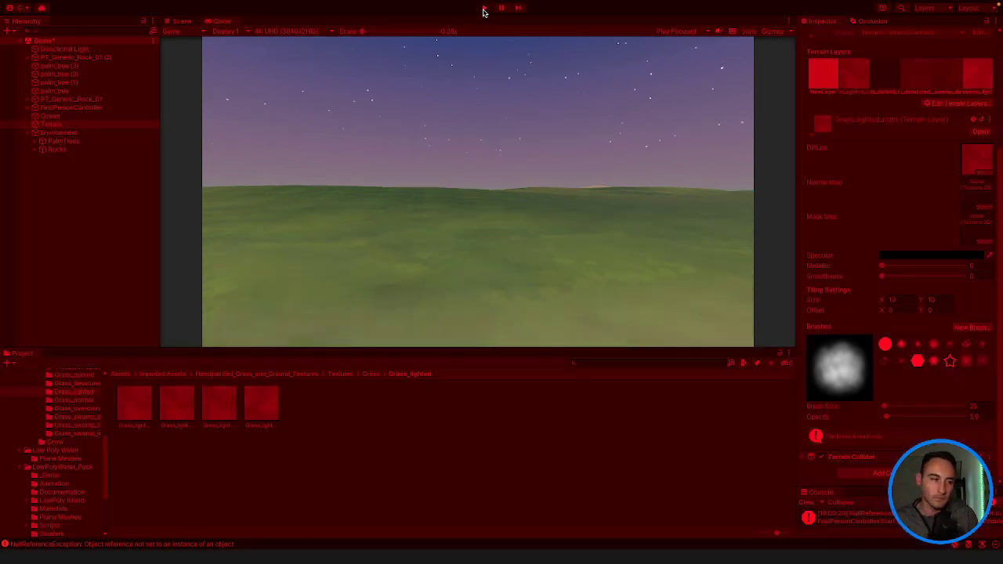
{"action": "left_click", "coordinate": [455, 223]}
{"action": "key", "text": "w"}
{"action": "key", "text": "Escape"}
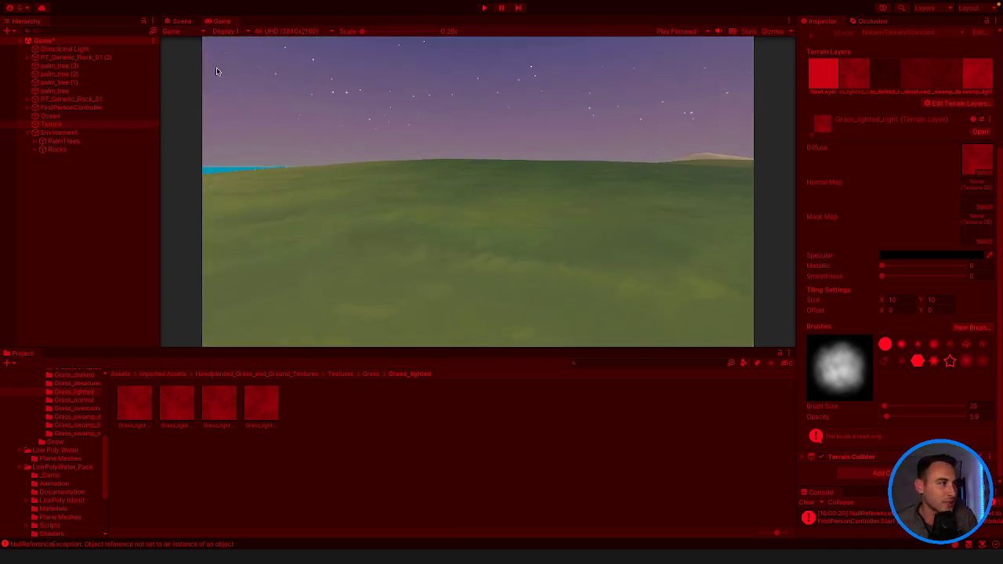
Examine the island's grass tiling from above in the Scene view and end the play test.
{"action": "left_click", "coordinate": [179, 31]}
{"action": "left_click", "coordinate": [181, 21]}
{"action": "key", "text": "f"}
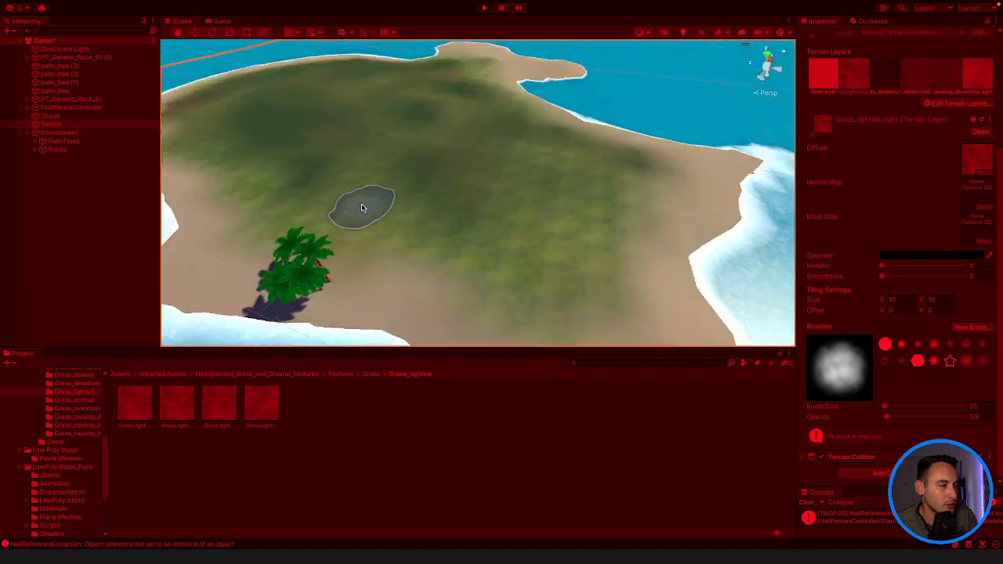
{"action": "scroll", "coordinate": [361, 208], "scroll_direction": "up", "scroll_amount": 4}
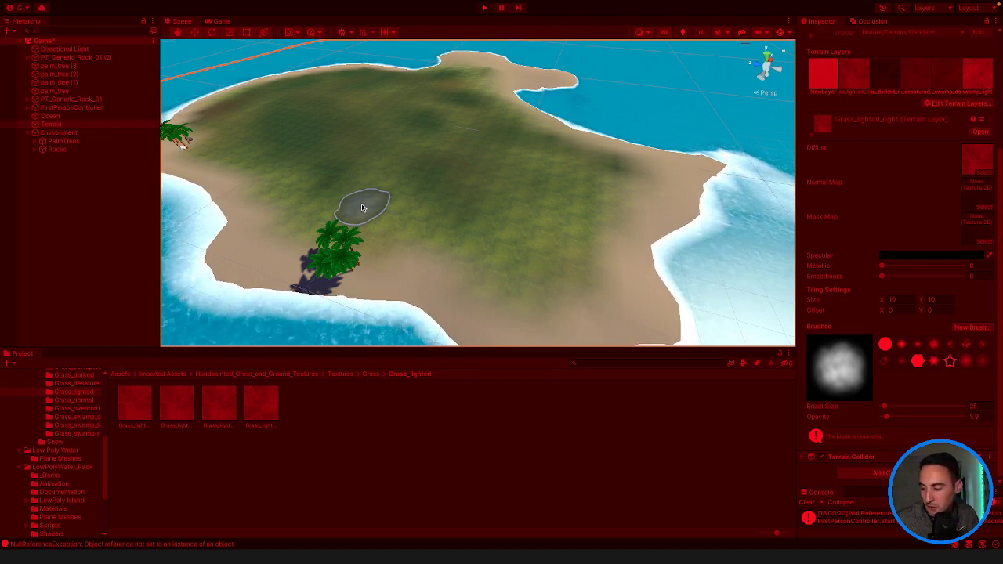
{"action": "left_click", "coordinate": [484, 7]}
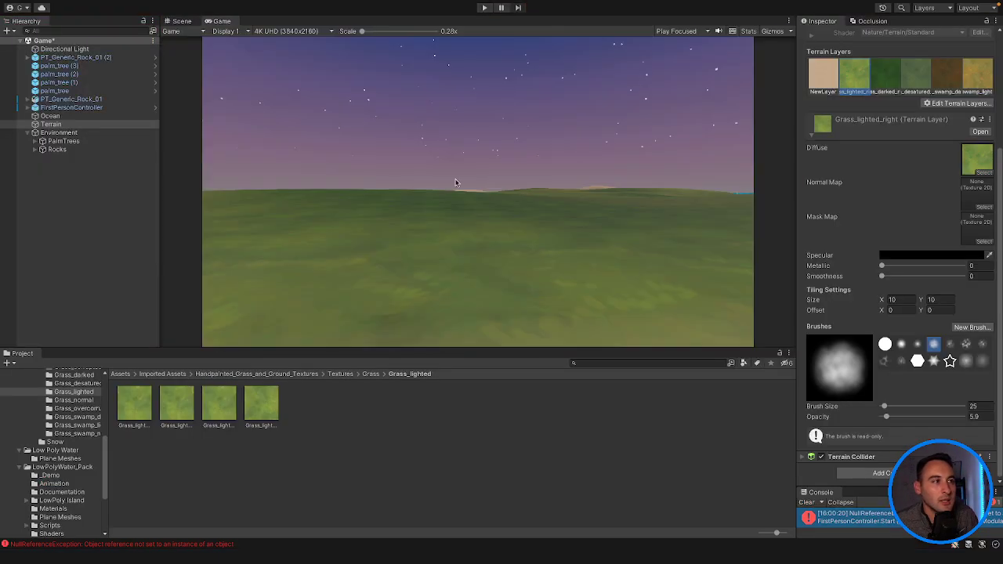
Set the Grass_lighted_right layer's tiling size to 5 in both X and Y and save the scene.
{"action": "left_click", "coordinate": [896, 299]}
{"action": "type", "text": "5"}
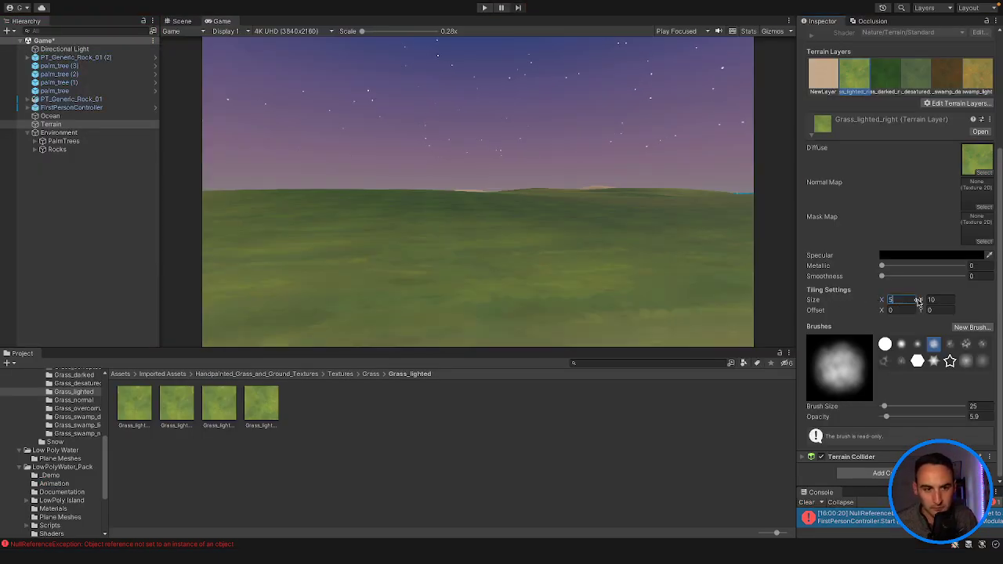
{"action": "key", "text": "Tab"}
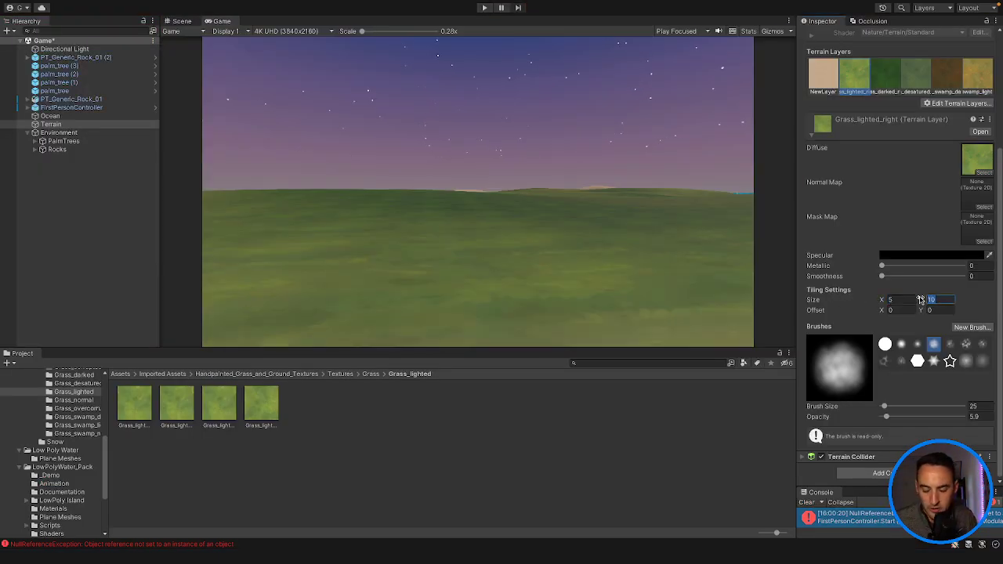
{"action": "key", "text": "super+s"}
{"action": "left_click", "coordinate": [657, 253]}
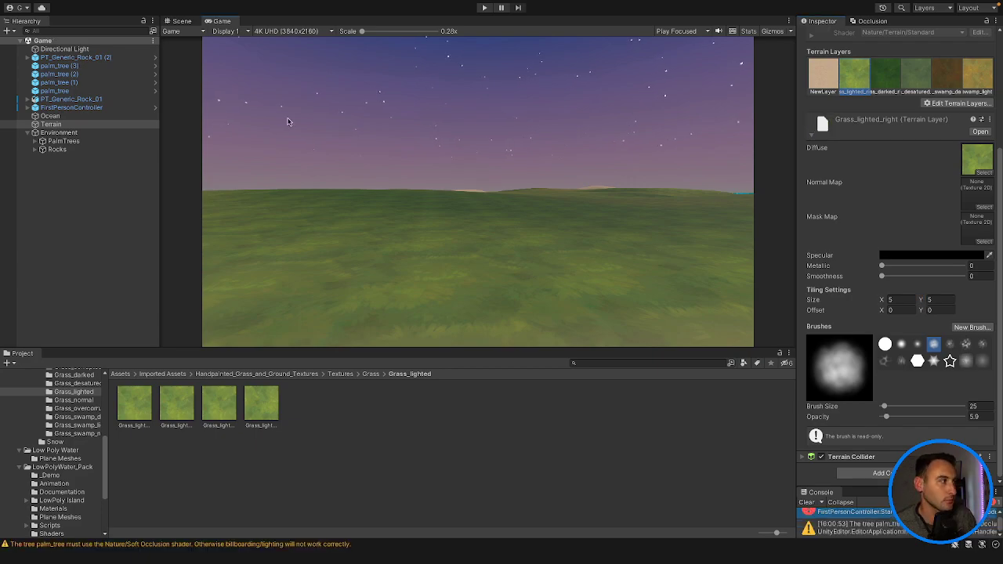
Switch to the browser to view the Low Poly Rock Models page on the Unity Asset Store, and return to Unity.
{"action": "key", "text": "ctrl+Right"}
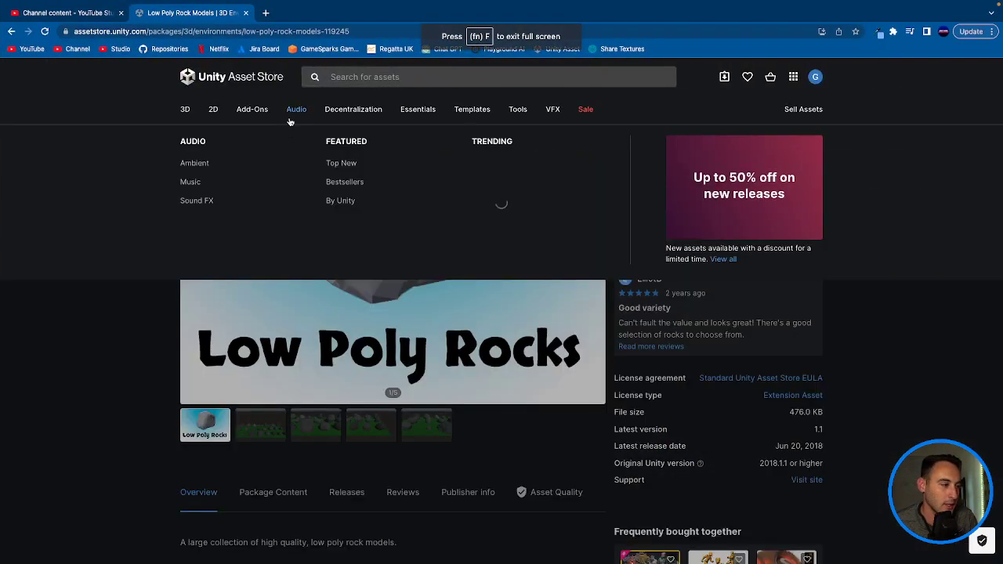
{"action": "scroll", "coordinate": [141, 364], "scroll_direction": "up", "scroll_amount": 3}
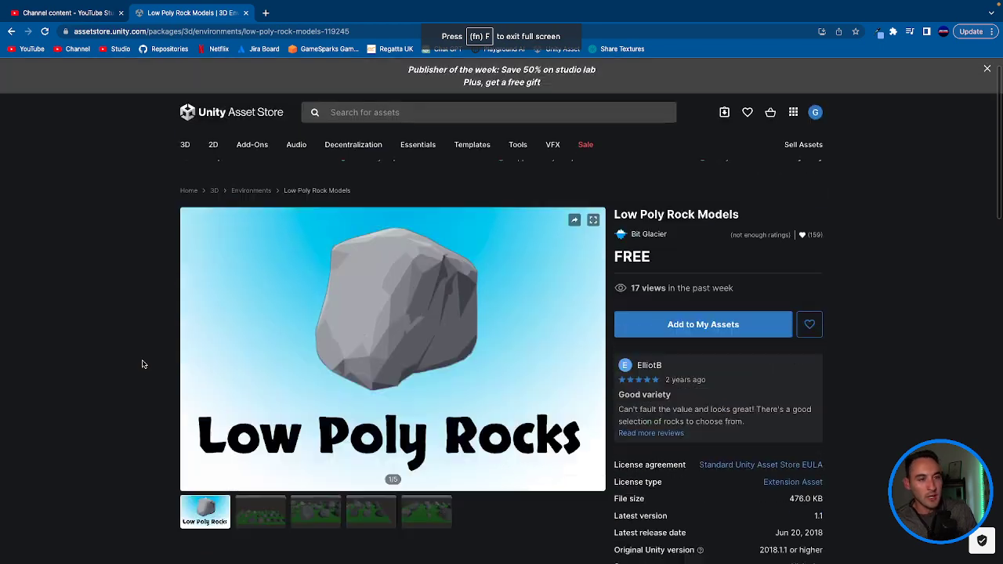
{"action": "key", "text": "ctrl+Left"}
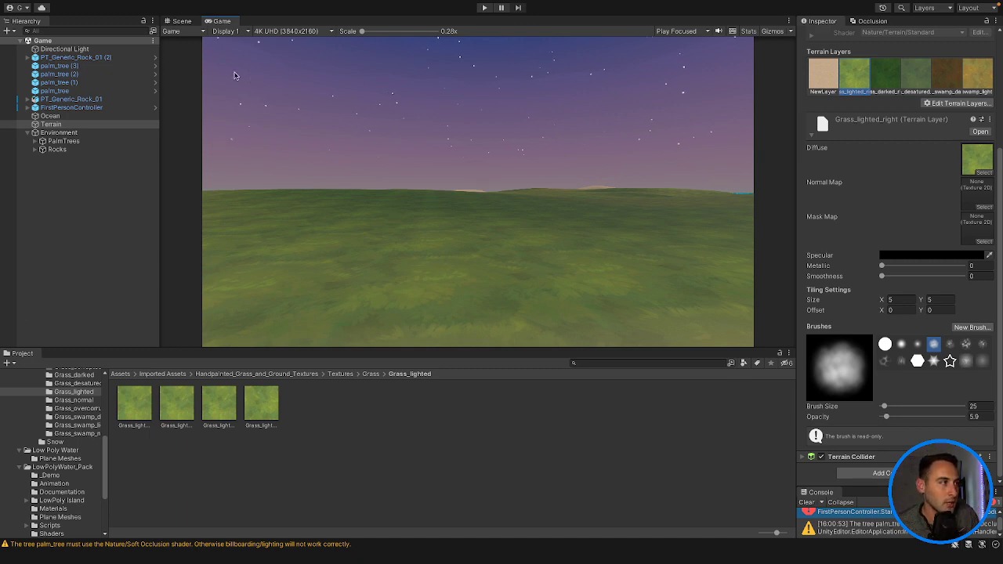
Check the island in the Scene view, and play-test it by walking past the palm trees and rocks and along the shoreline.
{"action": "left_click", "coordinate": [181, 21]}
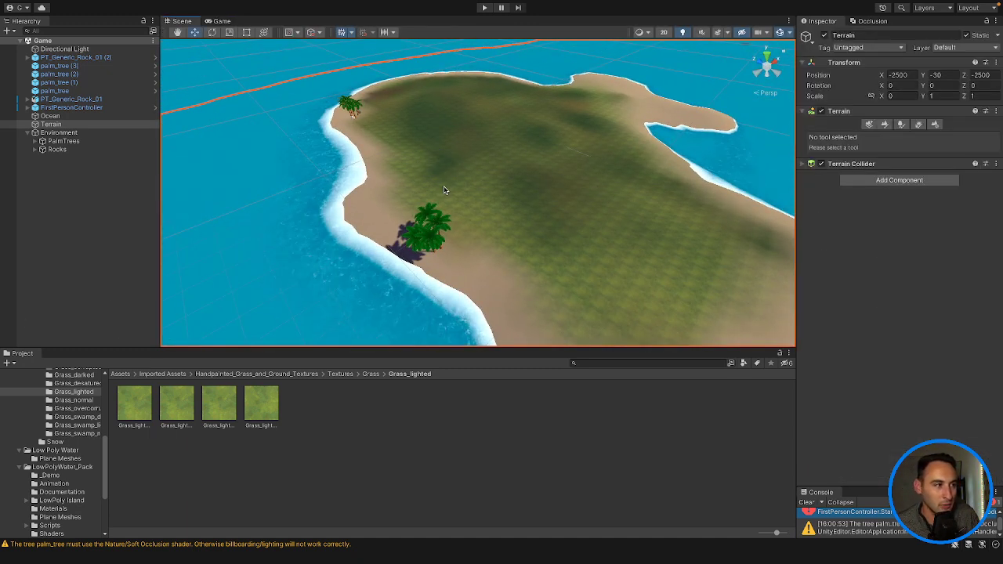
{"action": "left_click", "coordinate": [221, 21]}
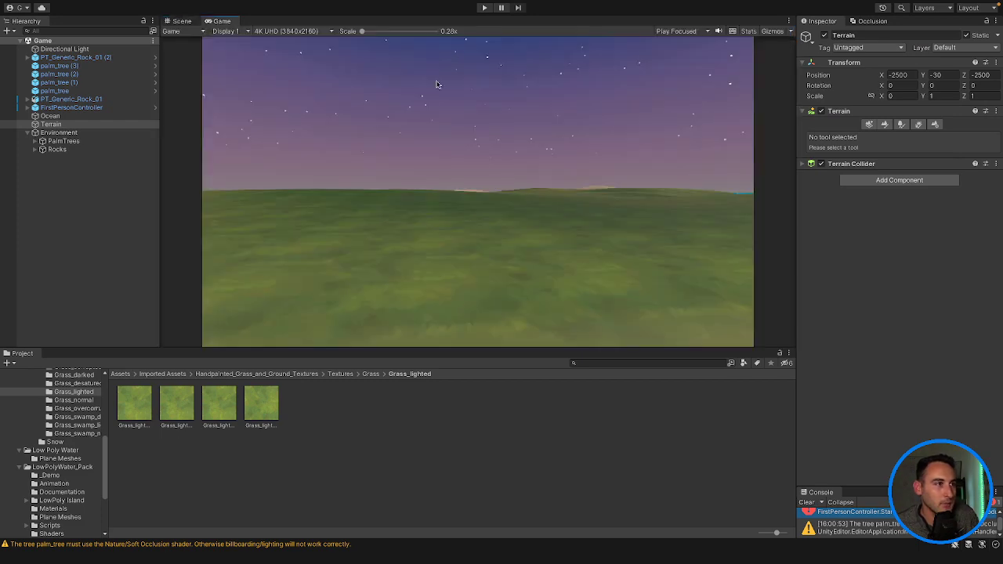
{"action": "left_click", "coordinate": [482, 8]}
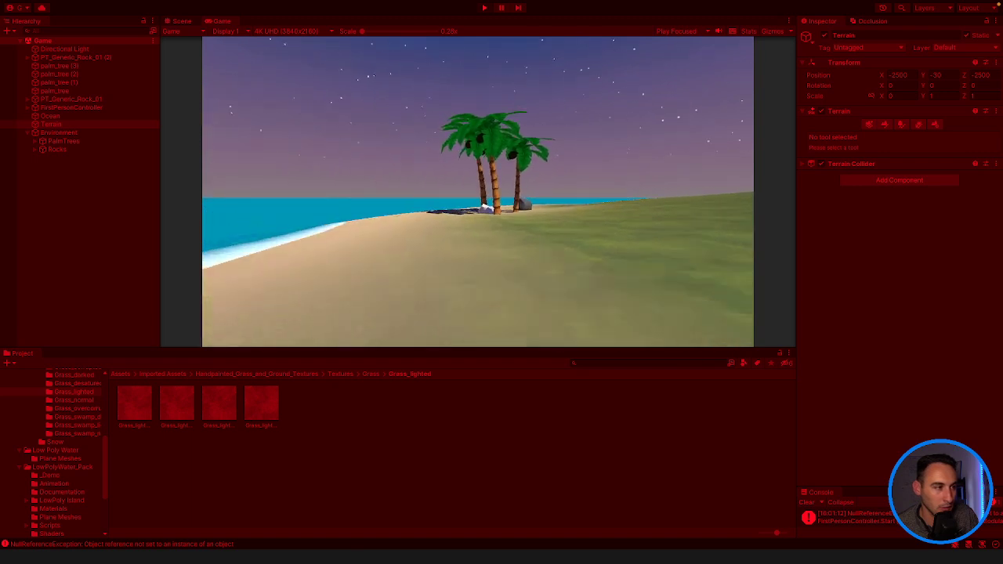
{"action": "key", "text": "w"}
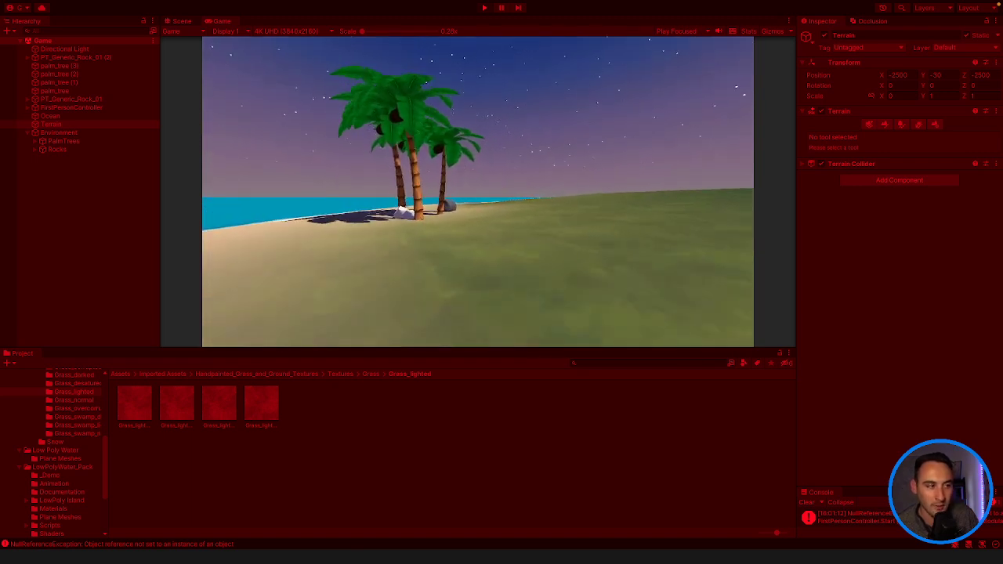
{"action": "key", "text": "w"}
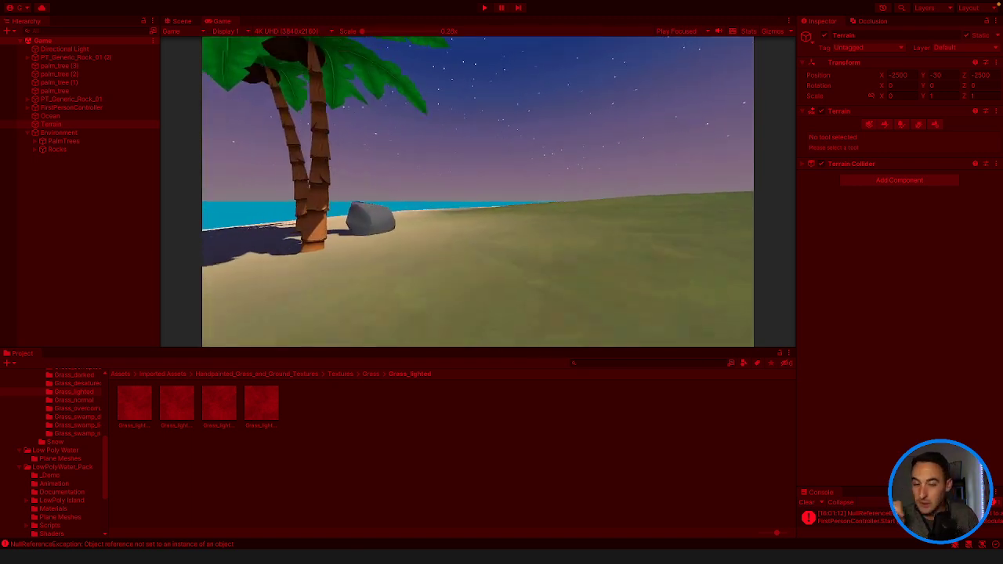
{"action": "key", "text": "w"}
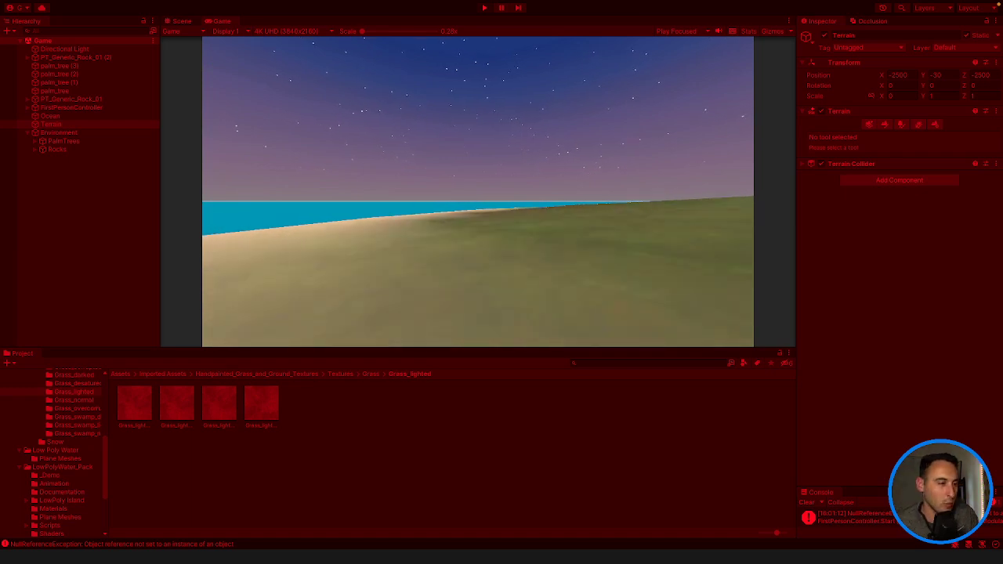
{"action": "key", "text": "w"}
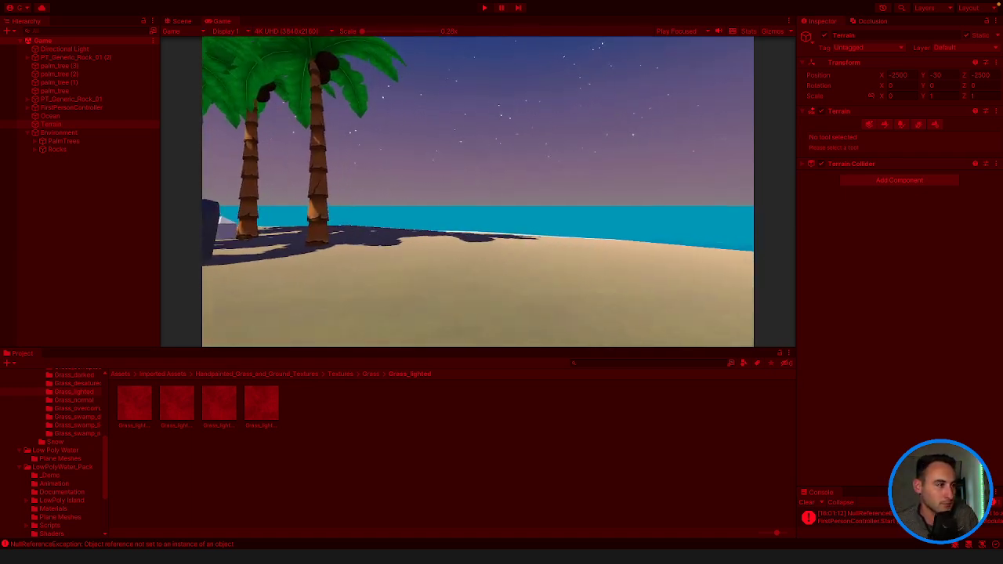
{"action": "key", "text": "w"}
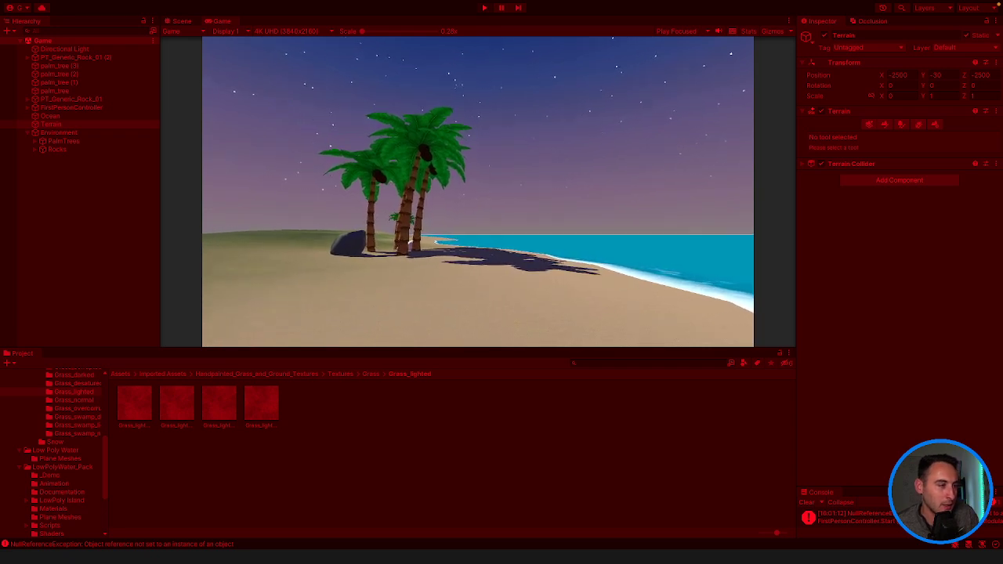
{"action": "key", "text": "w"}
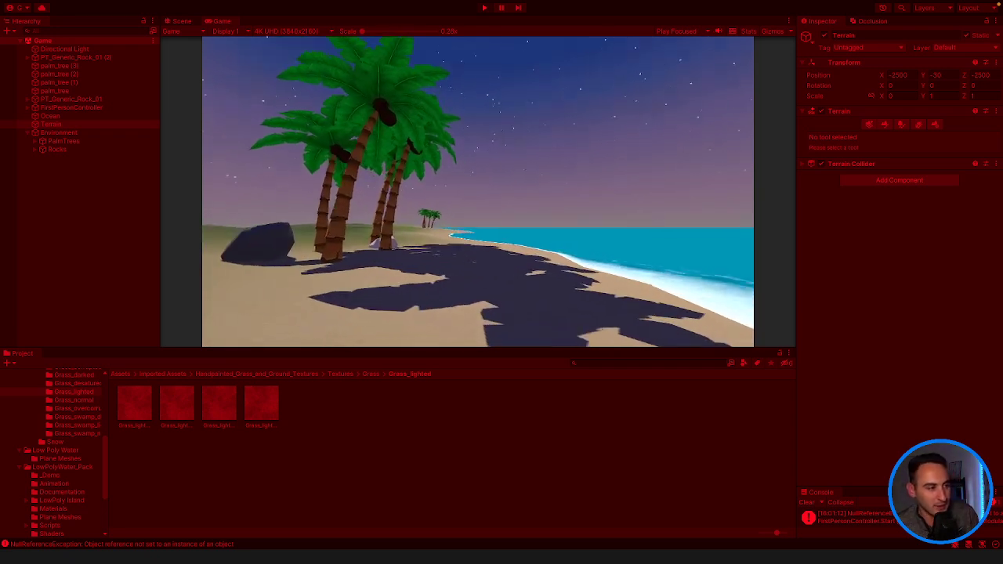
{"action": "key", "text": "w"}
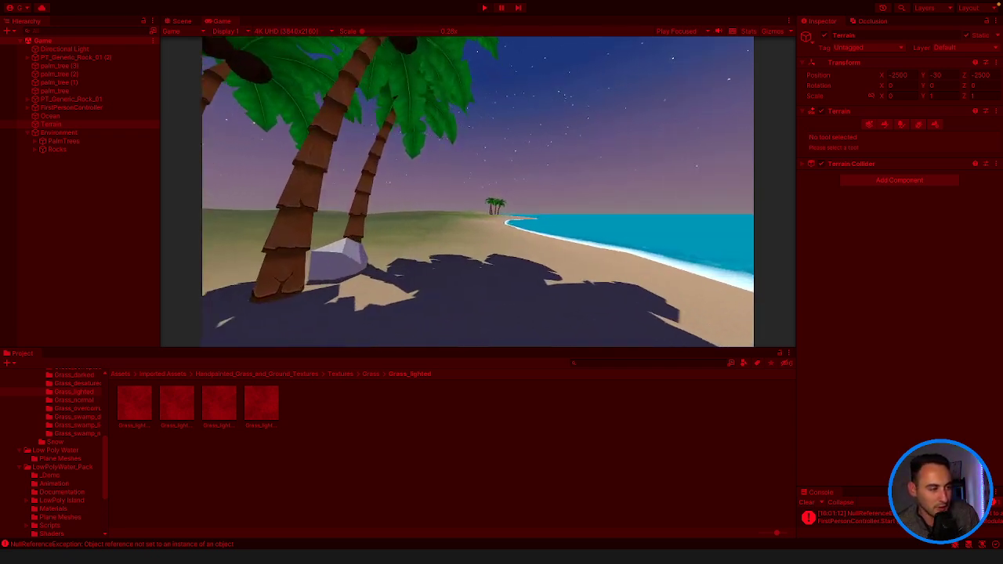
{"action": "key", "text": "w"}
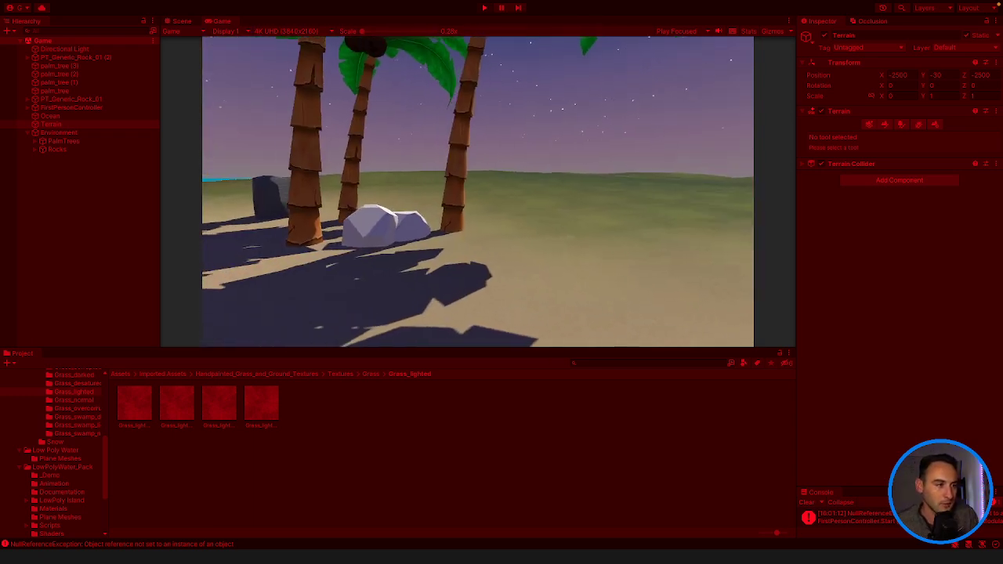
{"action": "key", "text": "w"}
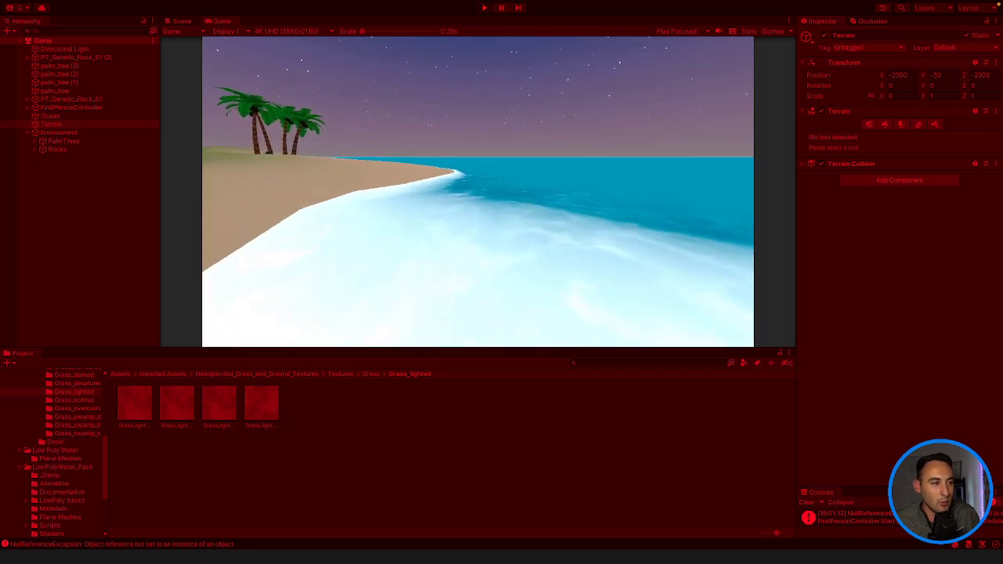
{"action": "key", "text": "w"}
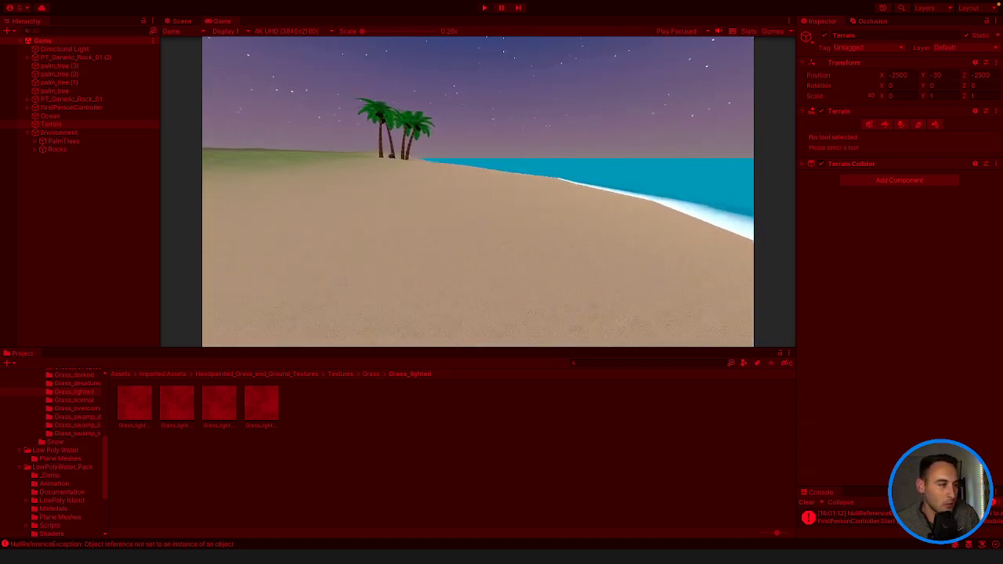
Walk along the beach past the palm trees and shoreline to check the environment, and end the play test.
{"action": "key", "text": "w"}
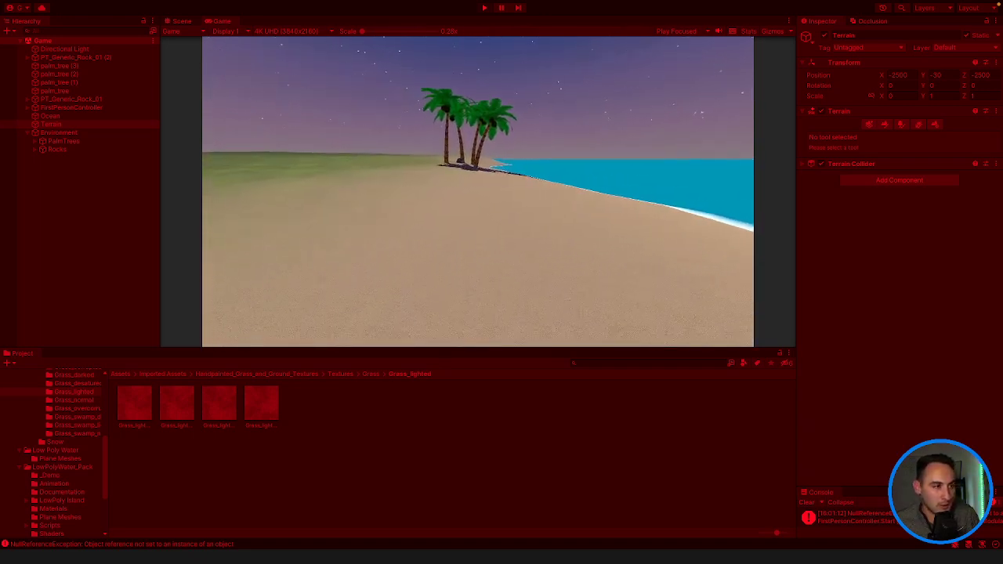
{"action": "key", "text": "w"}
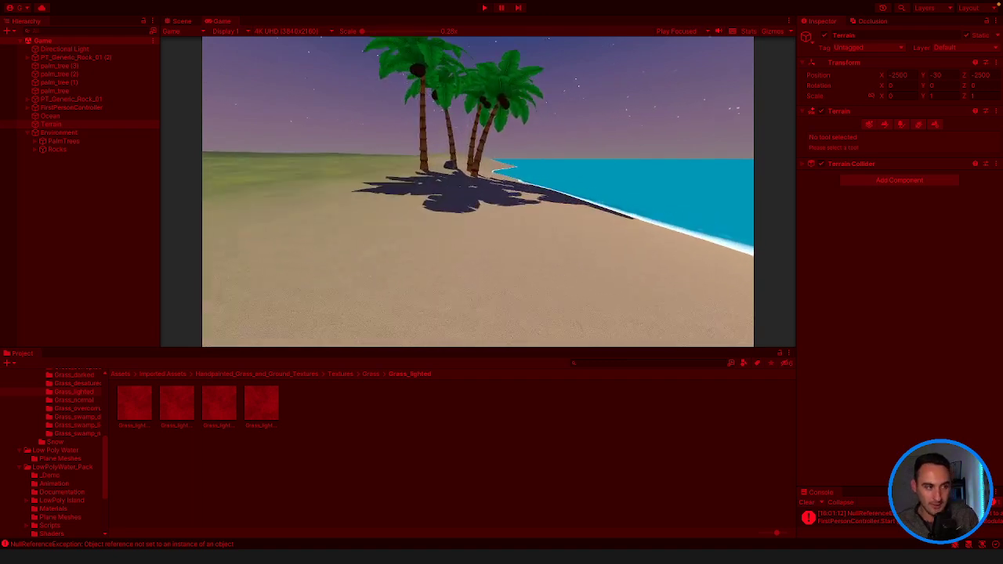
{"action": "key", "text": "w"}
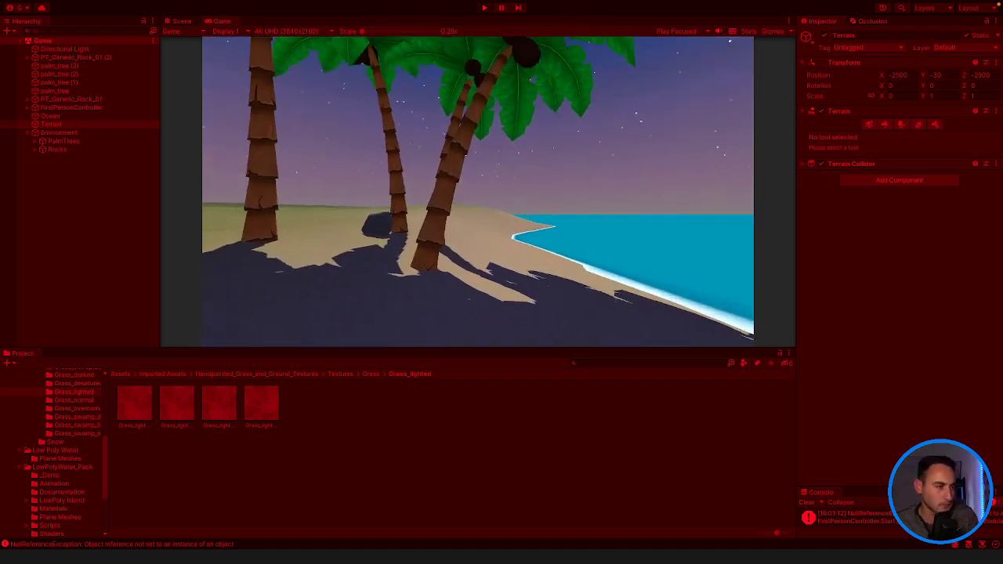
{"action": "key", "text": "w"}
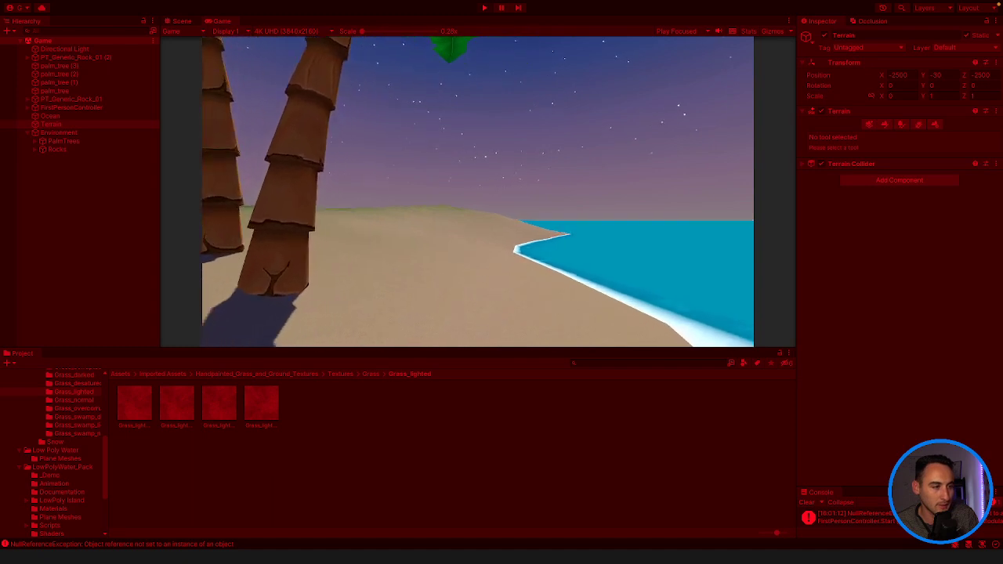
{"action": "key", "text": "w"}
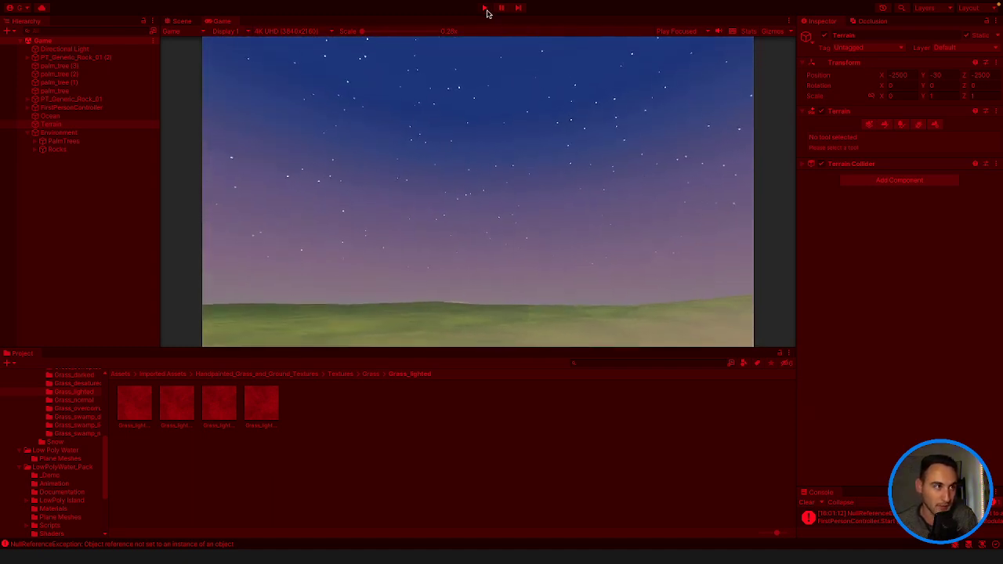
{"action": "left_click", "coordinate": [484, 7]}
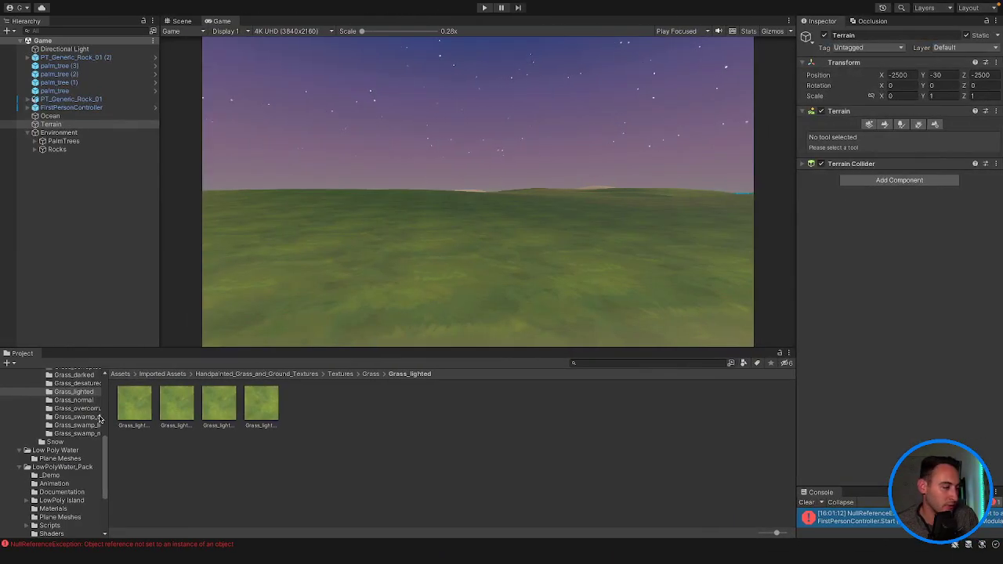
Open the project's Imported Assets folder and reduce the asset thumbnails to a compact list.
{"action": "scroll", "coordinate": [100, 420], "scroll_direction": "up", "scroll_amount": 15}
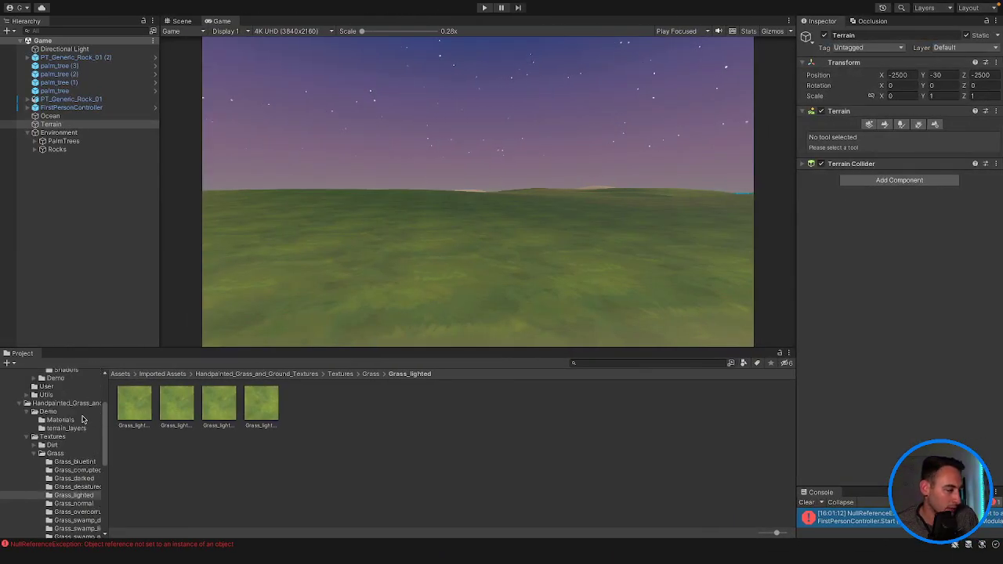
{"action": "left_click", "coordinate": [30, 389]}
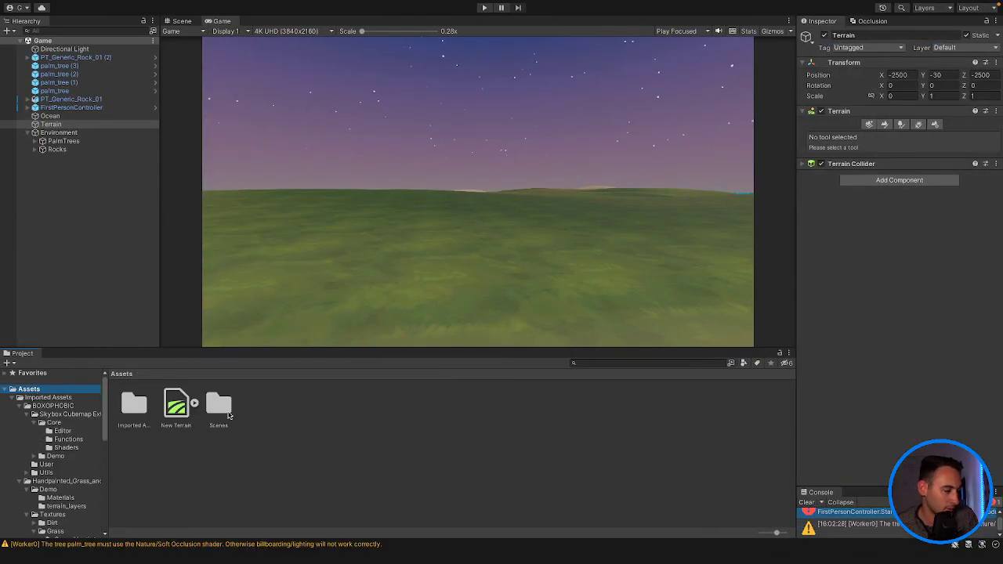
{"action": "double_click", "coordinate": [134, 404]}
{"action": "left_click", "coordinate": [209, 462]}
{"action": "left_click_drag", "start_coordinate": [776, 532], "coordinate": [757, 533]}
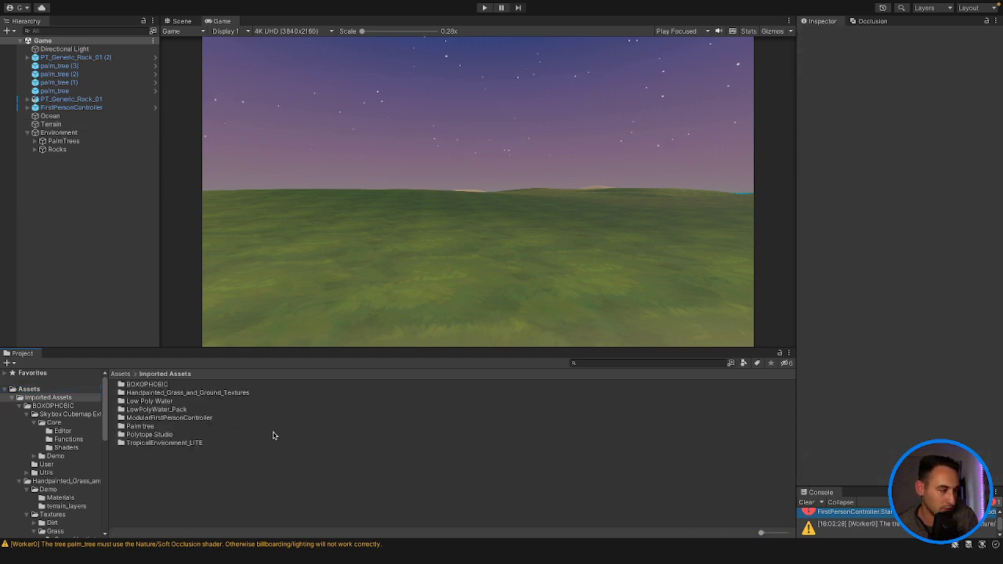
Look through the asset pack folders in Imported Assets, including the contents of BOXOPHOBIC, and return to Imported Assets.
{"action": "left_click", "coordinate": [153, 429]}
{"action": "left_click", "coordinate": [172, 435]}
{"action": "left_click", "coordinate": [177, 425]}
{"action": "left_click", "coordinate": [179, 410]}
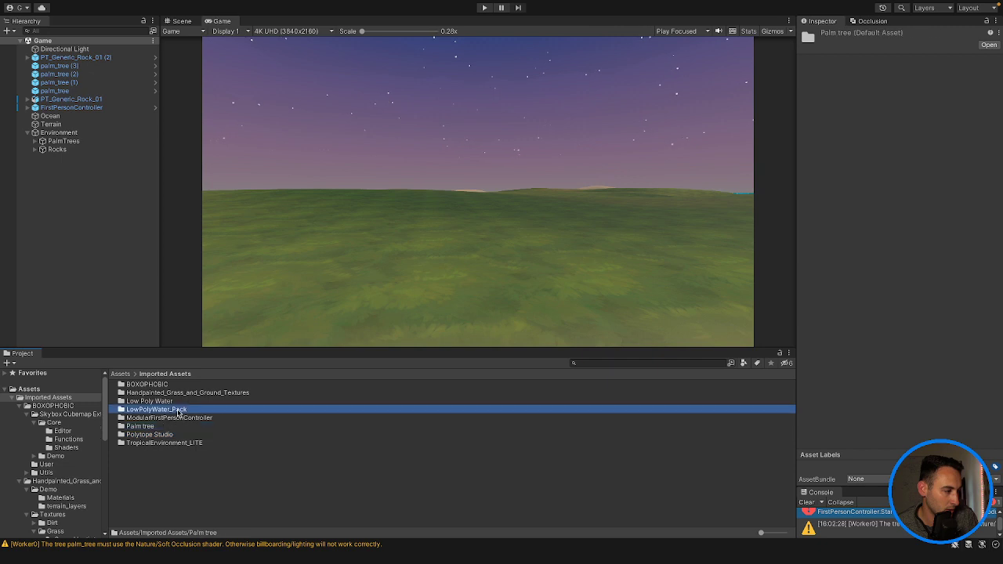
{"action": "left_click", "coordinate": [178, 402]}
{"action": "left_click", "coordinate": [183, 394]}
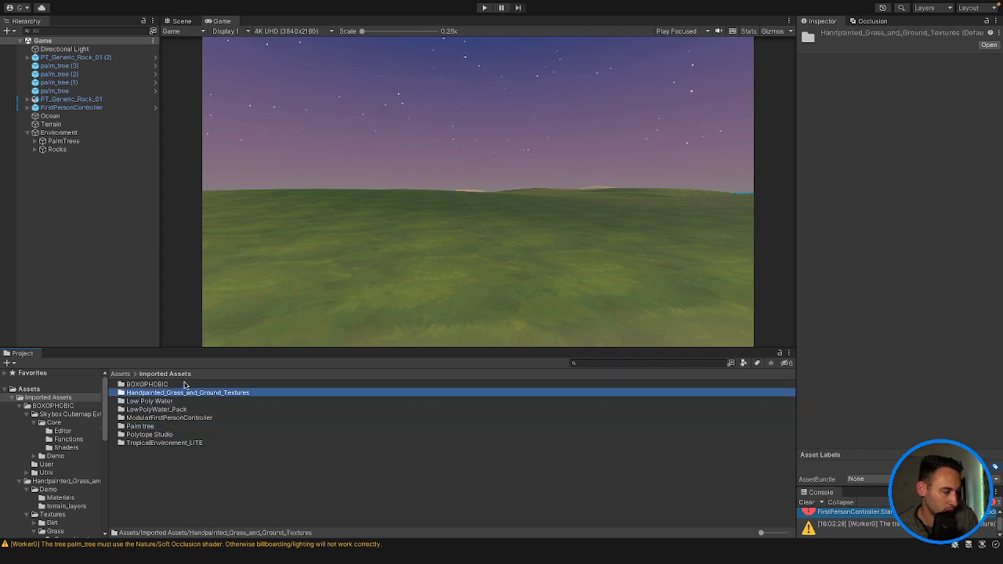
{"action": "double_click", "coordinate": [185, 384]}
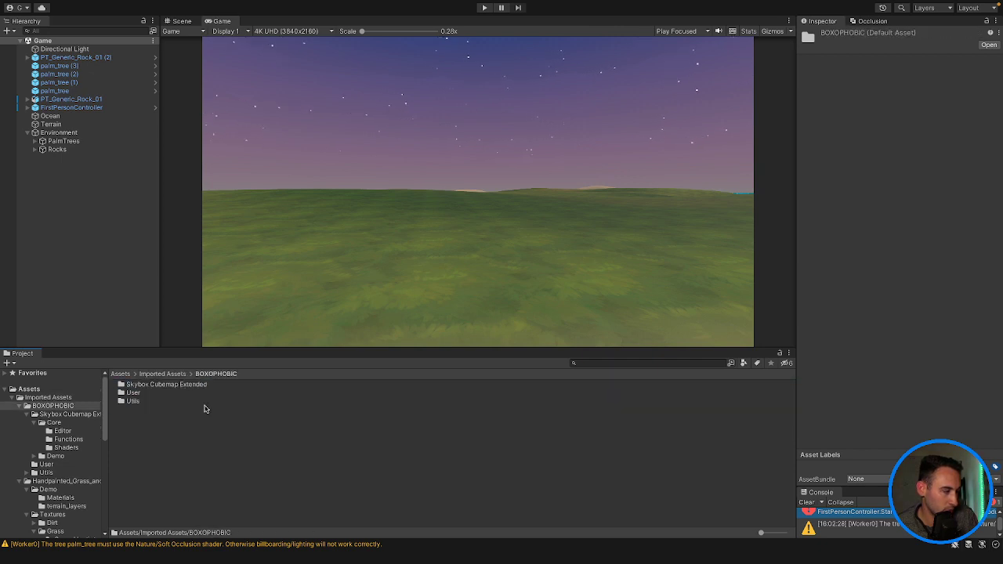
{"action": "left_click", "coordinate": [161, 375]}
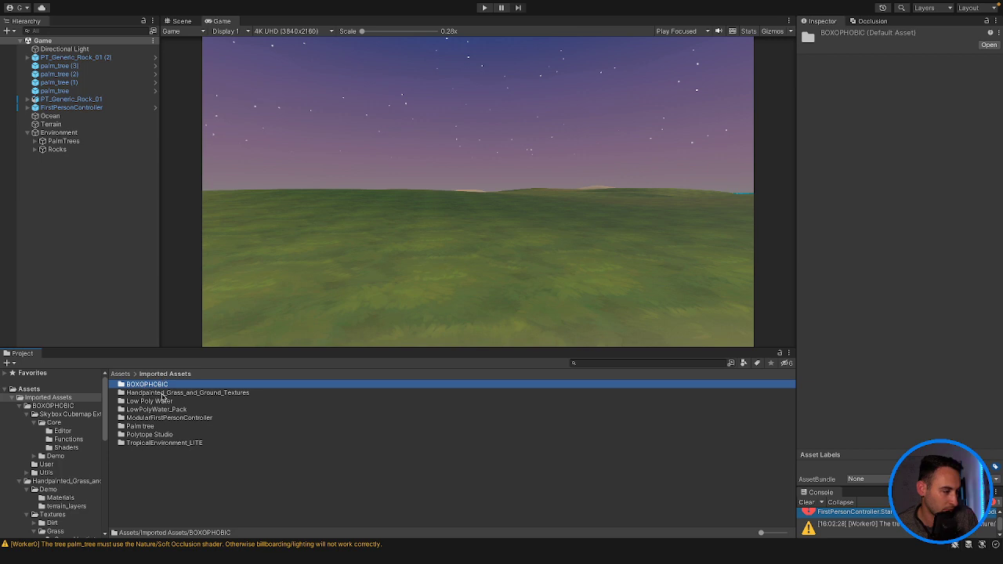
View the TropicalEnvironmentLite_Demo and TropicalEnvironmentLite_Overview scenes from the TropicalEnvironment_LITE pack.
{"action": "double_click", "coordinate": [178, 442]}
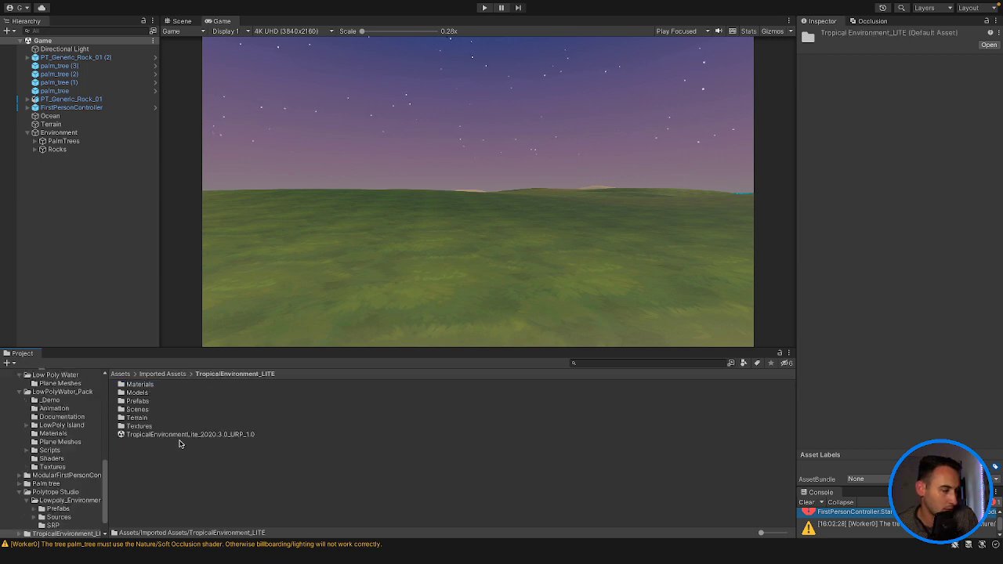
{"action": "double_click", "coordinate": [137, 409]}
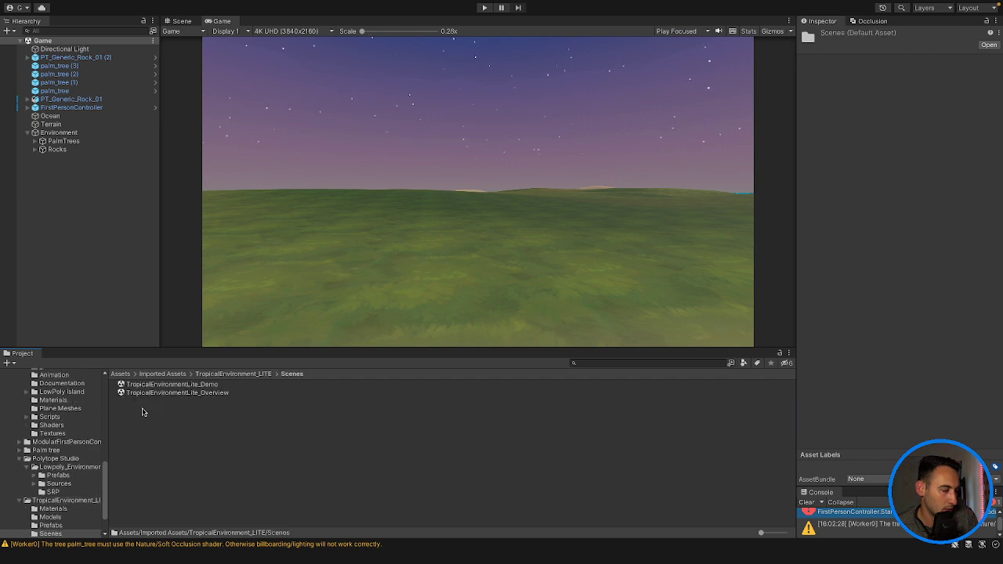
{"action": "double_click", "coordinate": [179, 387]}
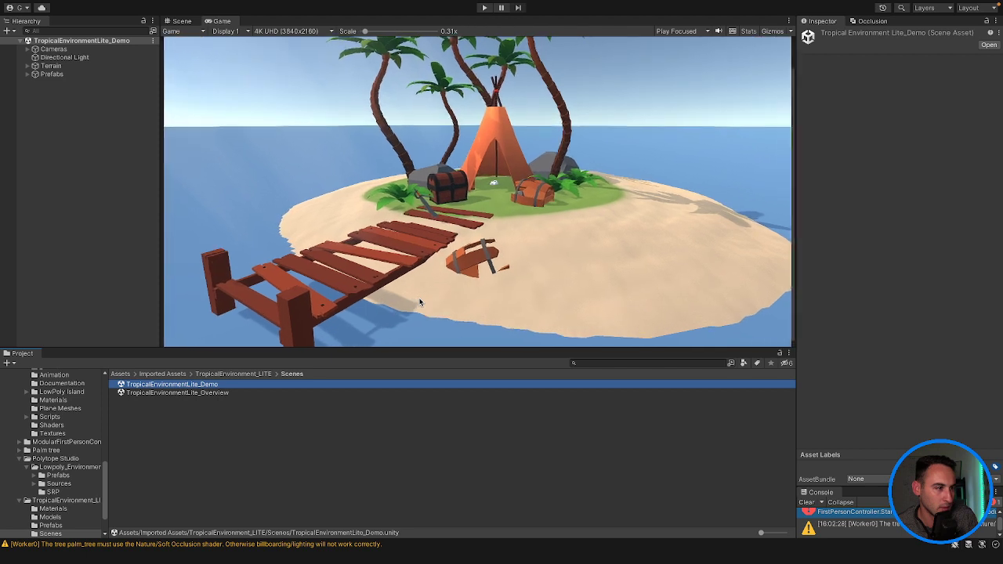
{"action": "double_click", "coordinate": [235, 393]}
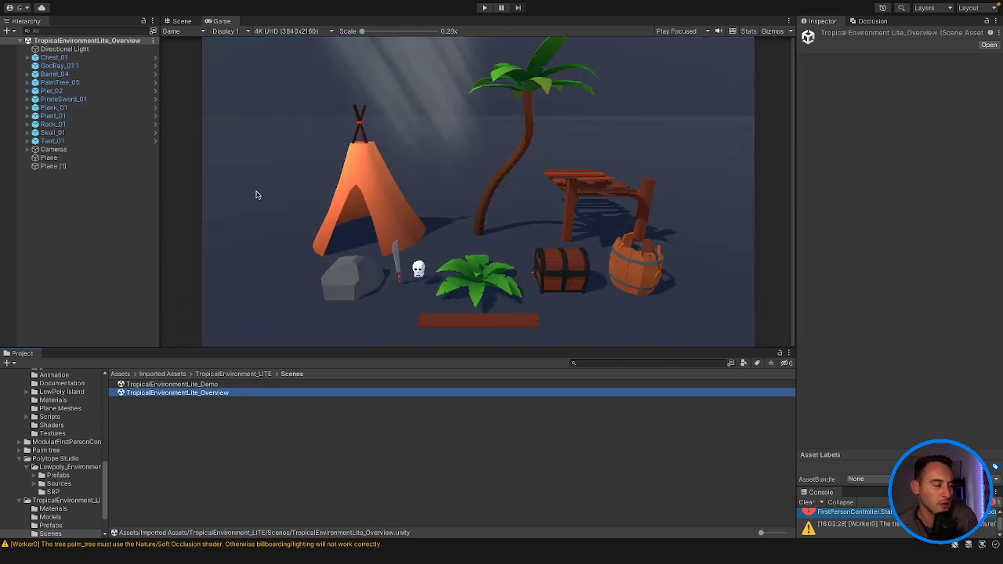
Reopen the Game scene from the project's own Scenes folder under Assets.
{"action": "left_click", "coordinate": [158, 376]}
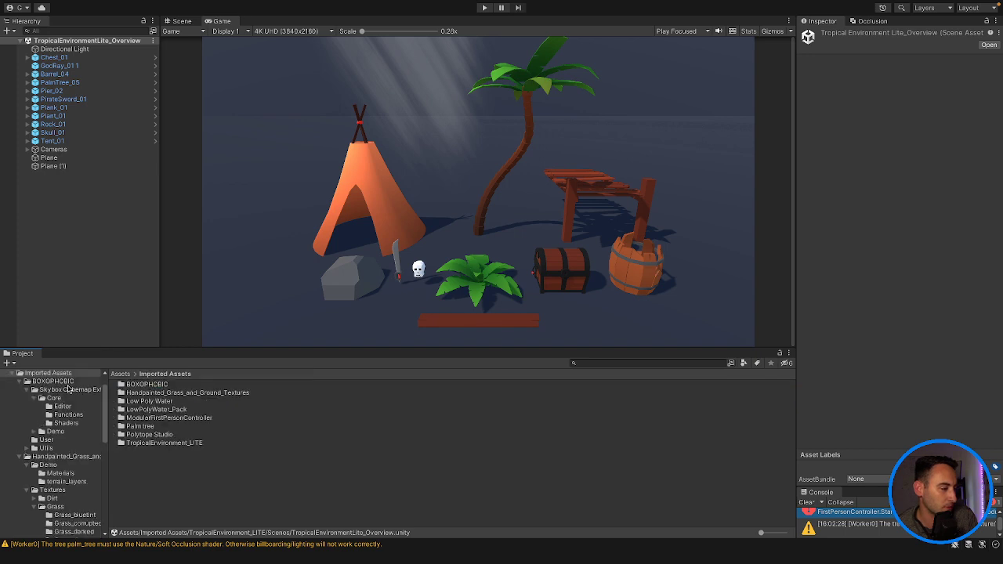
{"action": "left_click", "coordinate": [39, 389]}
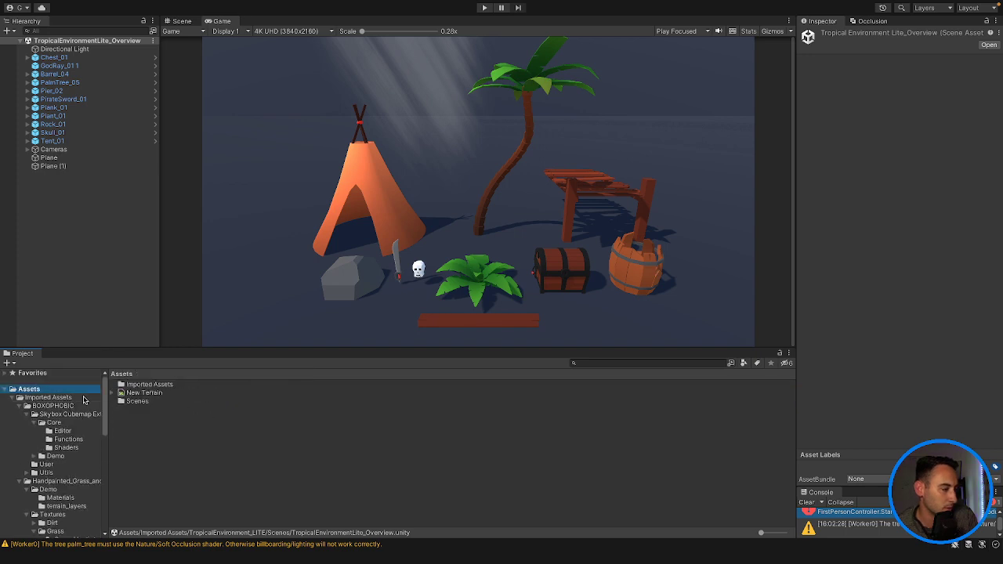
{"action": "left_click", "coordinate": [141, 401]}
{"action": "double_click", "coordinate": [152, 403]}
{"action": "double_click", "coordinate": [138, 385]}
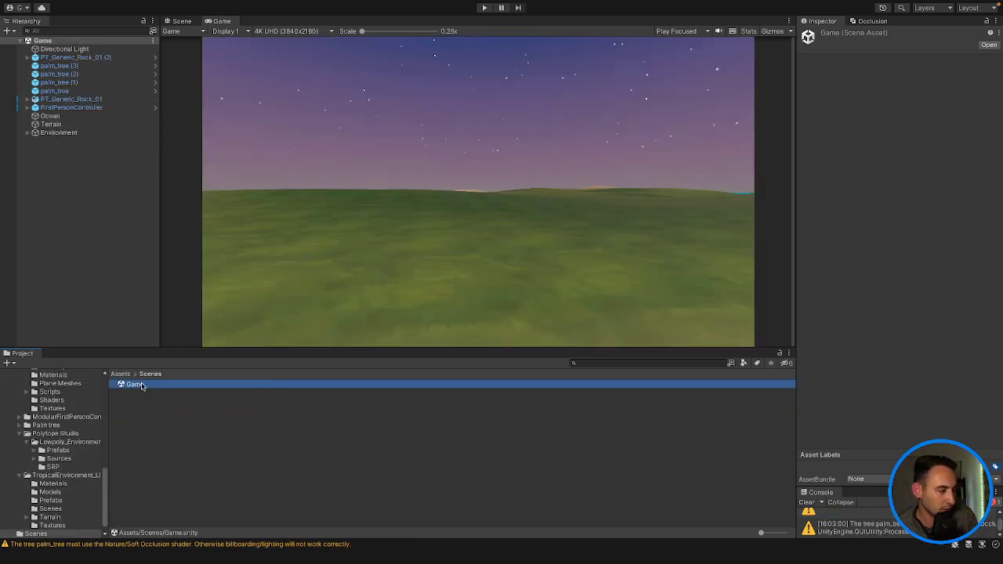
Switch to the browser and view the third preview image of the Low Poly Rock Models package on the Asset Store.
{"action": "left_click", "coordinate": [135, 262]}
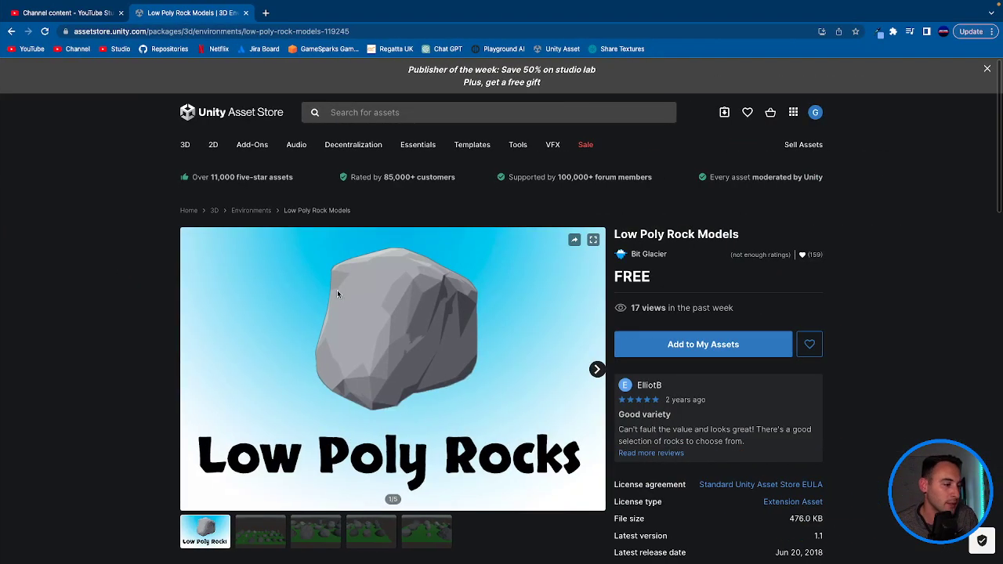
{"action": "scroll", "coordinate": [344, 294], "scroll_direction": "down", "scroll_amount": 2}
{"action": "scroll", "coordinate": [381, 300], "scroll_direction": "down", "scroll_amount": 1}
{"action": "left_click", "coordinate": [316, 354]}
{"action": "scroll", "coordinate": [802, 295], "scroll_direction": "up", "scroll_amount": 1}
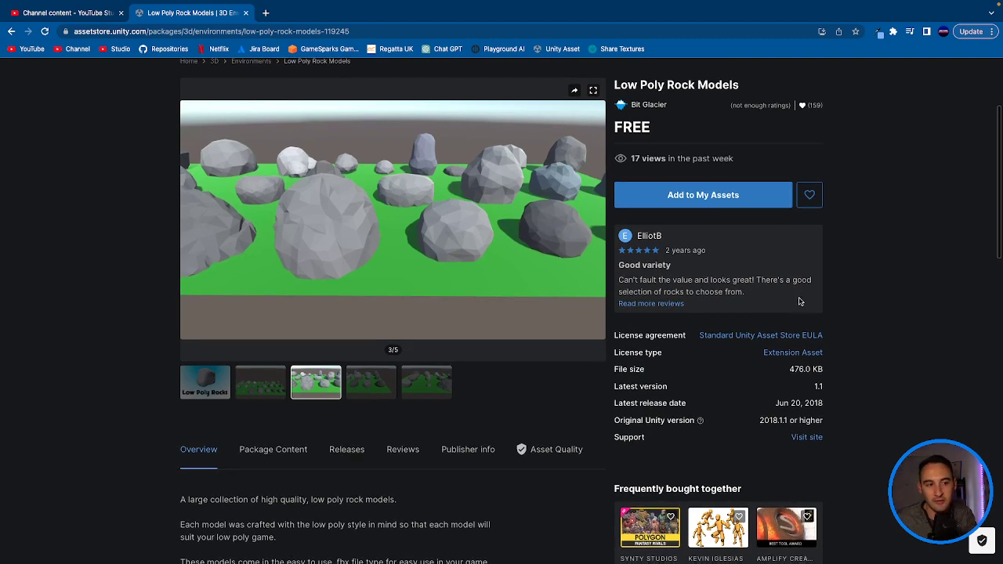
Add the free Low Poly Rock Models package to My Assets, open it in Unity, and dismiss the confirmation banner.
{"action": "left_click", "coordinate": [737, 193]}
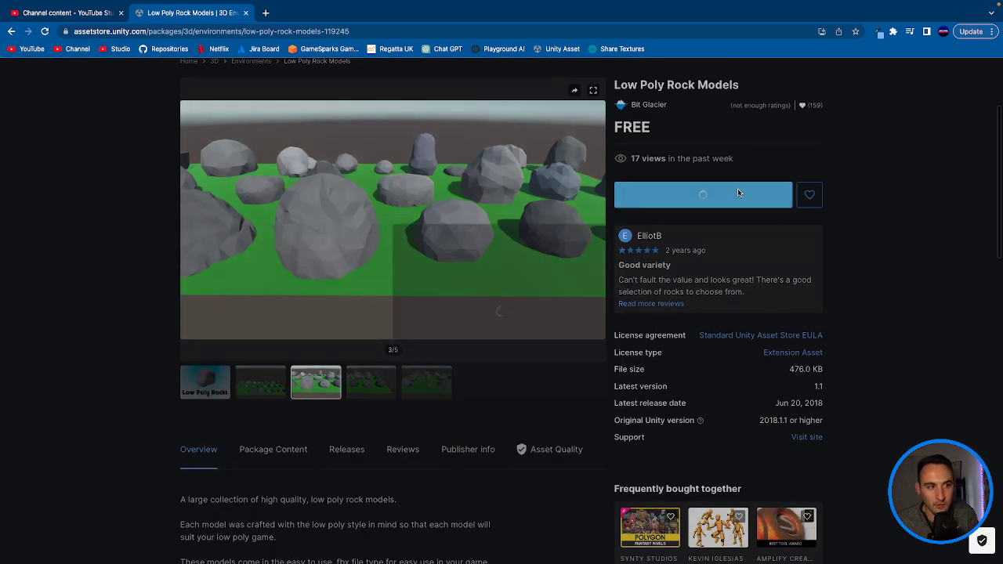
{"action": "left_click", "coordinate": [584, 393]}
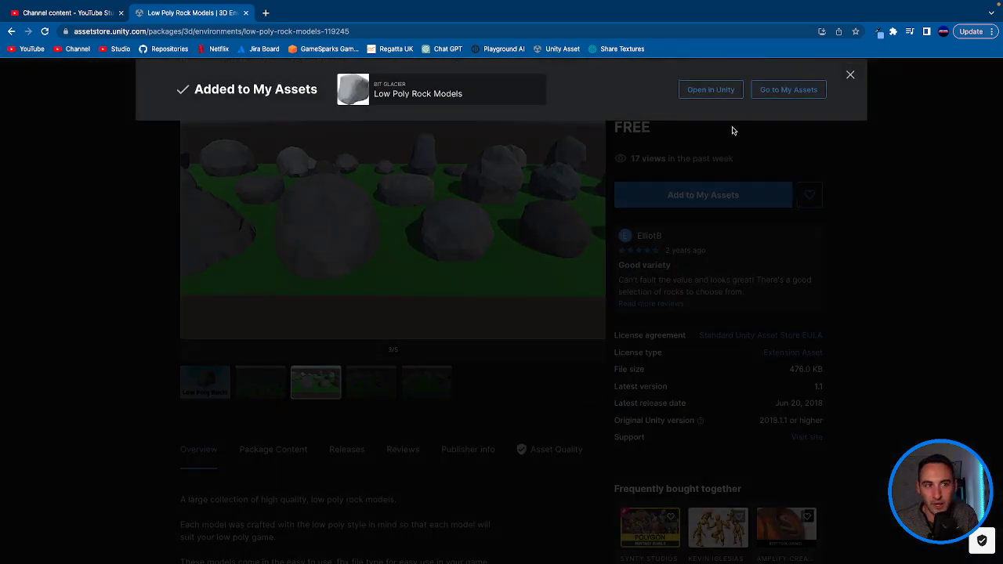
{"action": "left_click", "coordinate": [710, 90]}
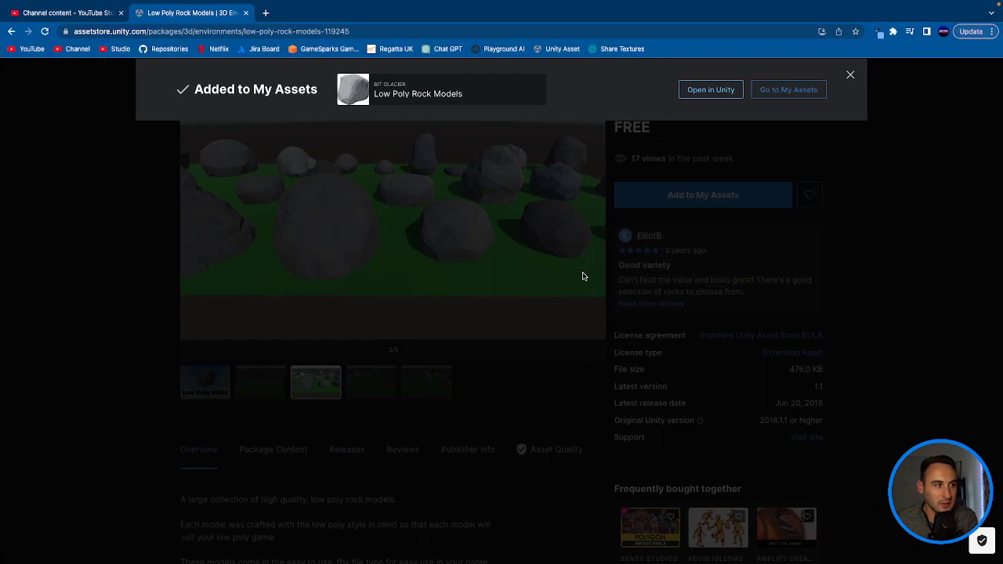
{"action": "left_click", "coordinate": [583, 275]}
{"action": "scroll", "coordinate": [604, 271], "scroll_direction": "up", "scroll_amount": 2}
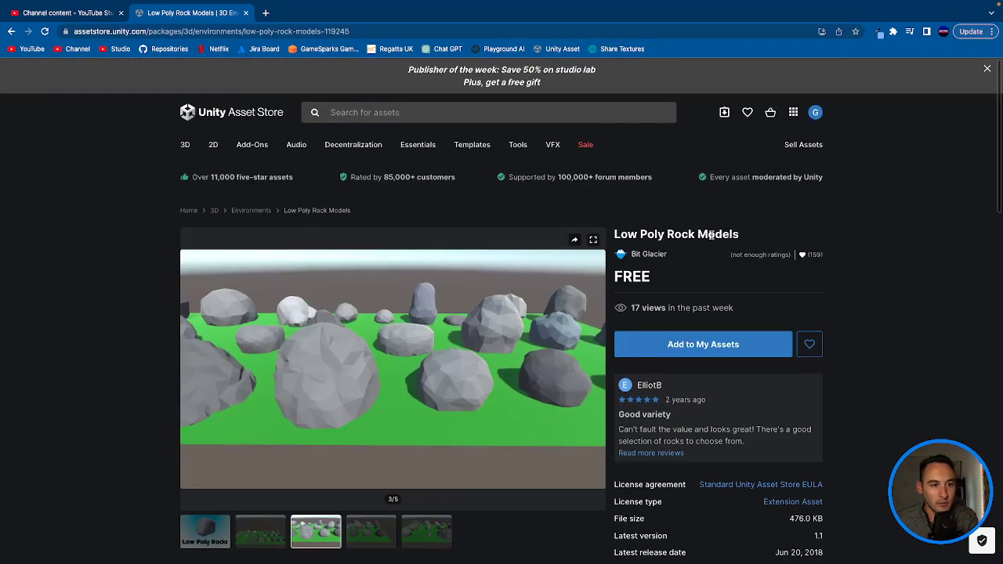
Switch to Unity's Package Manager and download the Low Poly Rock Models package.
{"action": "left_click_drag", "start_coordinate": [740, 235], "coordinate": [614, 232]}
{"action": "left_click", "coordinate": [704, 289]}
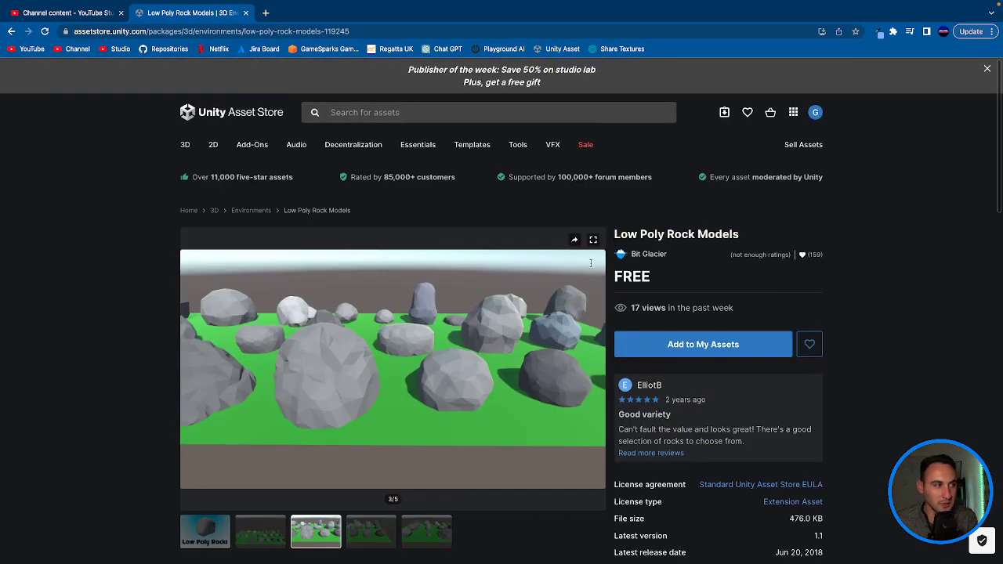
{"action": "scroll", "coordinate": [680, 363], "scroll_direction": "down", "scroll_amount": 1}
{"action": "key", "text": "ctrl+Left"}
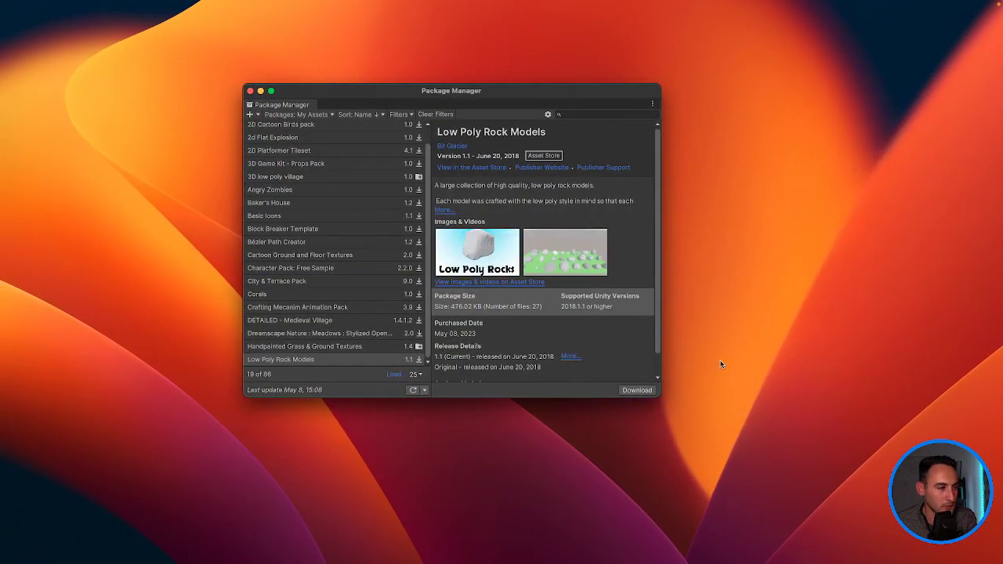
{"action": "left_click", "coordinate": [640, 391]}
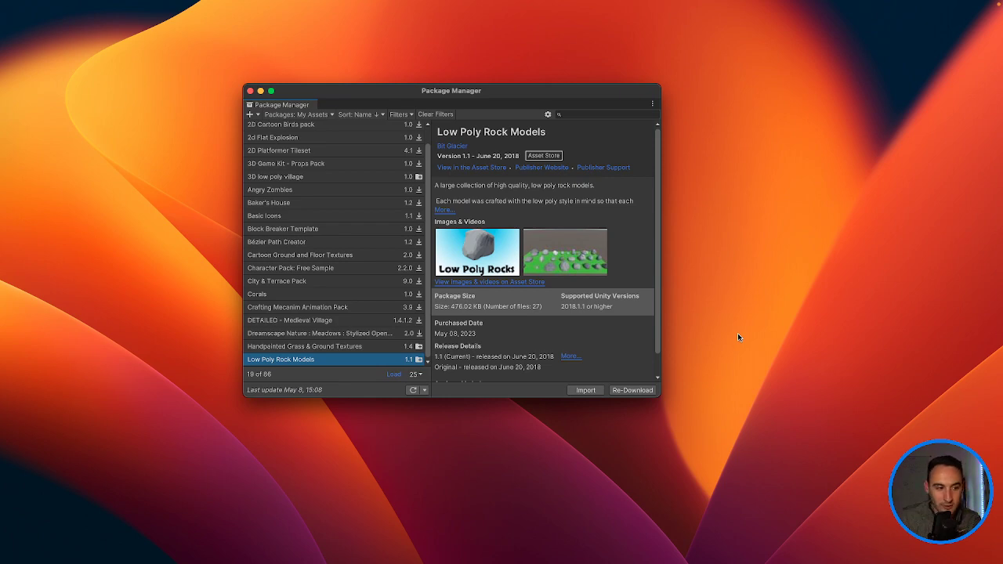
Glance back at the rock package's store page, return to the Unity editor, and open the Imported Assets folder.
{"action": "key", "text": "ctrl+Right"}
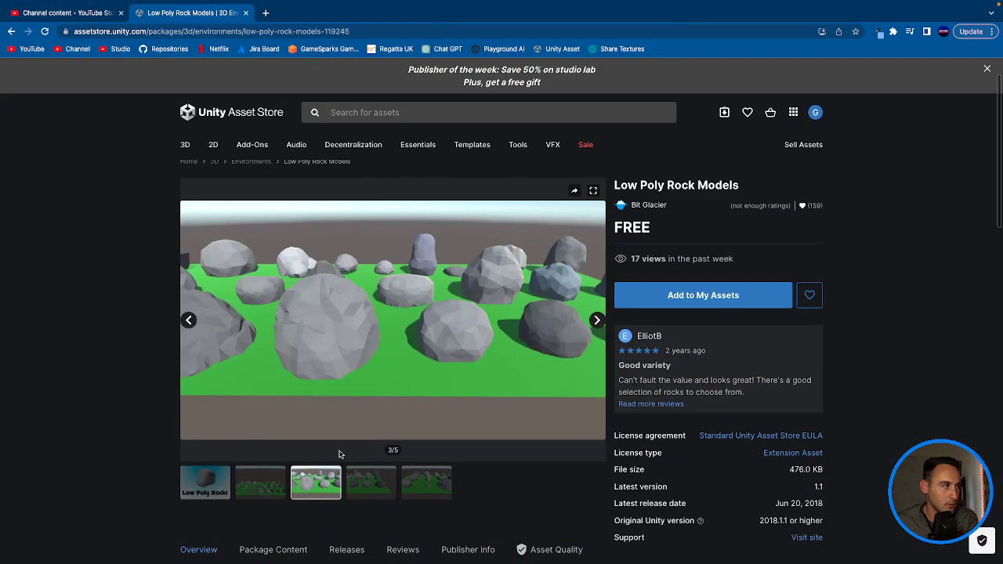
{"action": "key", "text": "ctrl+Left"}
{"action": "scroll", "coordinate": [78, 421], "scroll_direction": "up", "scroll_amount": 10}
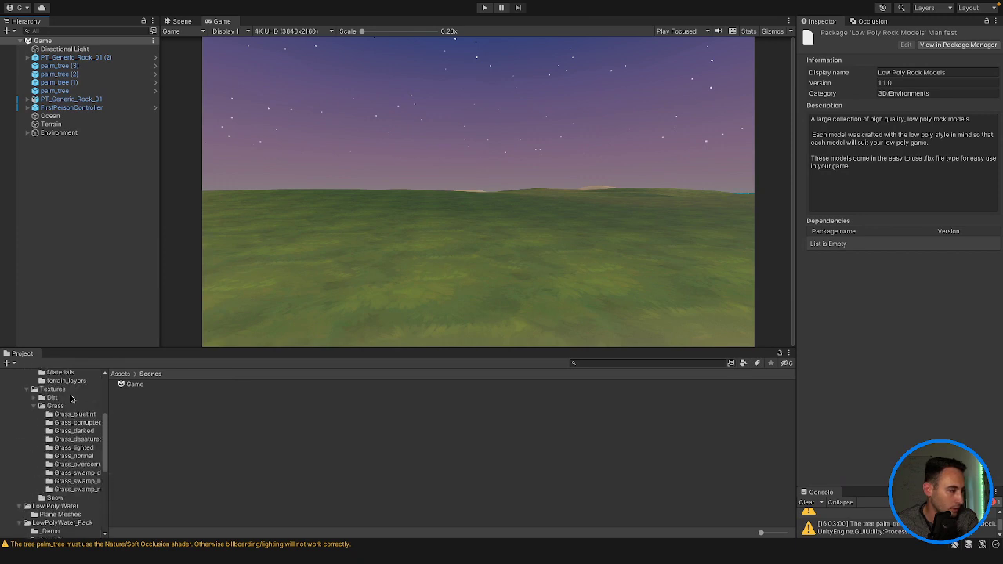
{"action": "left_click", "coordinate": [49, 397]}
{"action": "left_click", "coordinate": [29, 389]}
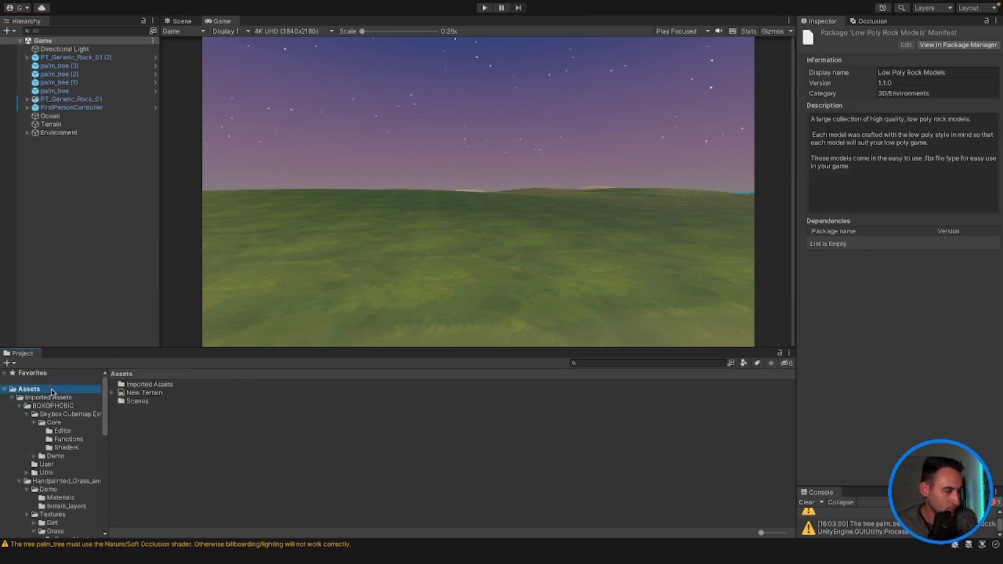
{"action": "double_click", "coordinate": [149, 385]}
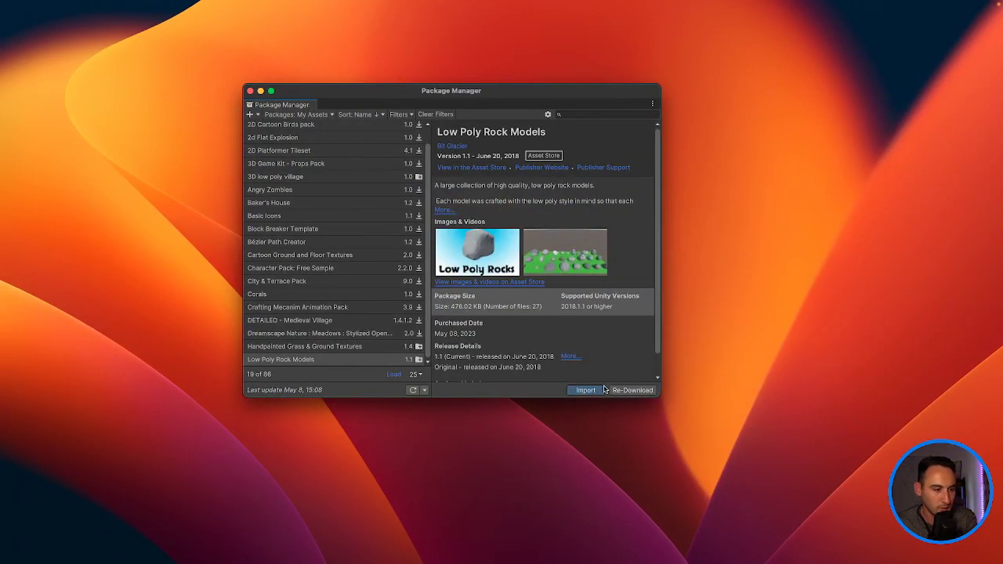
Import every file of the Low Poly Rock Models package into the project after reviewing its contents.
{"action": "left_click", "coordinate": [602, 389]}
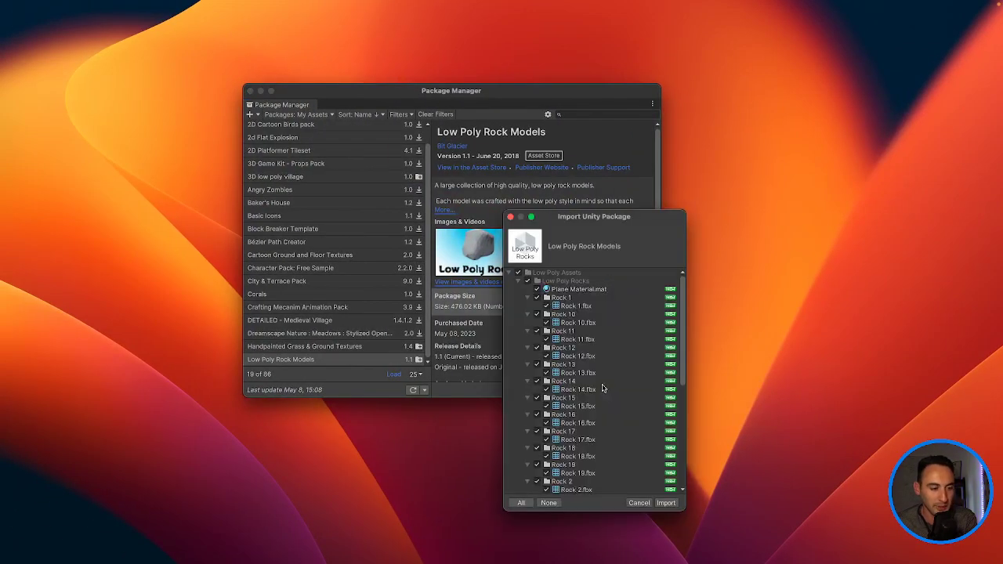
{"action": "scroll", "coordinate": [595, 380], "scroll_direction": "down", "scroll_amount": 10}
{"action": "scroll", "coordinate": [602, 395], "scroll_direction": "up", "scroll_amount": 10}
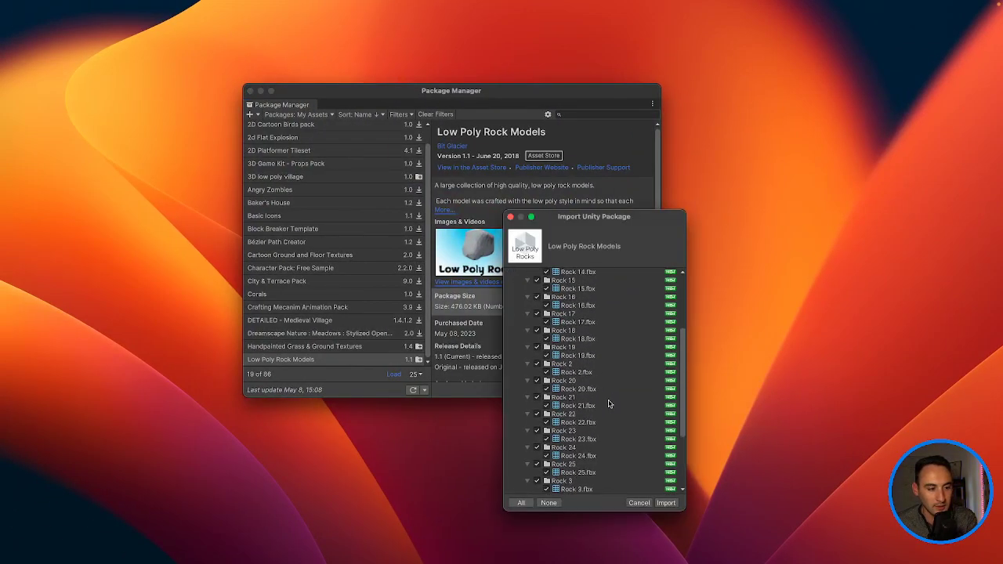
{"action": "scroll", "coordinate": [598, 444], "scroll_direction": "down", "scroll_amount": 10}
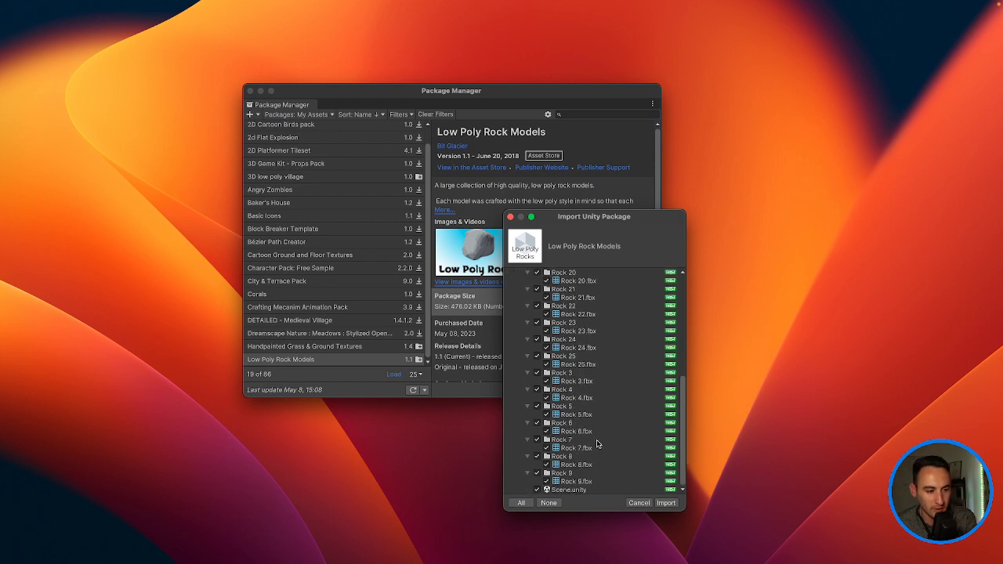
{"action": "scroll", "coordinate": [598, 443], "scroll_direction": "up", "scroll_amount": 10}
{"action": "left_click", "coordinate": [663, 502]}
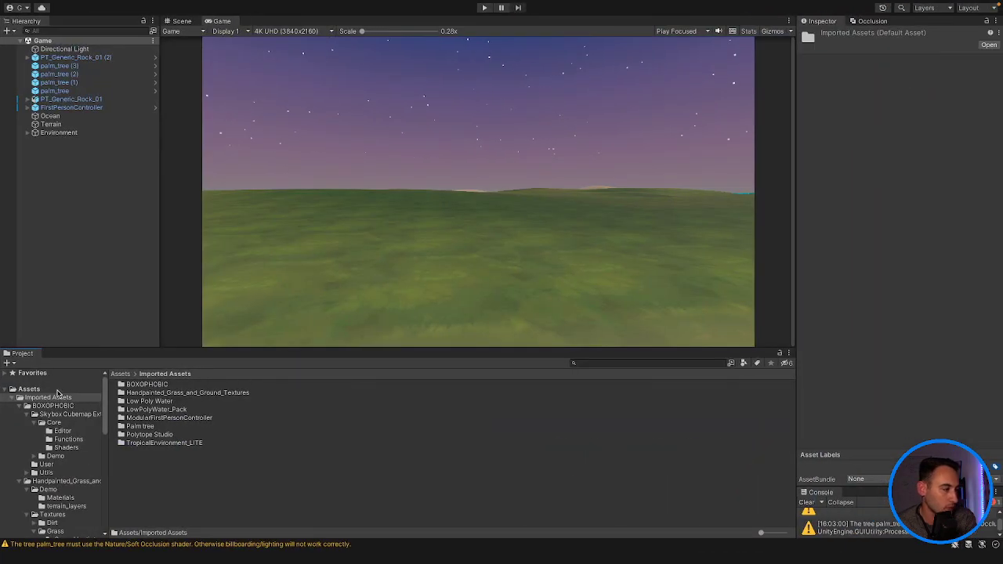
Move the Low Poly Assets folder into Imported Assets and open its Low Poly Rocks subfolder.
{"action": "left_click", "coordinate": [57, 390]}
{"action": "left_click", "coordinate": [149, 384]}
{"action": "double_click", "coordinate": [149, 384]}
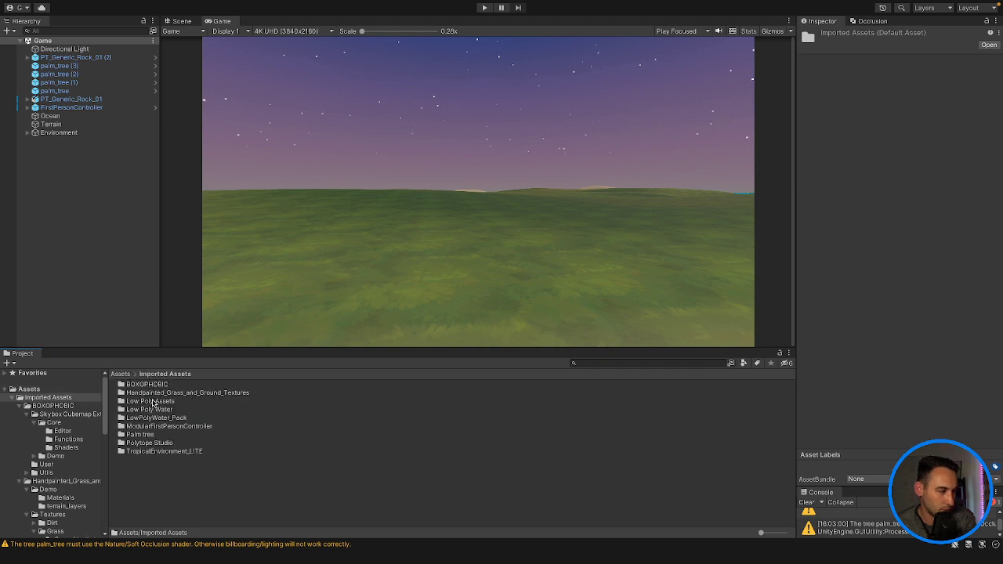
{"action": "double_click", "coordinate": [149, 402]}
{"action": "double_click", "coordinate": [149, 385]}
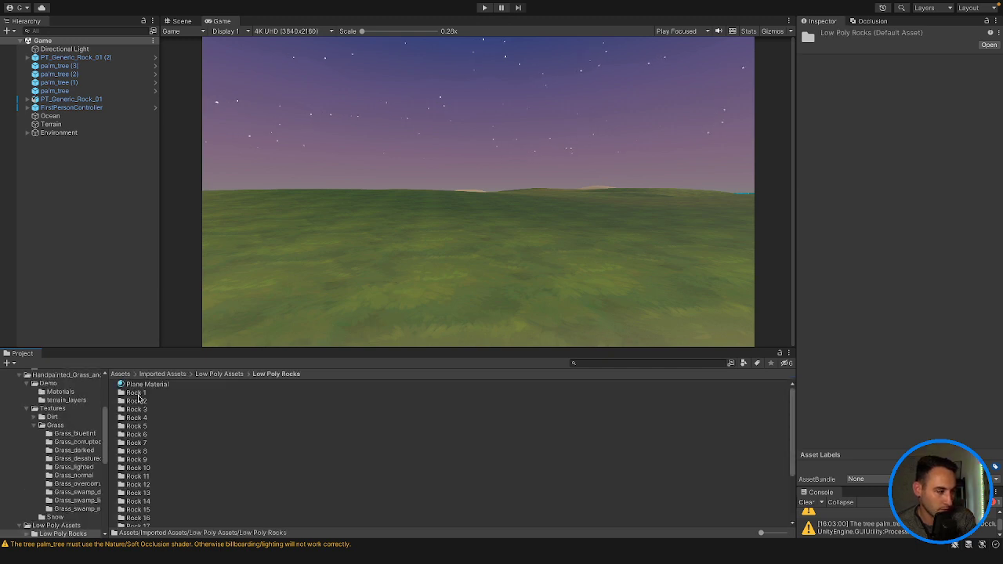
{"action": "left_click", "coordinate": [137, 393]}
Switch to the Scene view and place the Rock 1 model on the island's narrow sandy tip.
{"action": "left_click", "coordinate": [182, 22]}
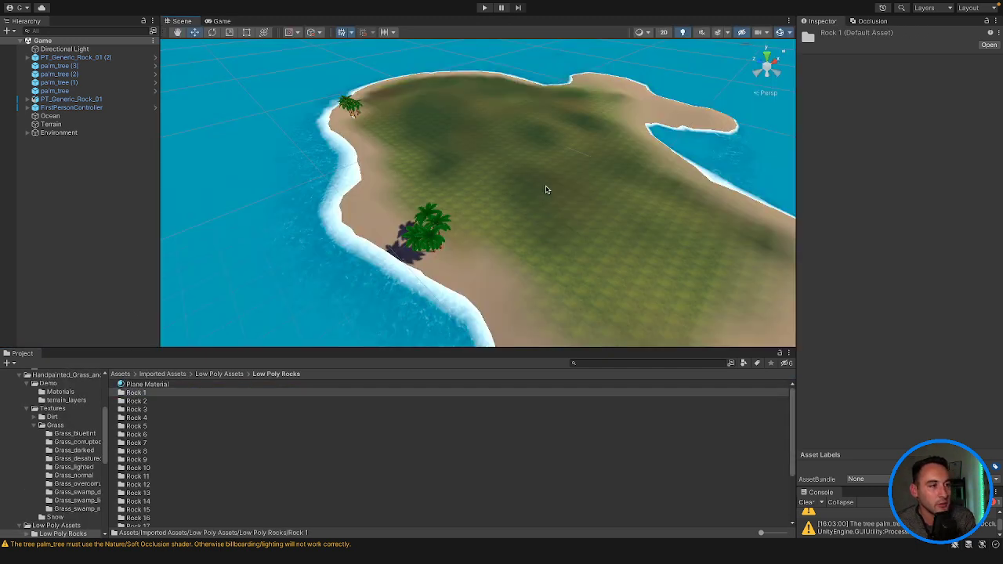
{"action": "scroll", "coordinate": [547, 190], "scroll_direction": "down", "scroll_amount": 8}
{"action": "right_click_drag", "start_coordinate": [575, 200], "coordinate": [539, 161]}
{"action": "scroll", "coordinate": [541, 159], "scroll_direction": "up", "scroll_amount": 8}
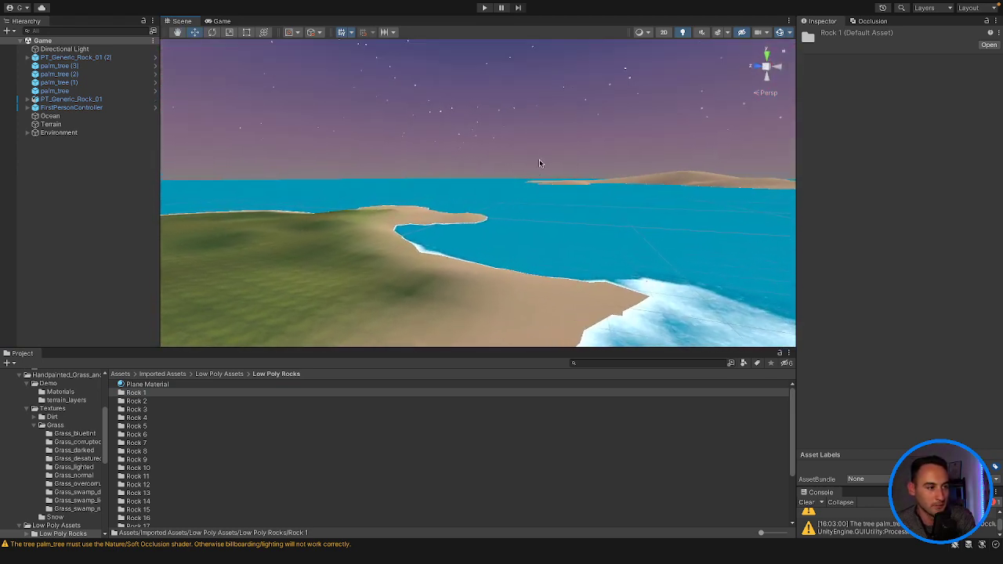
{"action": "key", "text": "Up"}
{"action": "key", "text": "Right"}
{"action": "key", "text": "Right"}
{"action": "right_click_drag", "start_coordinate": [546, 166], "coordinate": [279, 252]}
{"action": "key", "text": "Right"}
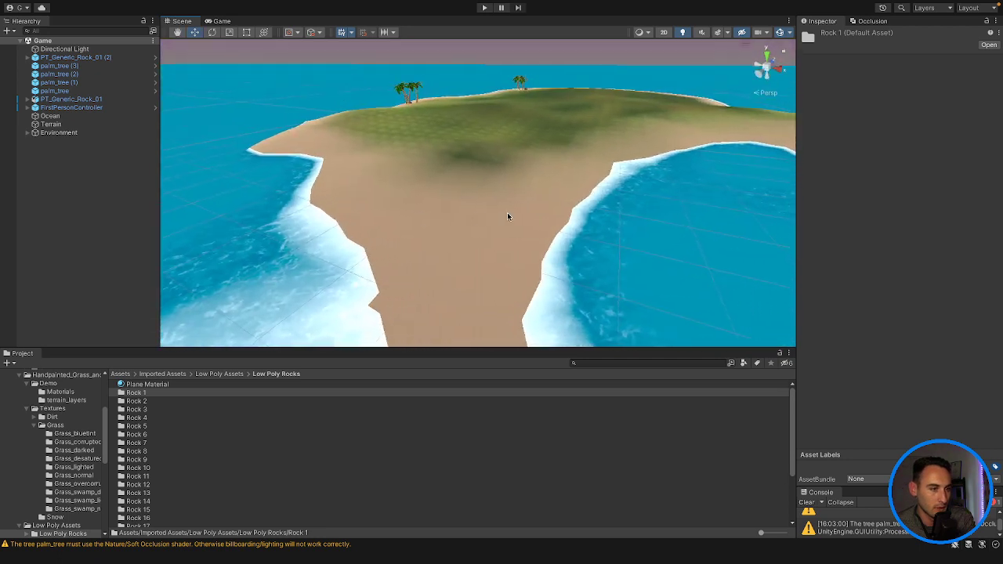
{"action": "key", "text": "Right"}
{"action": "right_click_drag", "start_coordinate": [503, 211], "coordinate": [454, 267]}
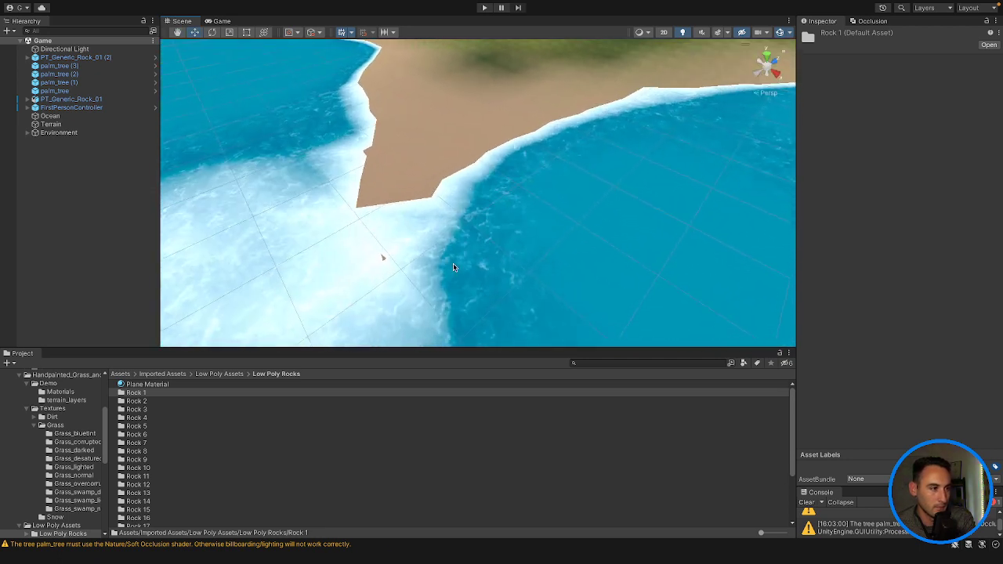
{"action": "scroll", "coordinate": [453, 268], "scroll_direction": "down", "scroll_amount": 2}
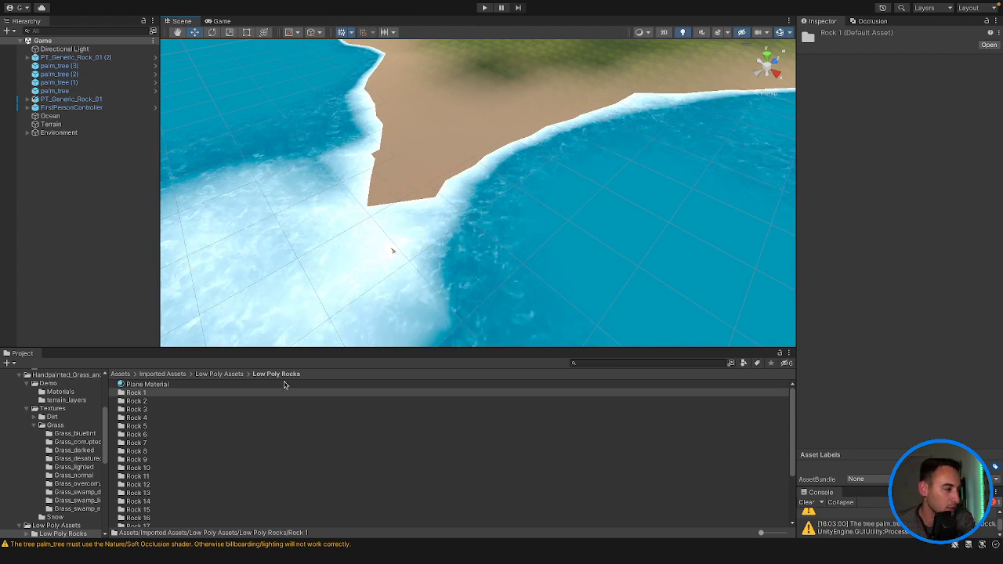
{"action": "double_click", "coordinate": [140, 393]}
{"action": "left_click_drag", "start_coordinate": [138, 386], "coordinate": [426, 192]}
{"action": "key", "text": "f"}
Place the Rock 25 model from the Low Poly Rocks folder beside Rock 1 on the shoreline.
{"action": "scroll", "coordinate": [427, 192], "scroll_direction": "down", "scroll_amount": 6}
{"action": "right_click_drag", "start_coordinate": [427, 193], "coordinate": [467, 235]}
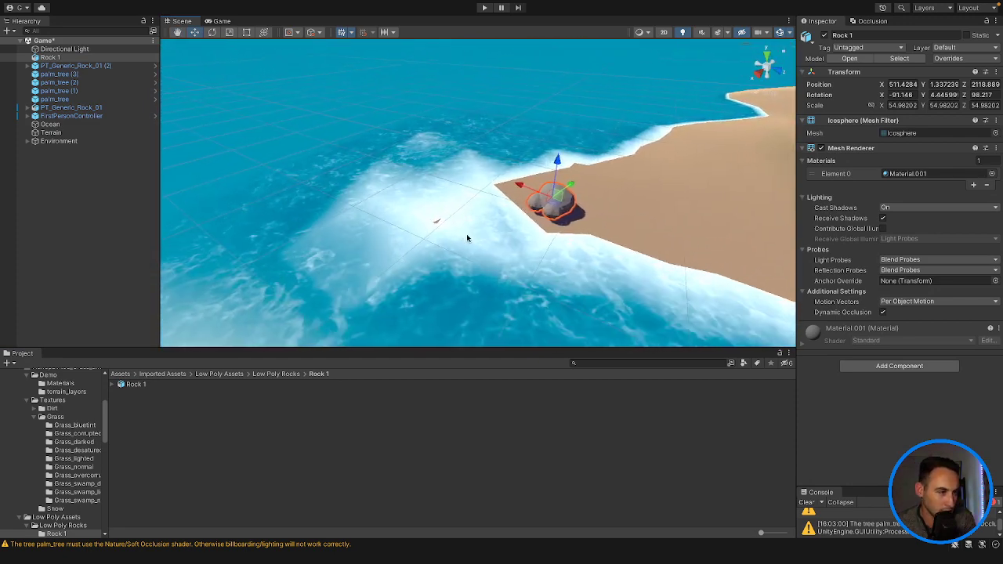
{"action": "left_click", "coordinate": [285, 374]}
{"action": "scroll", "coordinate": [139, 419], "scroll_direction": "down", "scroll_amount": 3}
{"action": "scroll", "coordinate": [140, 419], "scroll_direction": "down", "scroll_amount": 1}
{"action": "double_click", "coordinate": [138, 515]}
{"action": "left_click_drag", "start_coordinate": [141, 384], "coordinate": [489, 237]}
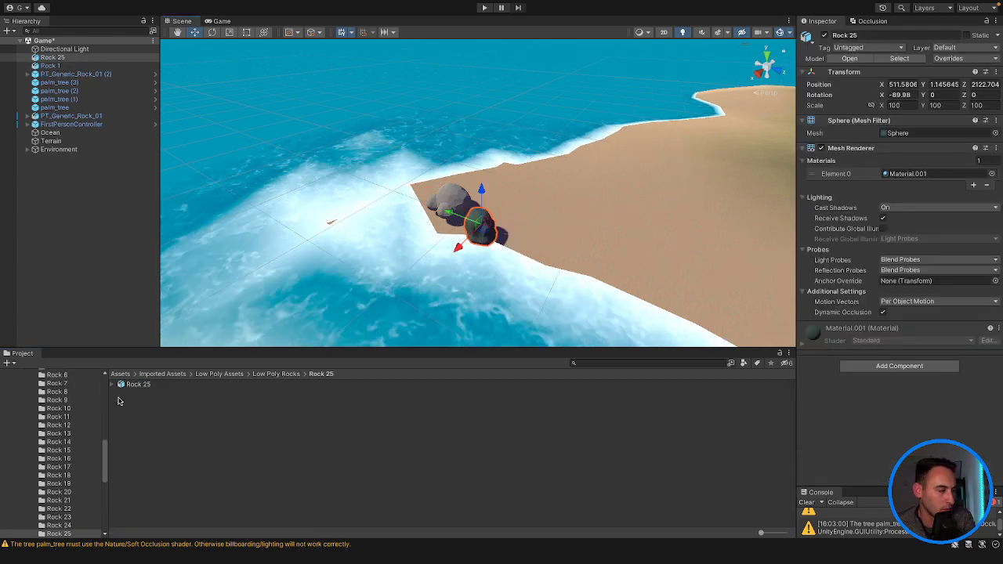
Add the Rock 19 model to the rock cluster at the water's edge.
{"action": "left_click", "coordinate": [275, 374]}
{"action": "scroll", "coordinate": [157, 498], "scroll_direction": "down", "scroll_amount": 2}
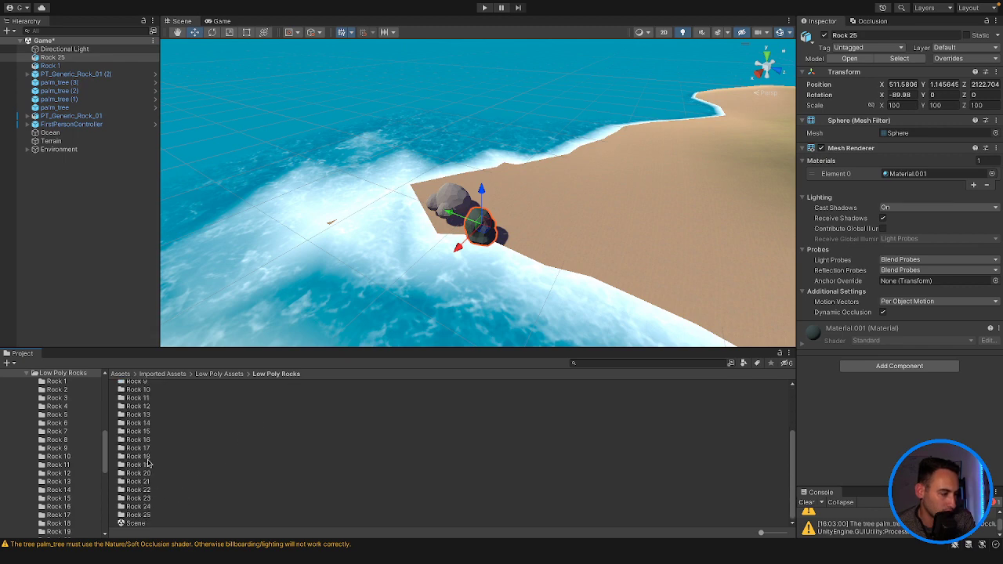
{"action": "double_click", "coordinate": [154, 496]}
{"action": "left_click_drag", "start_coordinate": [139, 385], "coordinate": [420, 200]}
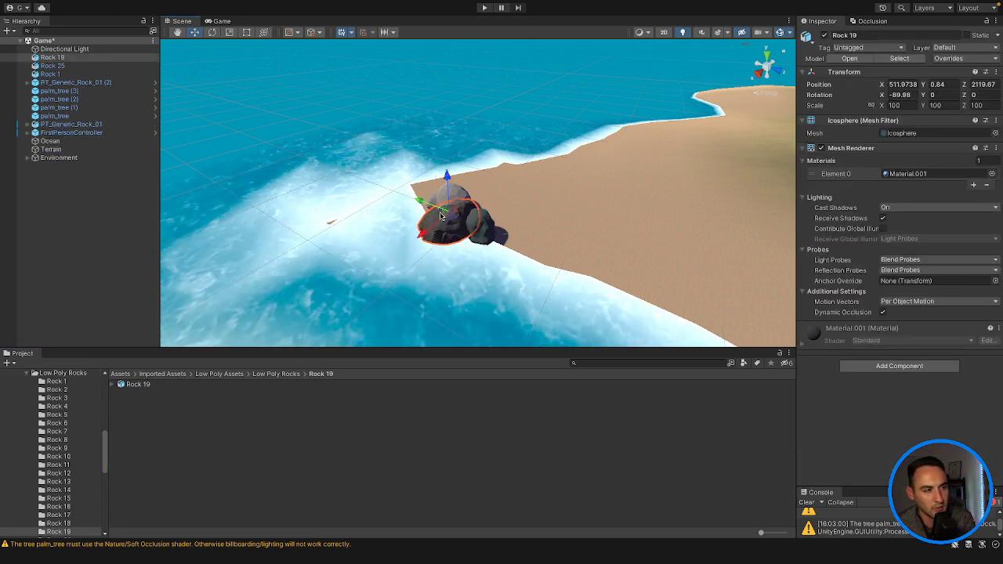
Add the Rock 4 model on the sand side of the rock cluster and shift it to X 509.07.
{"action": "left_click", "coordinate": [554, 248]}
{"action": "right_click_drag", "start_coordinate": [591, 306], "coordinate": [524, 268]}
{"action": "key", "text": "Right"}
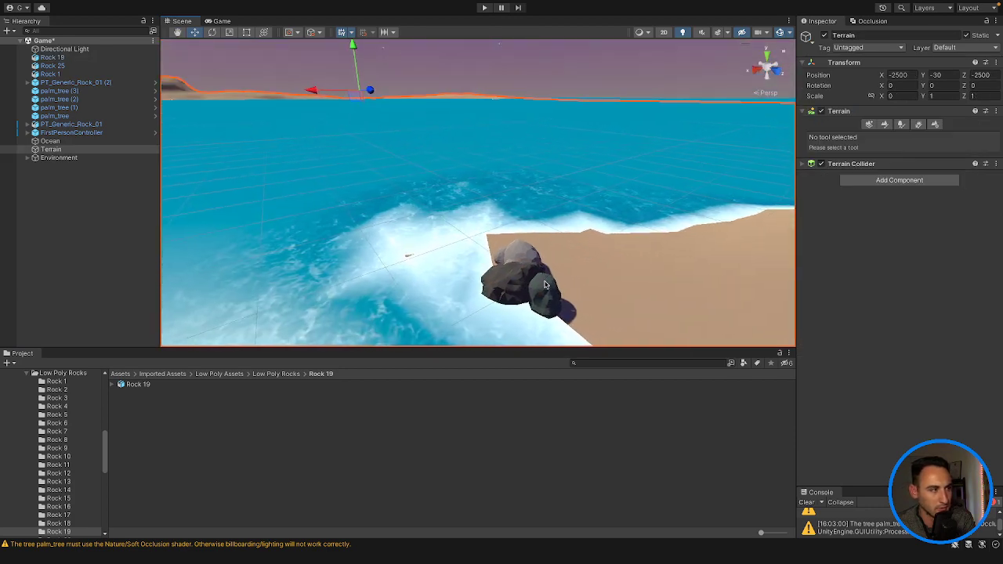
{"action": "right_click_drag", "start_coordinate": [444, 289], "coordinate": [495, 292]}
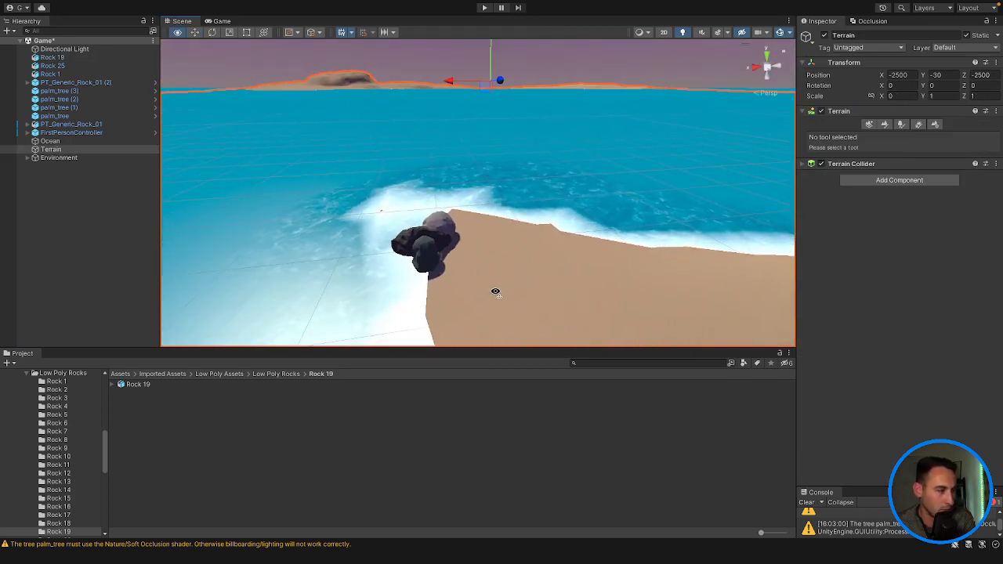
{"action": "left_click", "coordinate": [275, 374]}
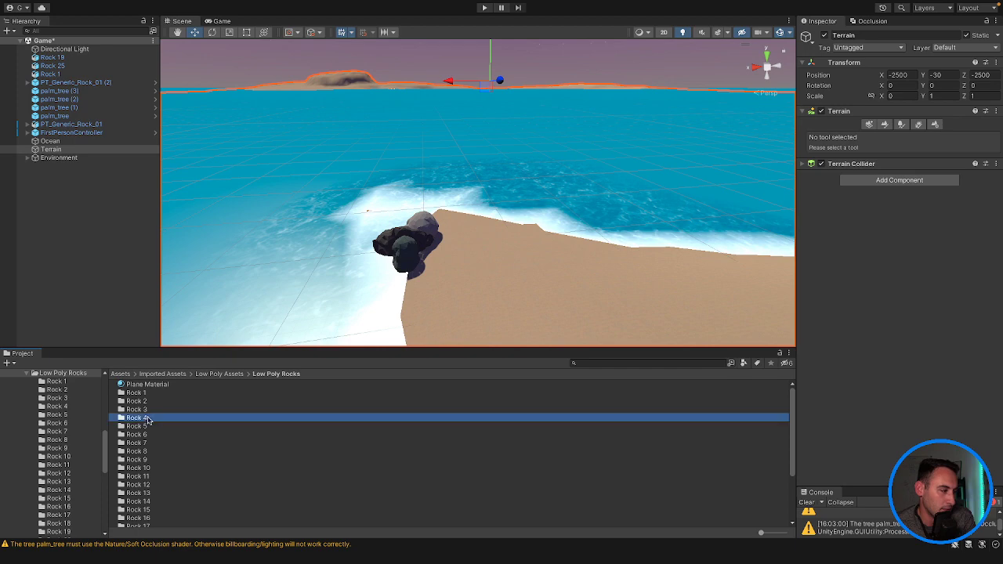
{"action": "double_click", "coordinate": [148, 422]}
{"action": "left_click_drag", "start_coordinate": [138, 384], "coordinate": [441, 254]}
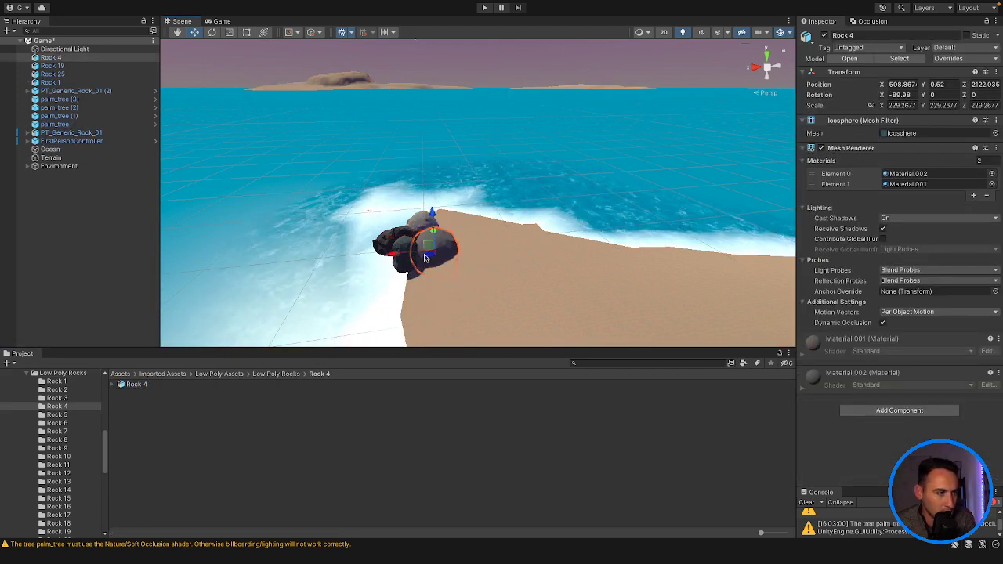
{"action": "left_click", "coordinate": [397, 254]}
{"action": "left_click", "coordinate": [440, 244]}
{"action": "left_click_drag", "start_coordinate": [396, 256], "coordinate": [396, 257]}
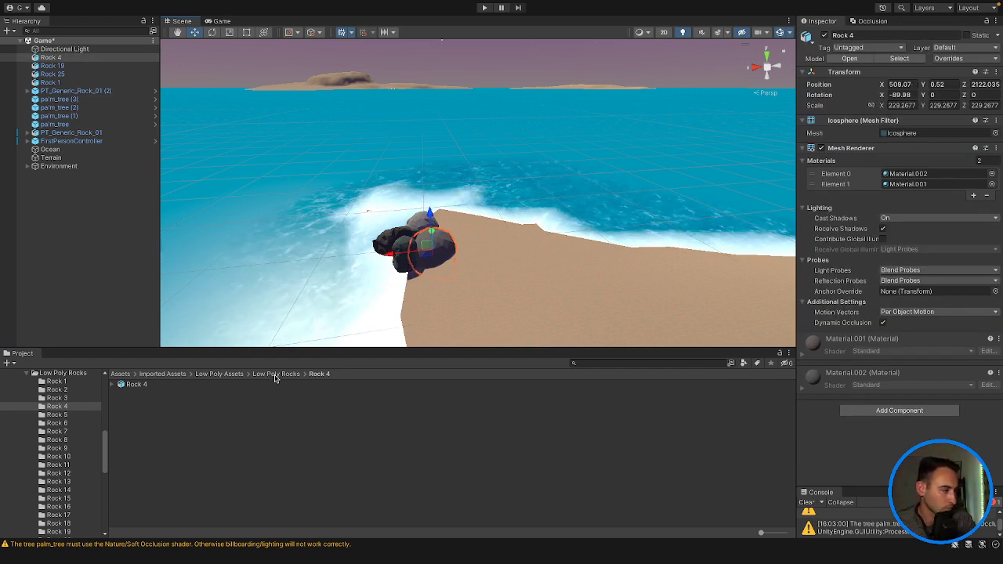
Look through the Low Poly Rocks folder and open its demo scene, saving the changes to the Game scene.
{"action": "left_click", "coordinate": [221, 374]}
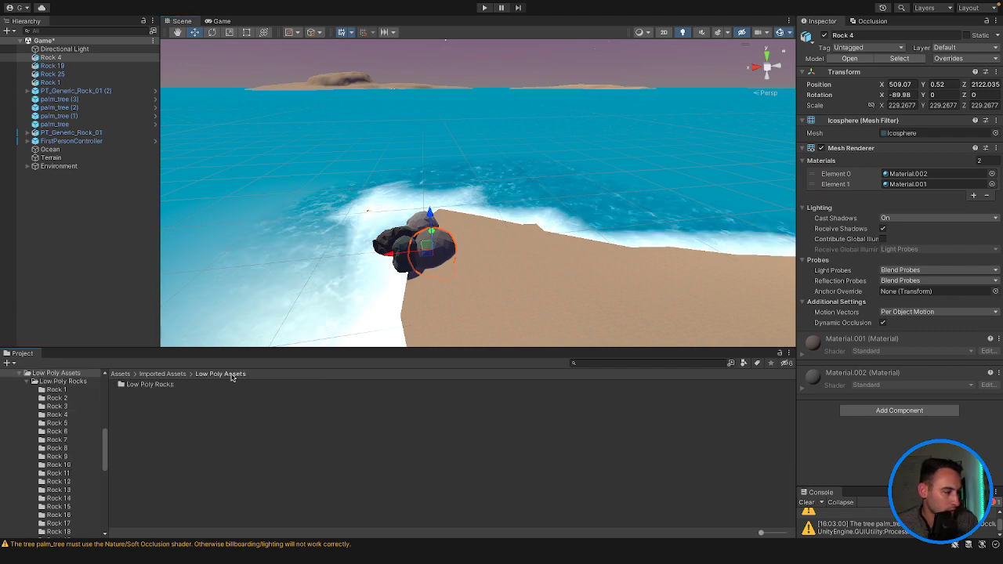
{"action": "double_click", "coordinate": [157, 384]}
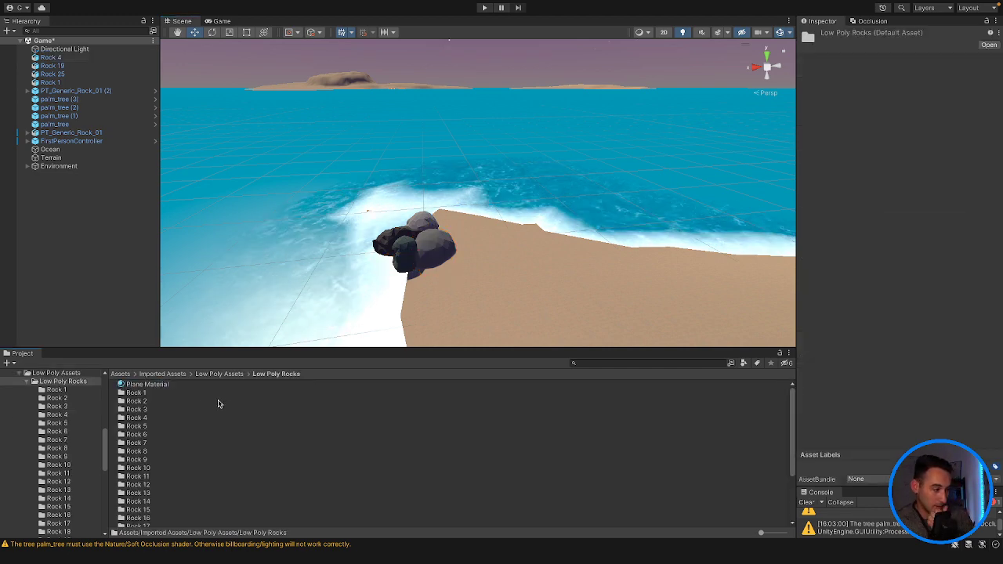
{"action": "left_click", "coordinate": [147, 384]}
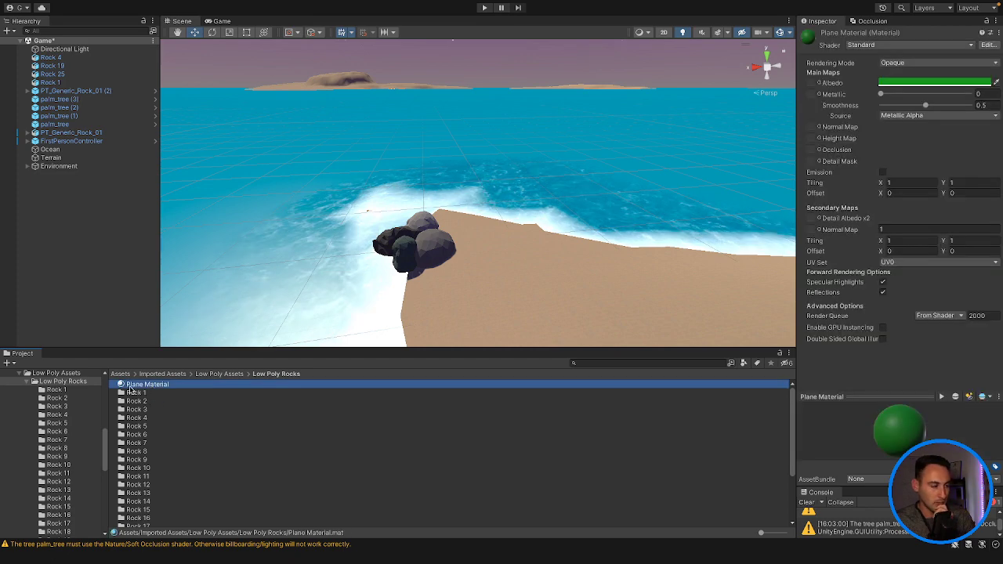
{"action": "left_click", "coordinate": [132, 393]}
{"action": "left_click", "coordinate": [137, 409]}
{"action": "scroll", "coordinate": [138, 408], "scroll_direction": "down", "scroll_amount": 3}
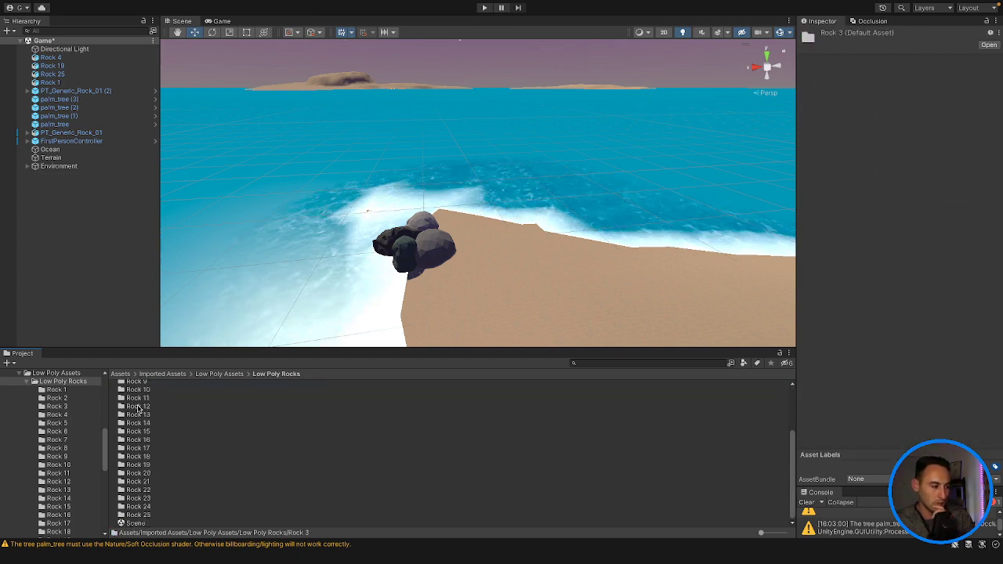
{"action": "double_click", "coordinate": [133, 523]}
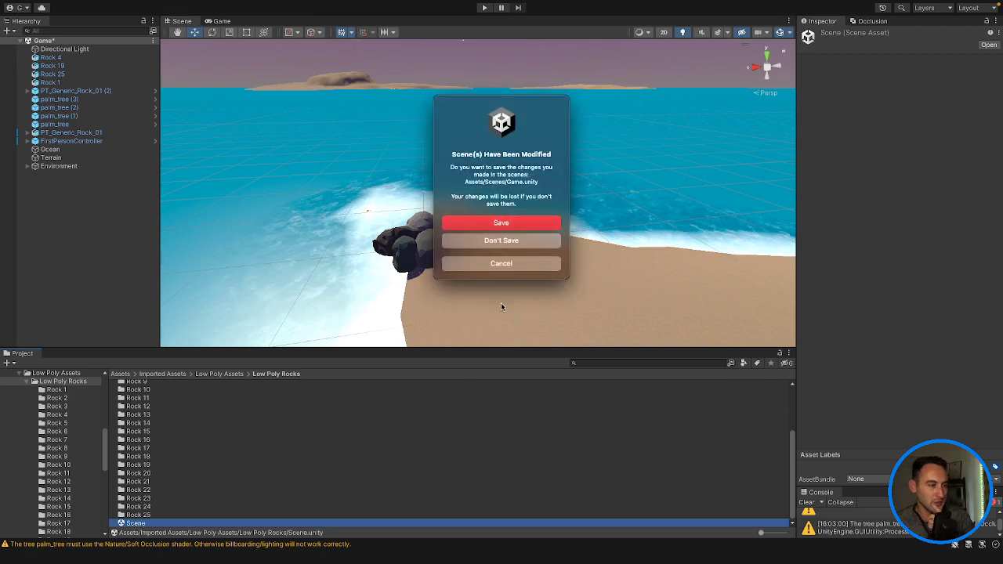
{"action": "left_click", "coordinate": [489, 226]}
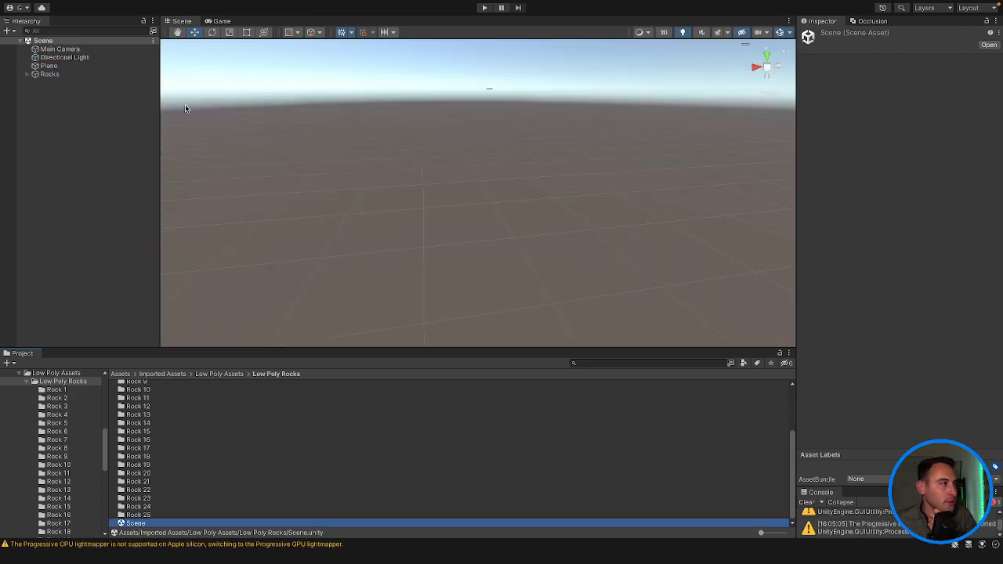
Frame the Rocks group in the demo scene and view the laid-out rock models up close.
{"action": "double_click", "coordinate": [50, 73]}
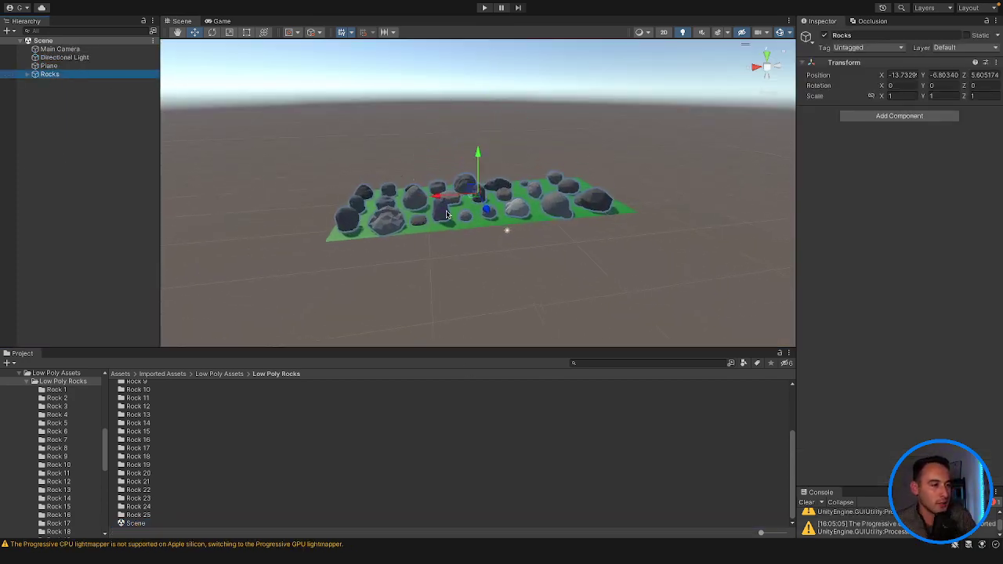
{"action": "scroll", "coordinate": [447, 214], "scroll_direction": "up", "scroll_amount": 10}
{"action": "left_click", "coordinate": [392, 147]}
{"action": "right_click_drag", "start_coordinate": [391, 147], "coordinate": [477, 179]}
{"action": "key", "text": "s"}
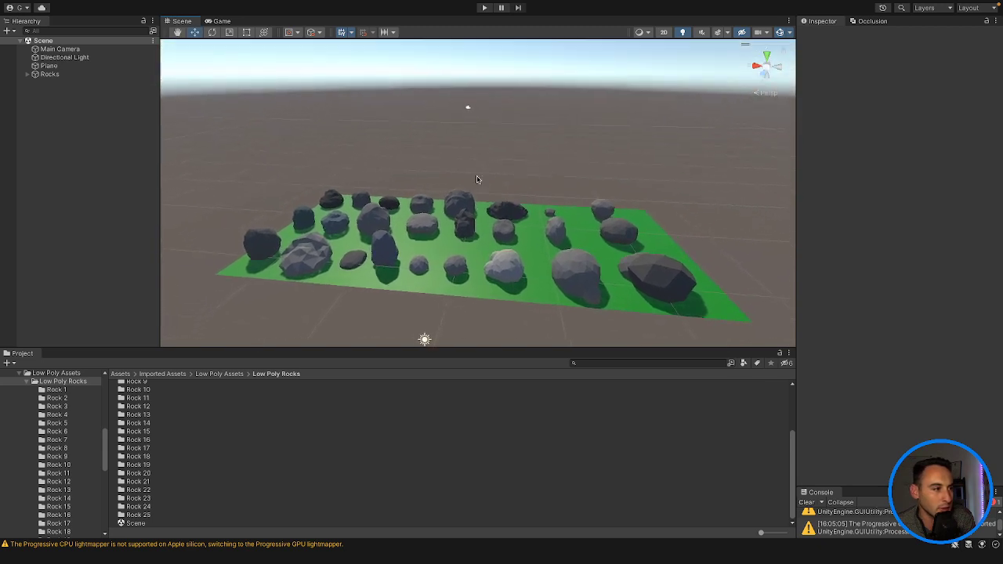
{"action": "scroll", "coordinate": [477, 179], "scroll_direction": "up", "scroll_amount": 5}
Inspect individual rocks in the demo scene one by one and move Rock 5 along X to -6.53.
{"action": "left_click", "coordinate": [354, 271]}
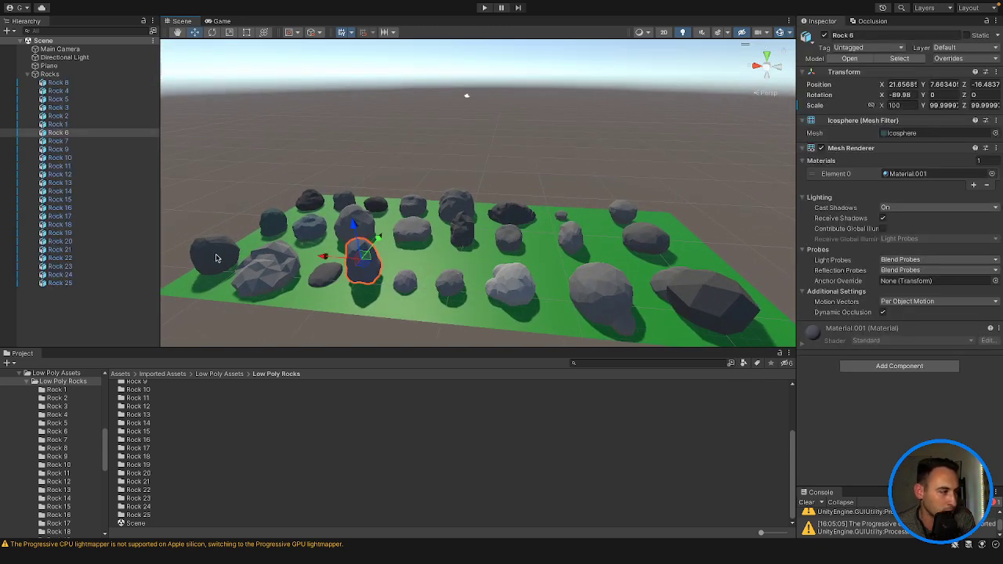
{"action": "left_click", "coordinate": [217, 258]}
{"action": "left_click", "coordinate": [282, 267]}
{"action": "left_click", "coordinate": [343, 231]}
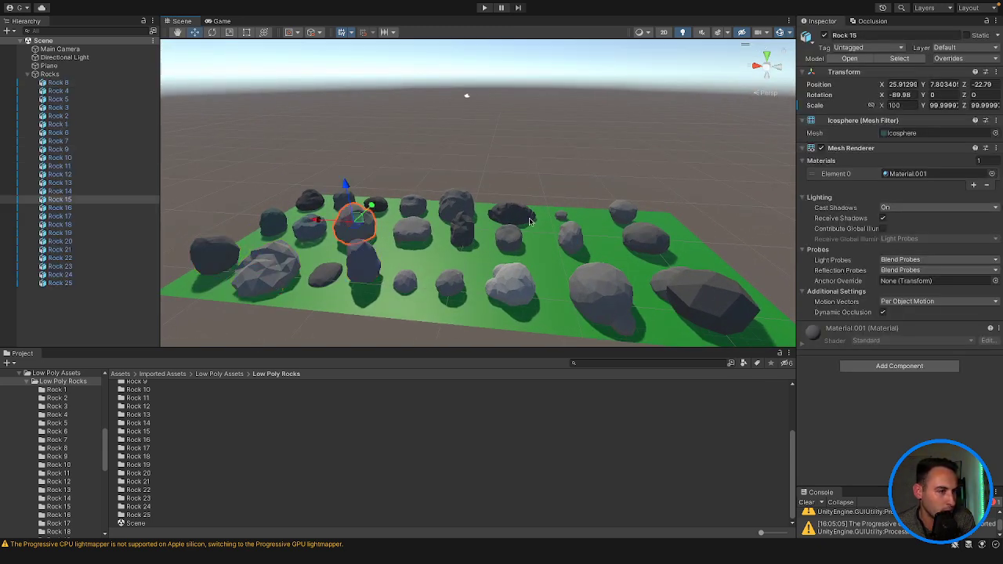
{"action": "left_click", "coordinate": [574, 234]}
{"action": "left_click", "coordinate": [593, 293]}
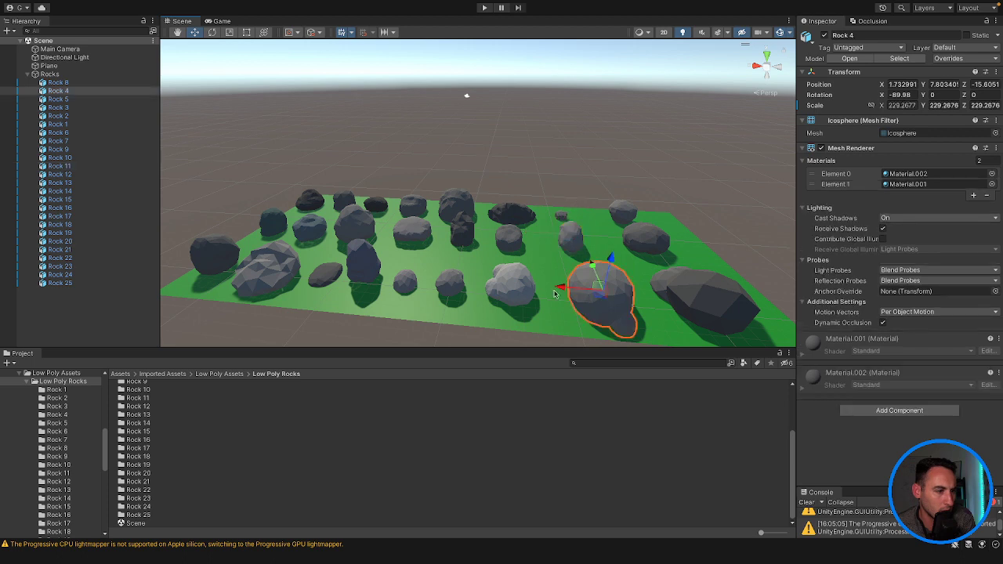
{"action": "left_click", "coordinate": [456, 223]}
{"action": "left_click", "coordinate": [699, 296]}
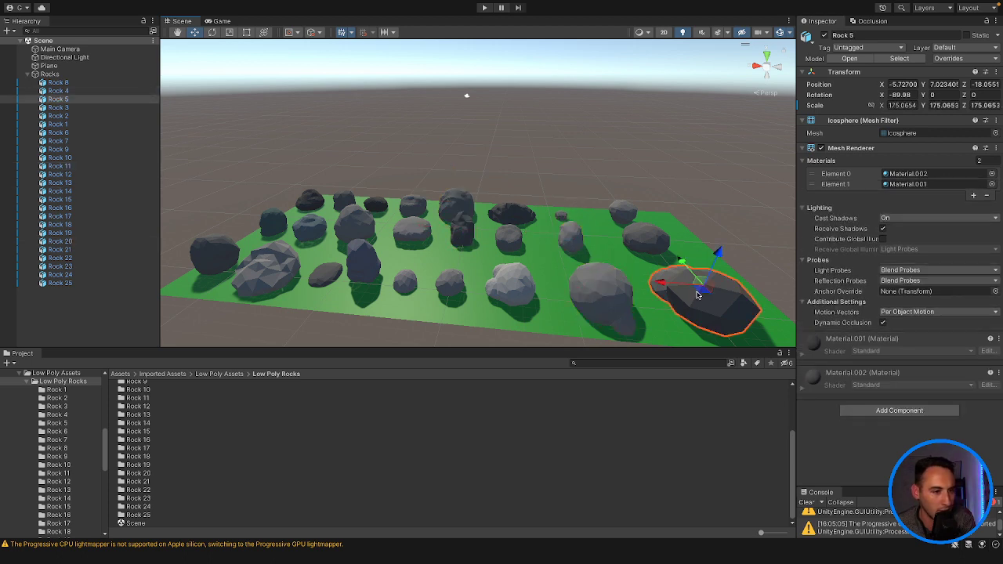
{"action": "mouse_move", "coordinate": [669, 287]}
{"action": "left_mouse_down"}
{"action": "mouse_move", "coordinate": [693, 289]}
{"action": "mouse_move", "coordinate": [681, 290]}
{"action": "left_mouse_up"}
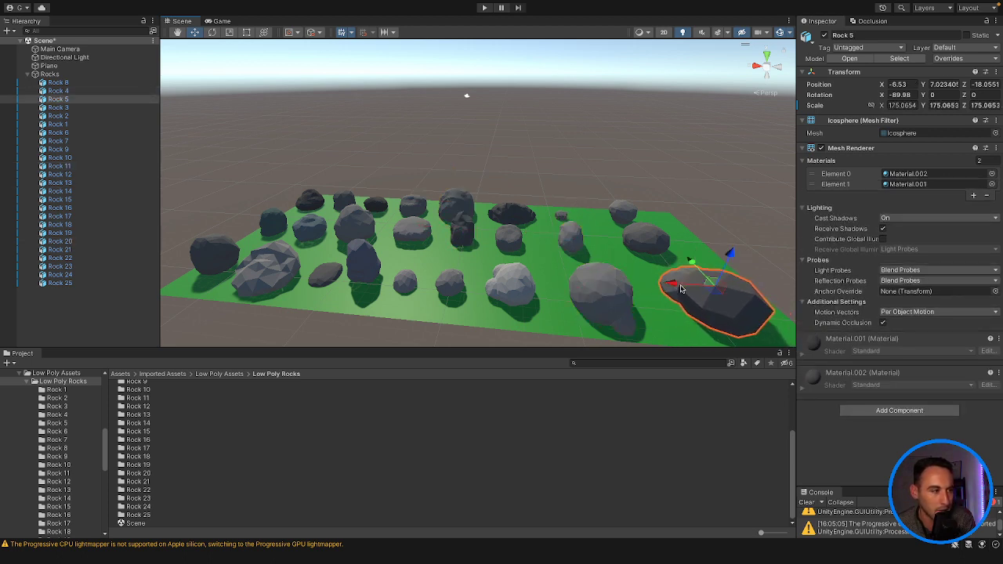
Create a folder named RockPrefabs in the project's root Assets folder.
{"action": "left_click", "coordinate": [64, 283]}
{"action": "left_click", "coordinate": [64, 83], "text": "shift"}
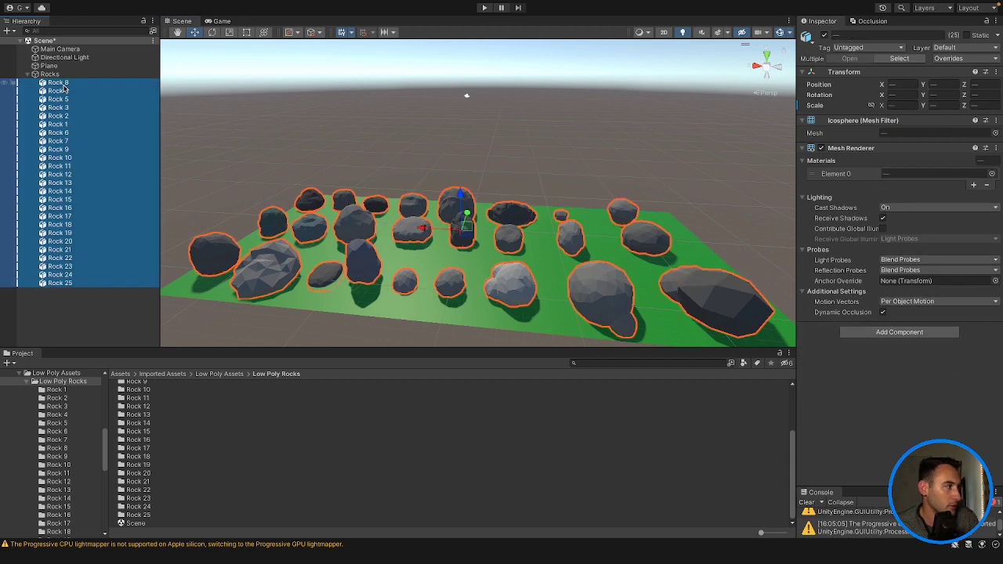
{"action": "left_click", "coordinate": [24, 374]}
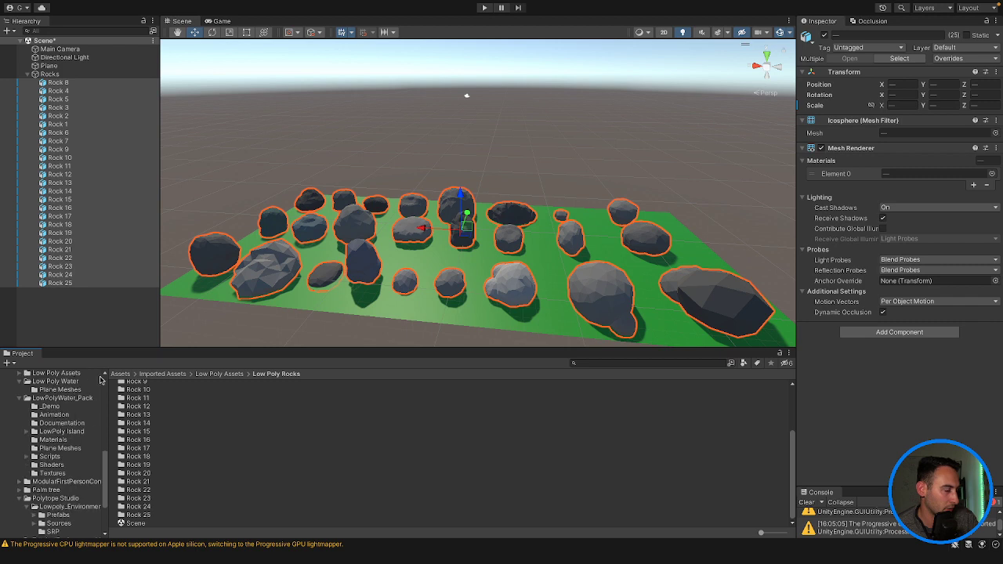
{"action": "scroll", "coordinate": [73, 402], "scroll_direction": "up", "scroll_amount": 10}
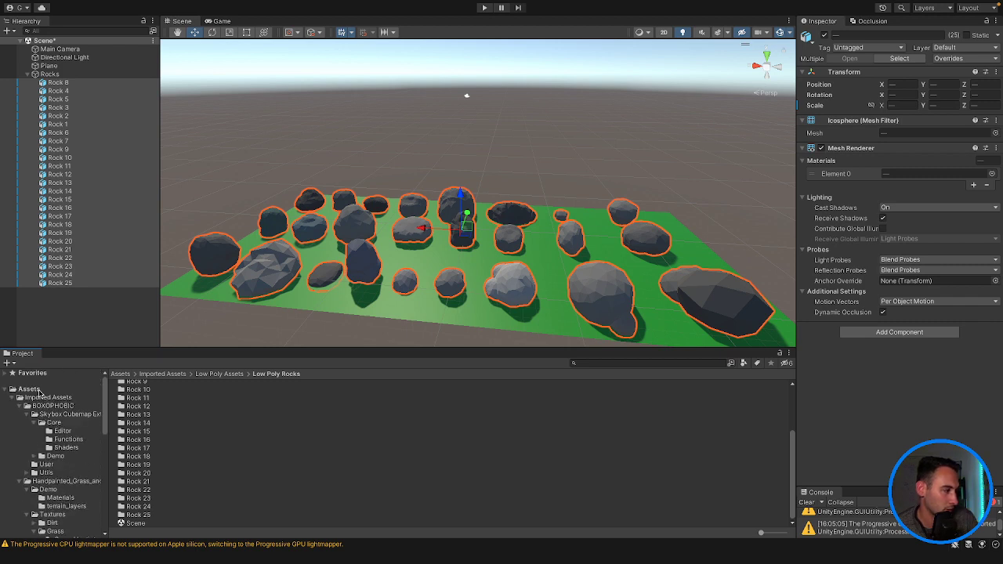
{"action": "left_click", "coordinate": [30, 389]}
{"action": "right_click", "coordinate": [142, 416]}
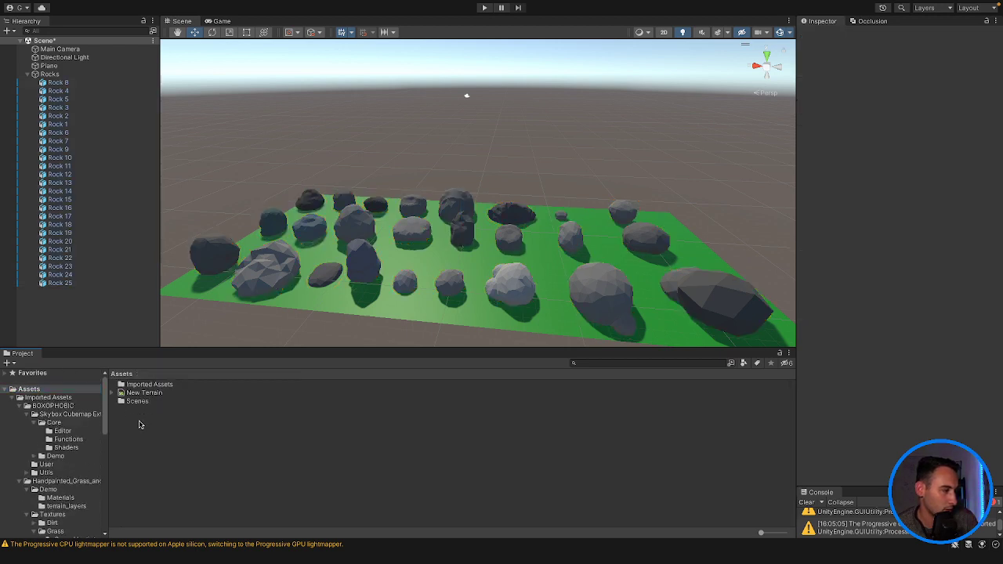
{"action": "mouse_move", "coordinate": [161, 272]}
{"action": "left_click", "coordinate": [348, 55]}
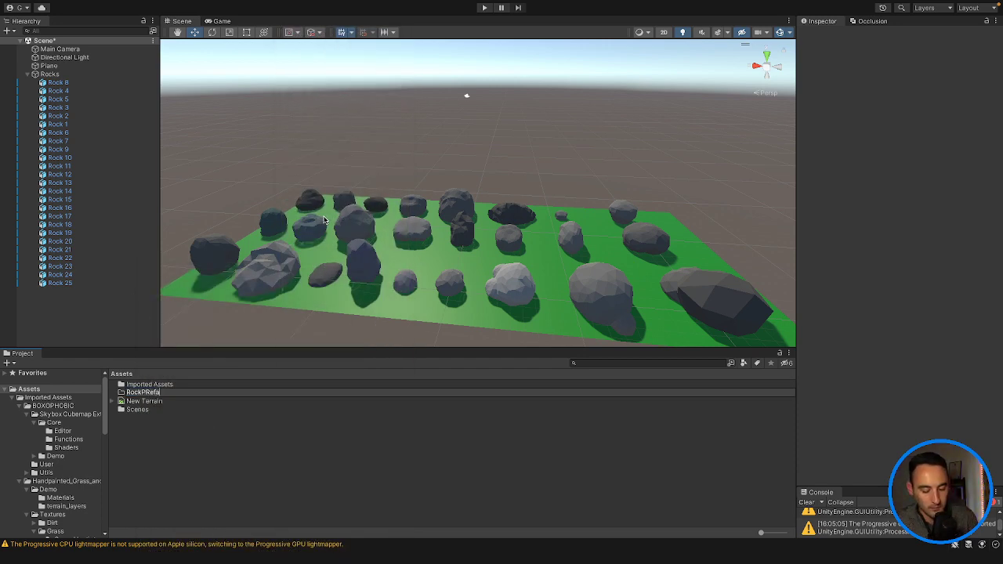
{"action": "key", "text": "Return"}
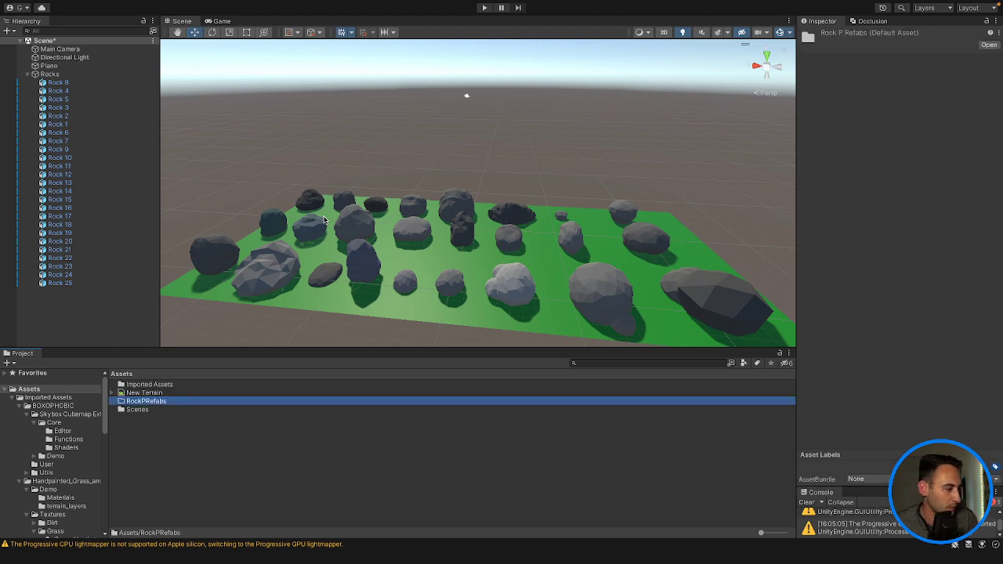
{"action": "left_click", "coordinate": [151, 401]}
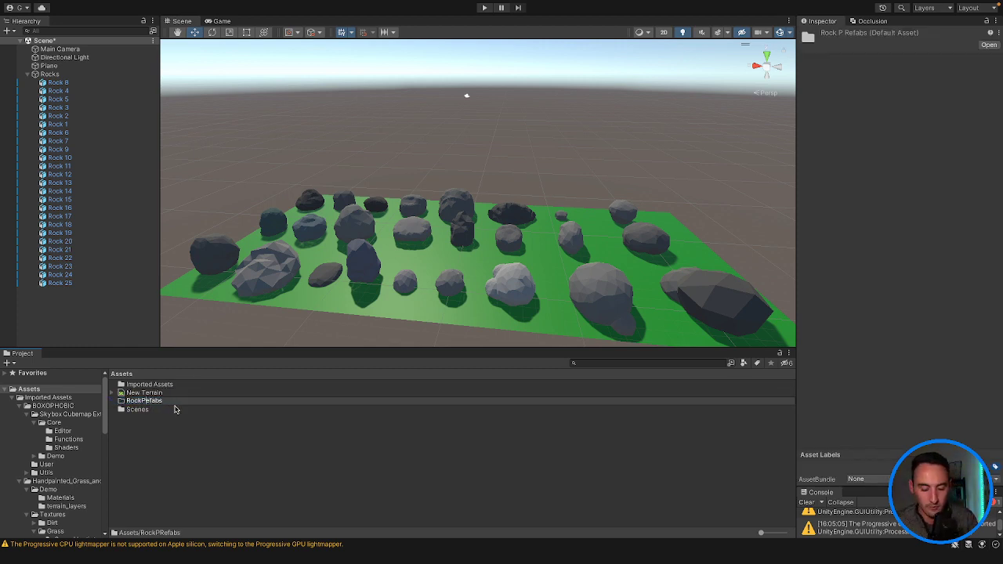
{"action": "type", "text": "r"}
{"action": "key", "text": "Return"}
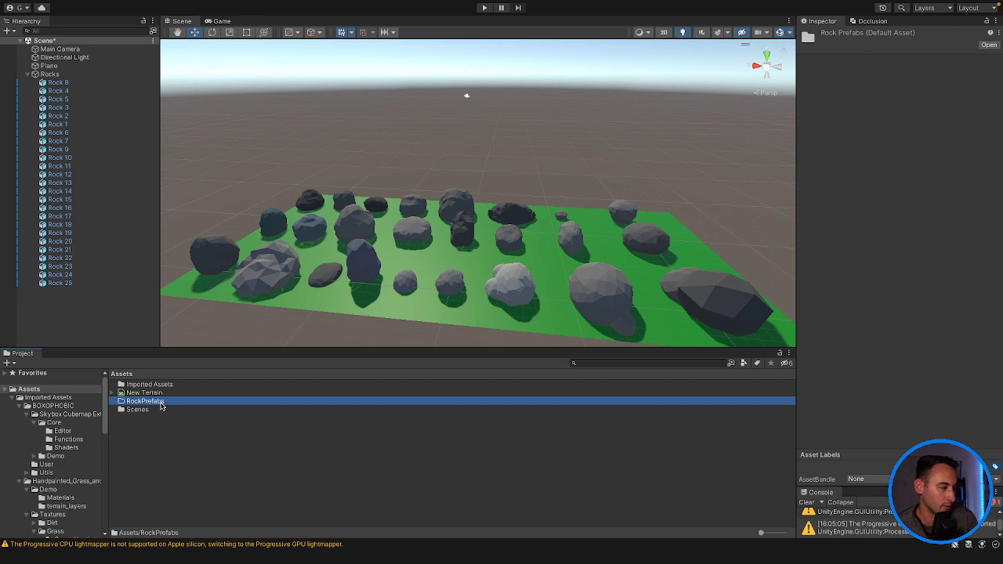
Create original prefabs in the RockPrefabs folder from all the rocks in the Rocks group, Rock 8 through Rock 25.
{"action": "double_click", "coordinate": [160, 402]}
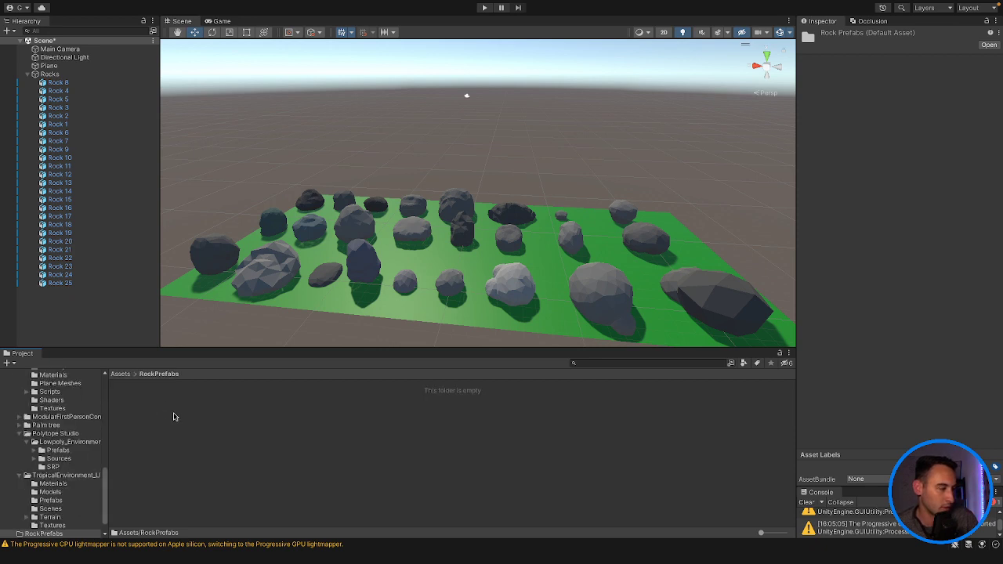
{"action": "left_click", "coordinate": [64, 282]}
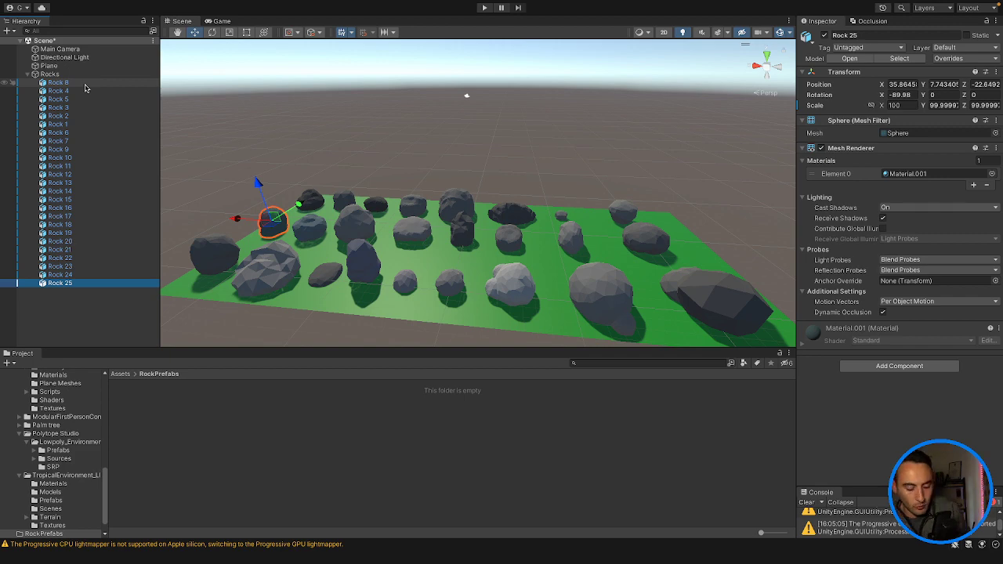
{"action": "left_click", "coordinate": [59, 82], "text": "shift"}
{"action": "left_click_drag", "start_coordinate": [207, 415], "coordinate": [207, 415]}
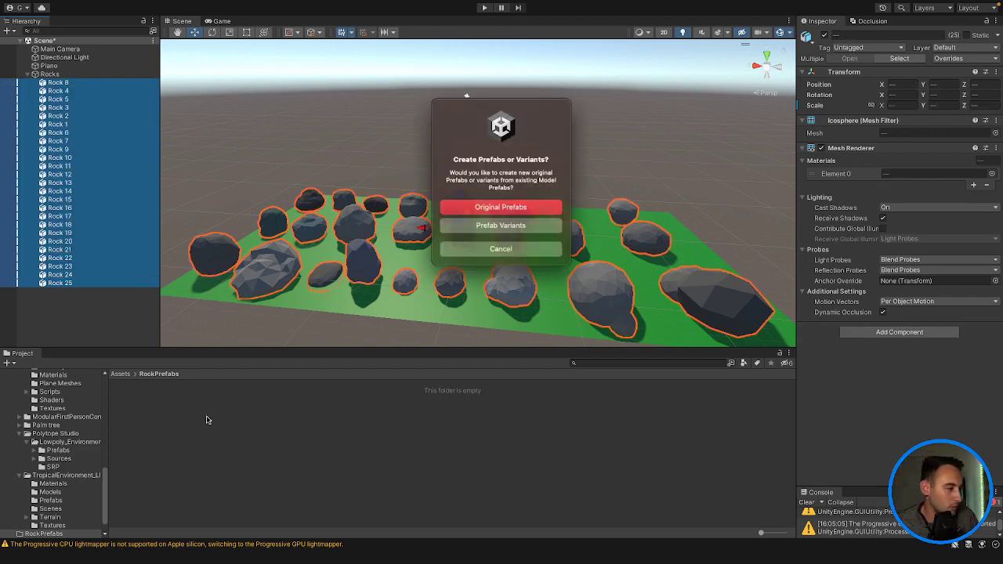
{"action": "left_click", "coordinate": [522, 210]}
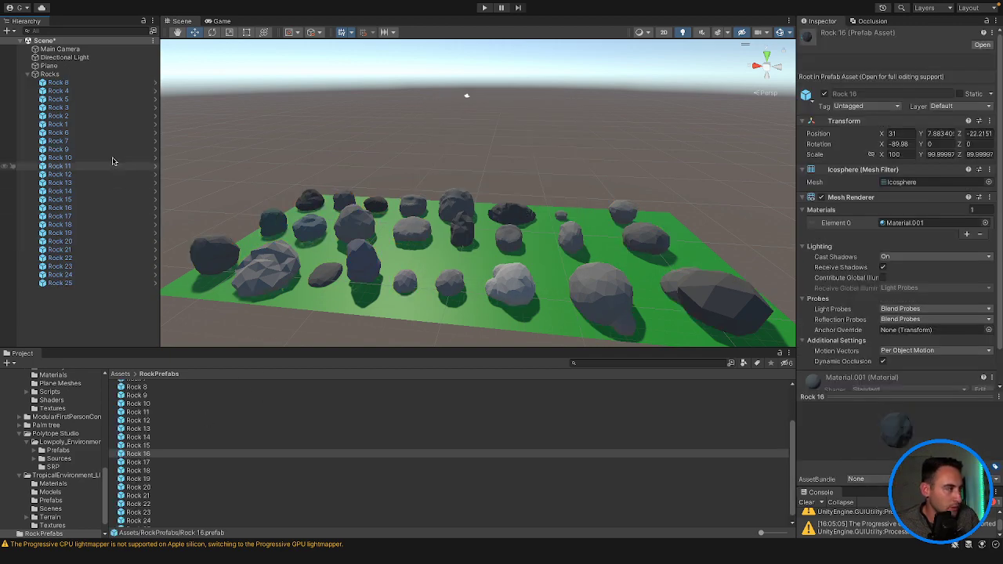
Delete the Low Poly Assets folder from Imported Assets and check the demo scene.
{"action": "scroll", "coordinate": [145, 378], "scroll_direction": "up", "scroll_amount": 3}
{"action": "scroll", "coordinate": [69, 382], "scroll_direction": "up", "scroll_amount": 15}
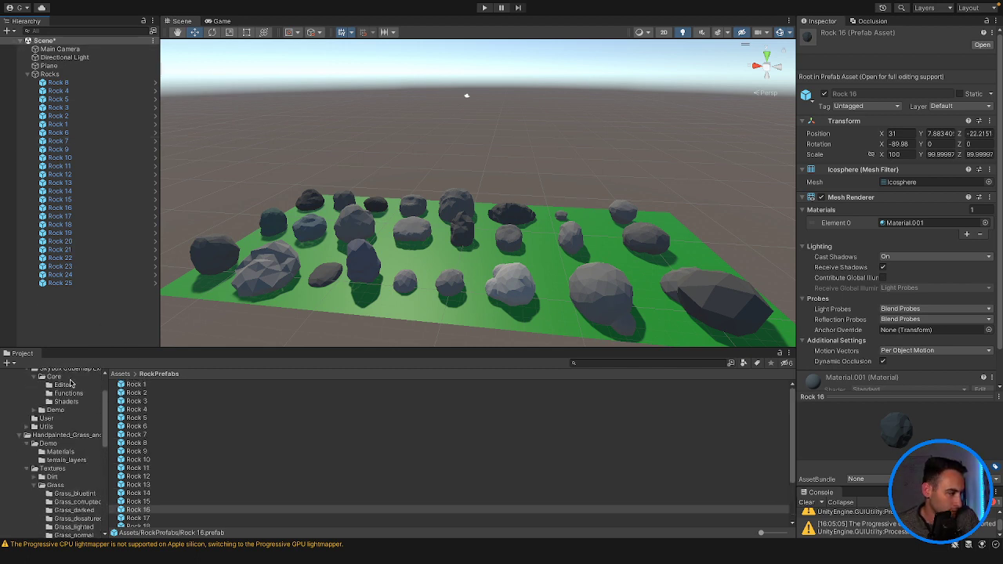
{"action": "left_click", "coordinate": [47, 390]}
{"action": "double_click", "coordinate": [154, 385]}
{"action": "left_click", "coordinate": [149, 384]}
{"action": "left_click", "coordinate": [152, 392]}
{"action": "left_click", "coordinate": [163, 401]}
{"action": "right_click", "coordinate": [163, 401]}
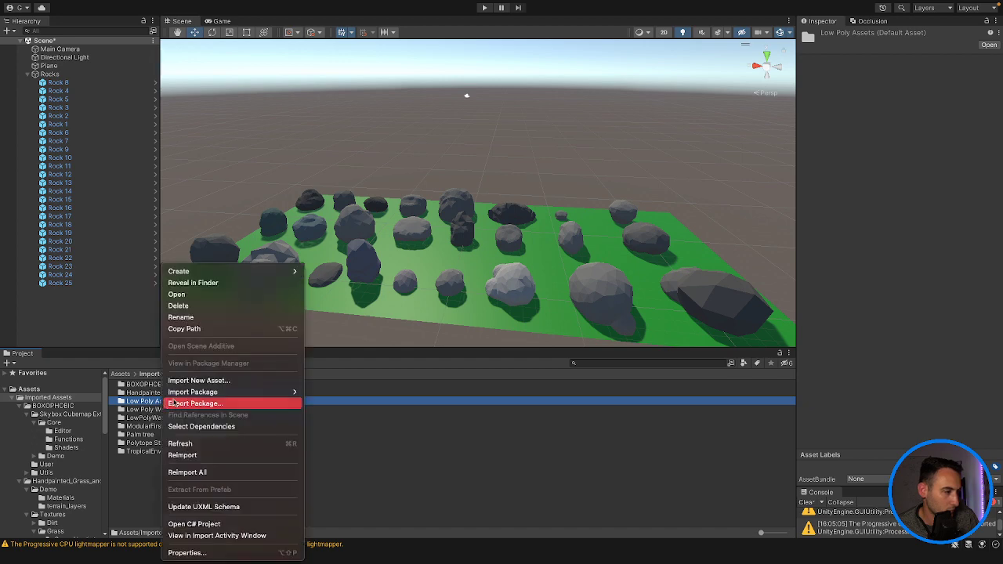
{"action": "left_click", "coordinate": [206, 305]}
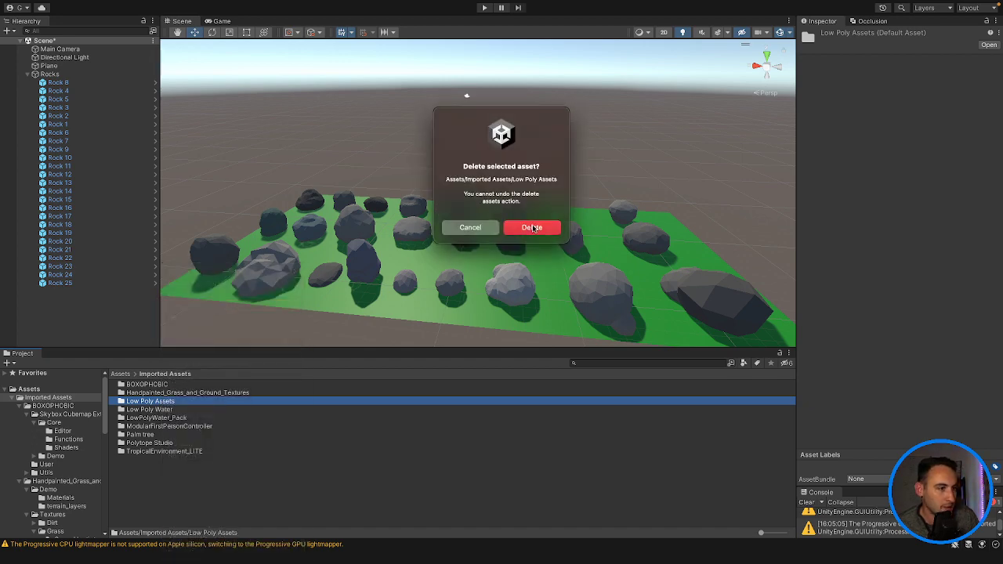
{"action": "left_click", "coordinate": [533, 228]}
{"action": "left_click", "coordinate": [292, 259]}
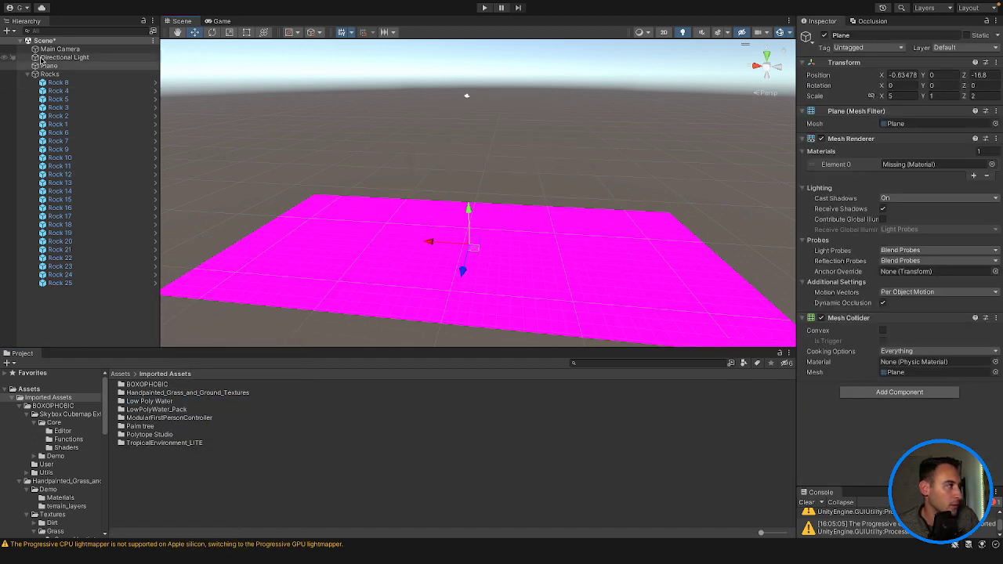
Open the Game scene from the Scenes folder, saving the changes made to the demo scene.
{"action": "left_click", "coordinate": [39, 390]}
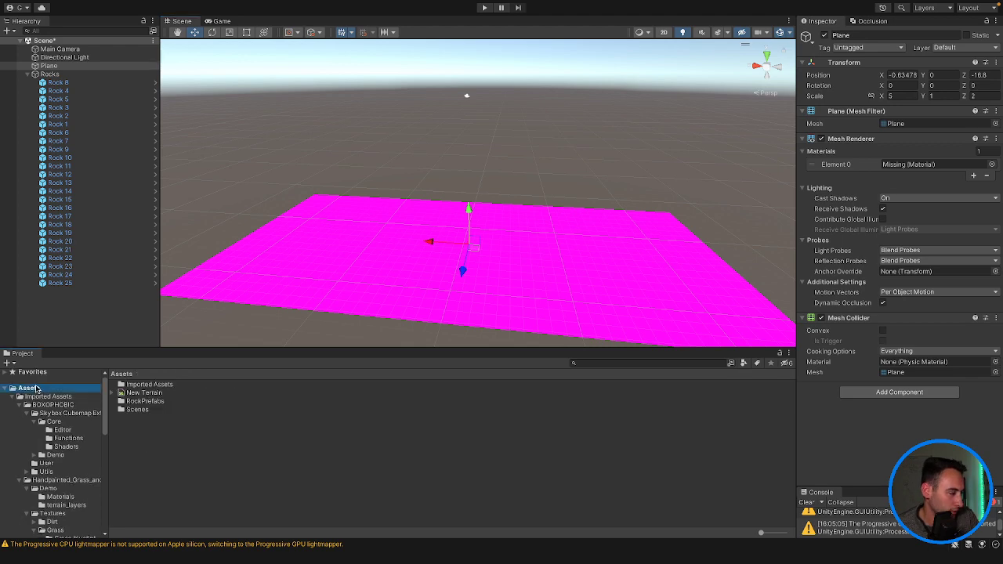
{"action": "double_click", "coordinate": [138, 409]}
{"action": "double_click", "coordinate": [135, 384]}
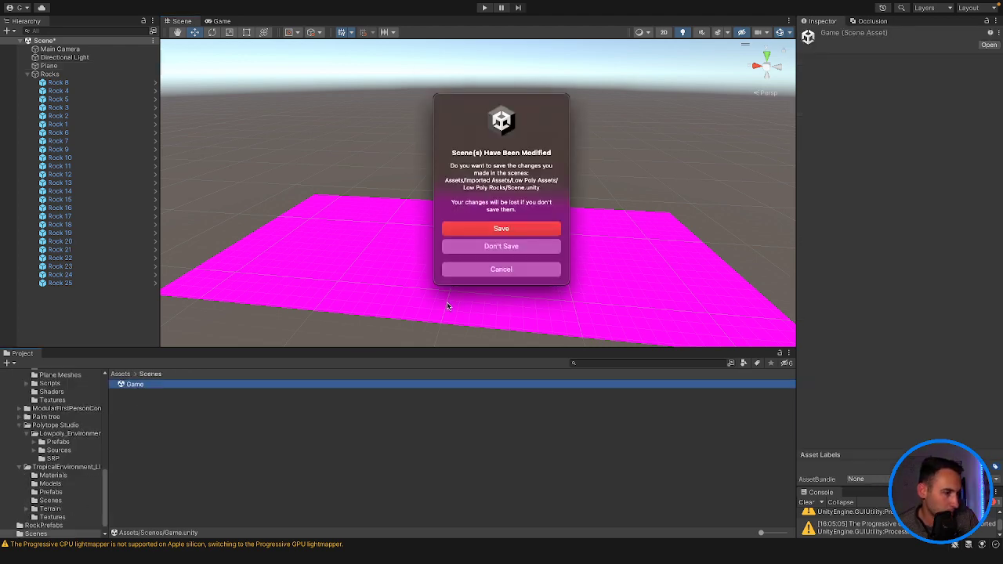
{"action": "left_click", "coordinate": [476, 228]}
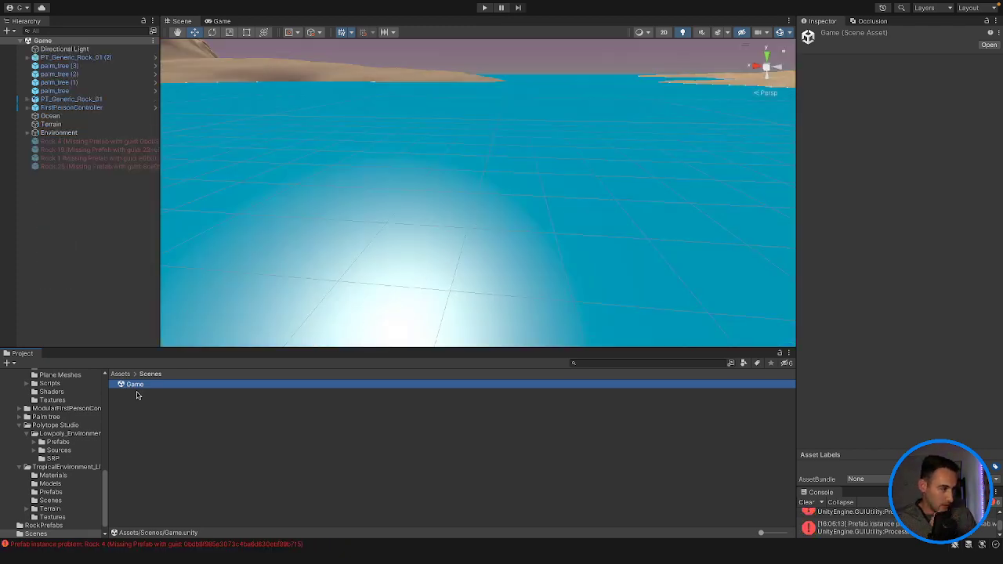
Show the contents of the RockPrefabs folder as large thumbnails and inspect the Rock 7 prefab.
{"action": "scroll", "coordinate": [86, 386], "scroll_direction": "up", "scroll_amount": 10}
{"action": "left_click", "coordinate": [55, 389]}
{"action": "left_click", "coordinate": [158, 403]}
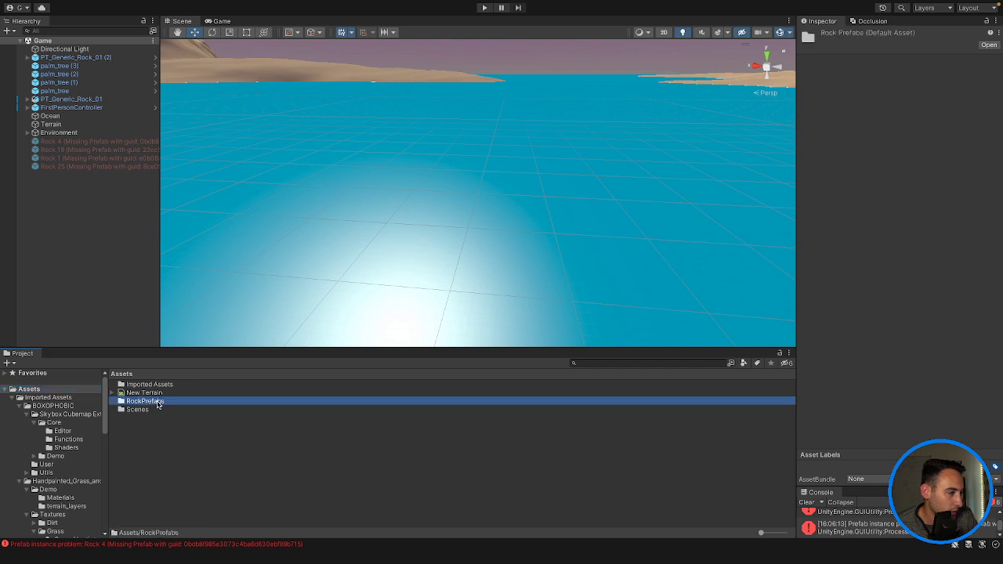
{"action": "double_click", "coordinate": [158, 402]}
{"action": "left_click_drag", "start_coordinate": [773, 534], "coordinate": [784, 533]}
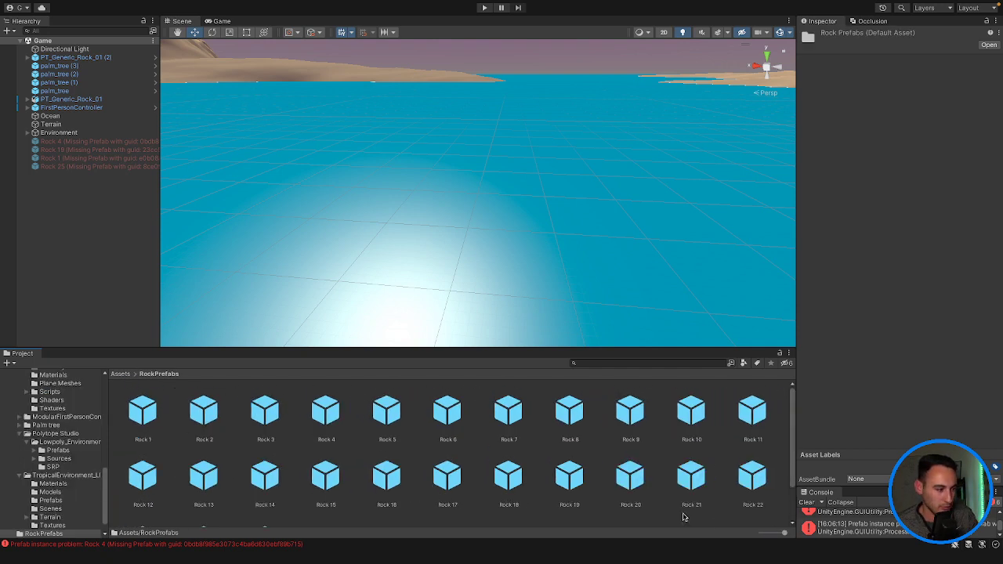
{"action": "left_click", "coordinate": [514, 418]}
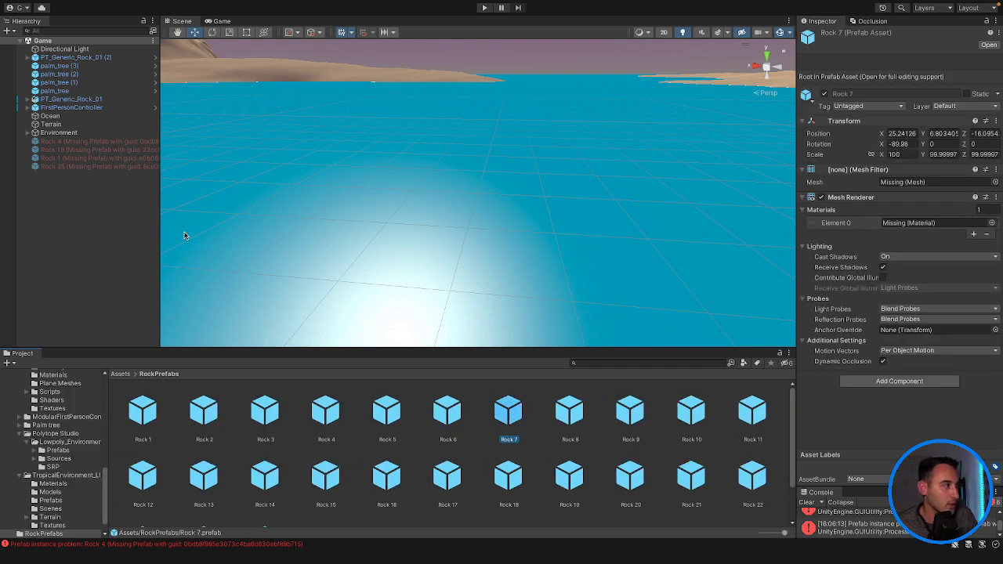
Delete the missing-prefab objects Rock 4, Rock 19, Rock 1 and Rock 25 from the Game scene.
{"action": "left_click", "coordinate": [83, 141]}
{"action": "left_click", "coordinate": [80, 165], "text": "shift"}
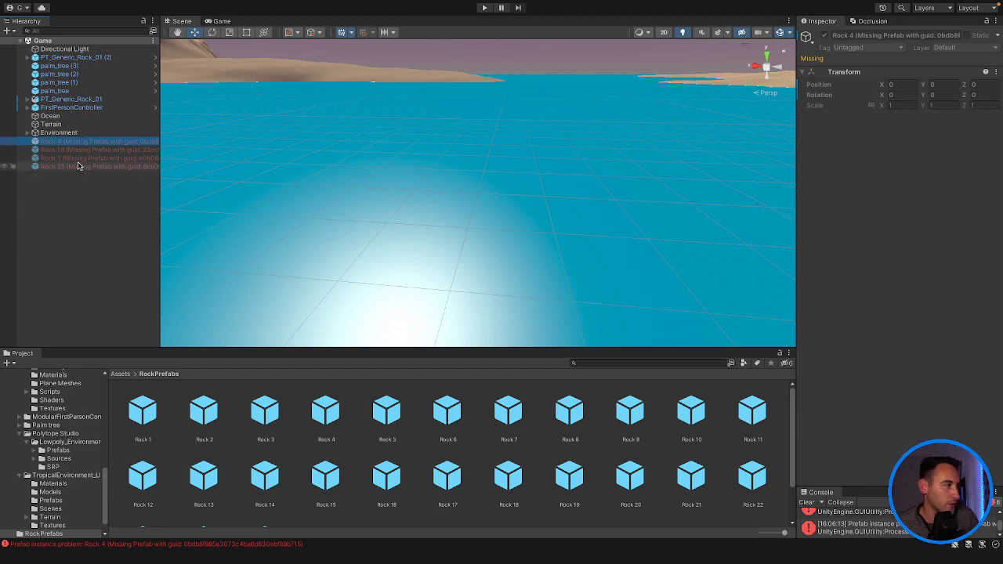
{"action": "right_click", "coordinate": [82, 160]}
{"action": "left_click", "coordinate": [123, 240]}
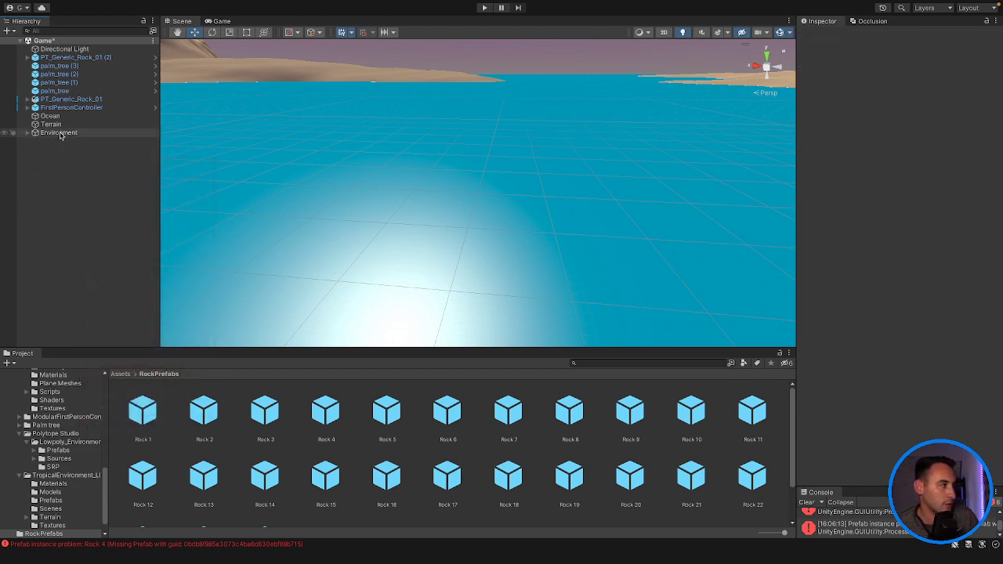
Place the Rock 7 prefab on the beach near the FirstPersonController, try shifting it, and undo the shift.
{"action": "double_click", "coordinate": [69, 107]}
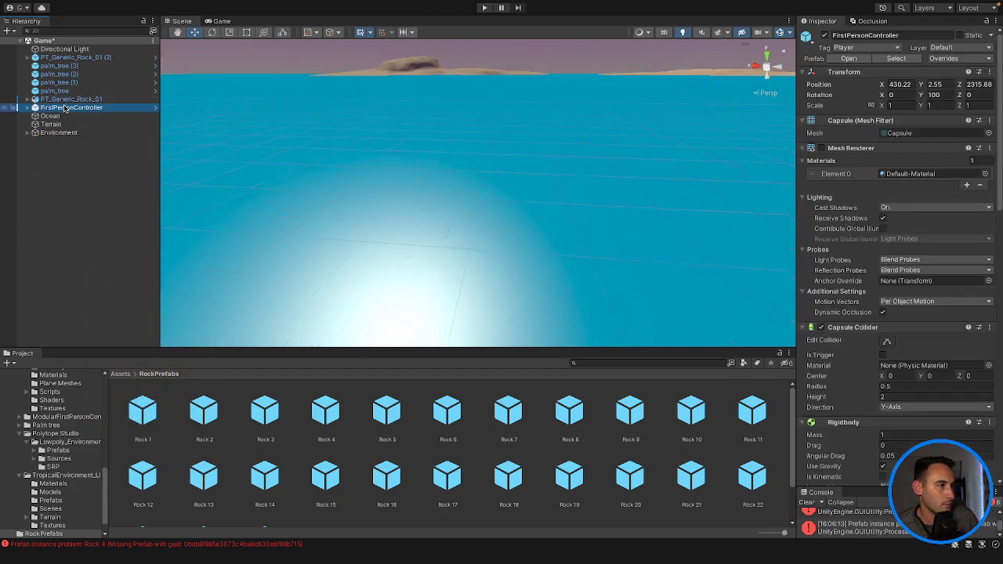
{"action": "left_click_drag", "start_coordinate": [511, 409], "coordinate": [505, 261]}
{"action": "left_click_drag", "start_coordinate": [506, 225], "coordinate": [510, 167]}
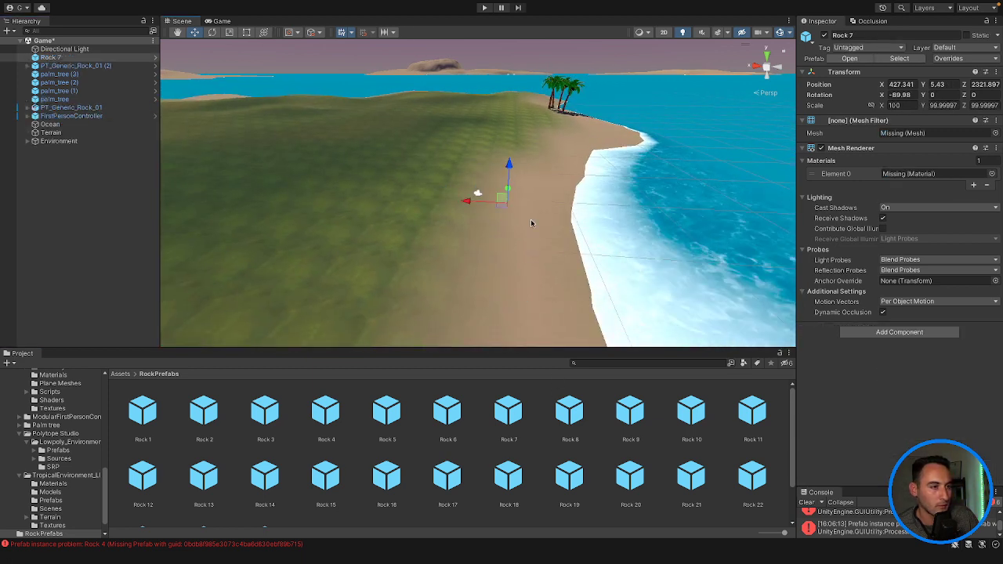
{"action": "key", "text": "ctrl+z"}
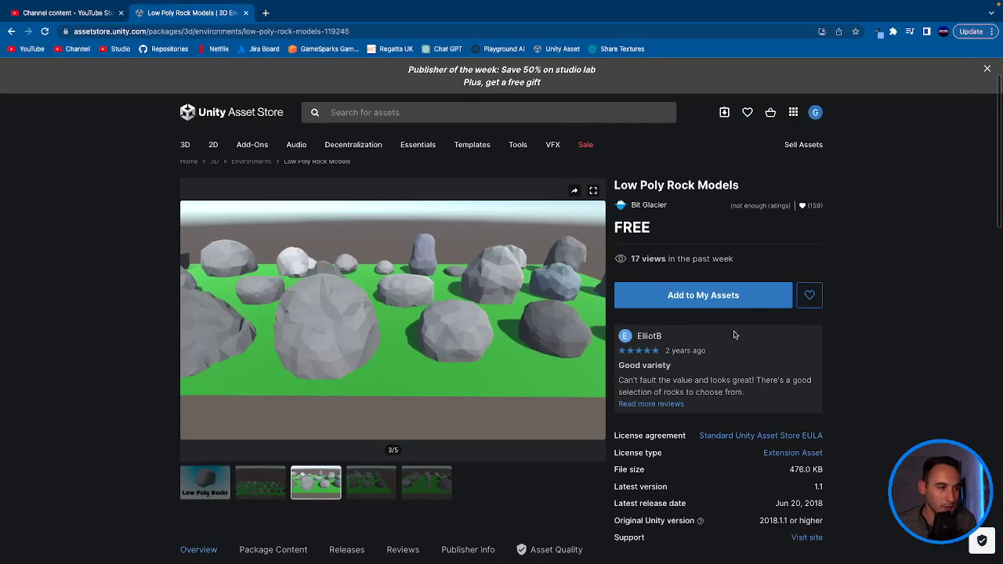
Go to Low Poly Rock Models on the Unity Asset Store and import all of the package's files through the Package Manager.
{"action": "left_click", "coordinate": [703, 293]}
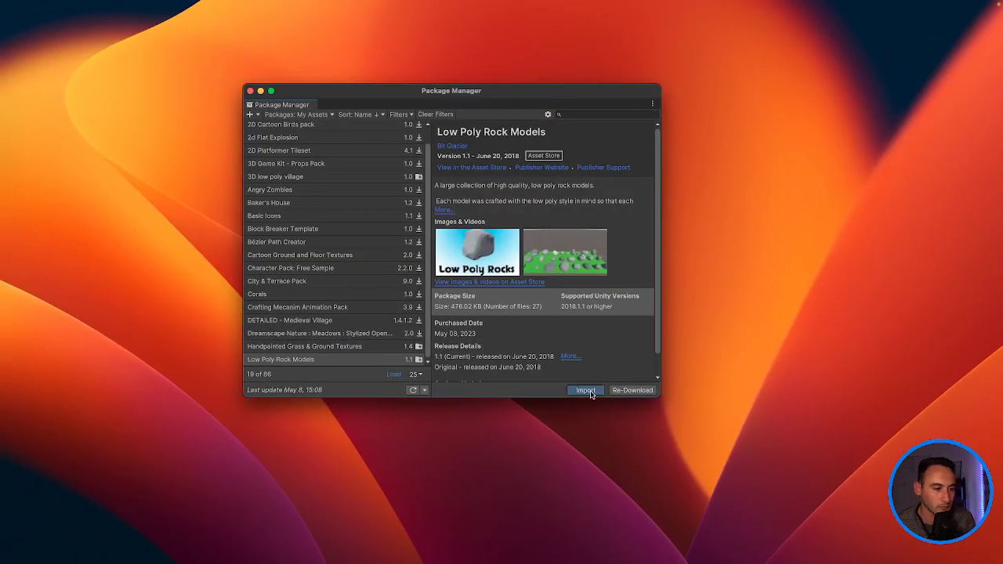
{"action": "left_click", "coordinate": [586, 390]}
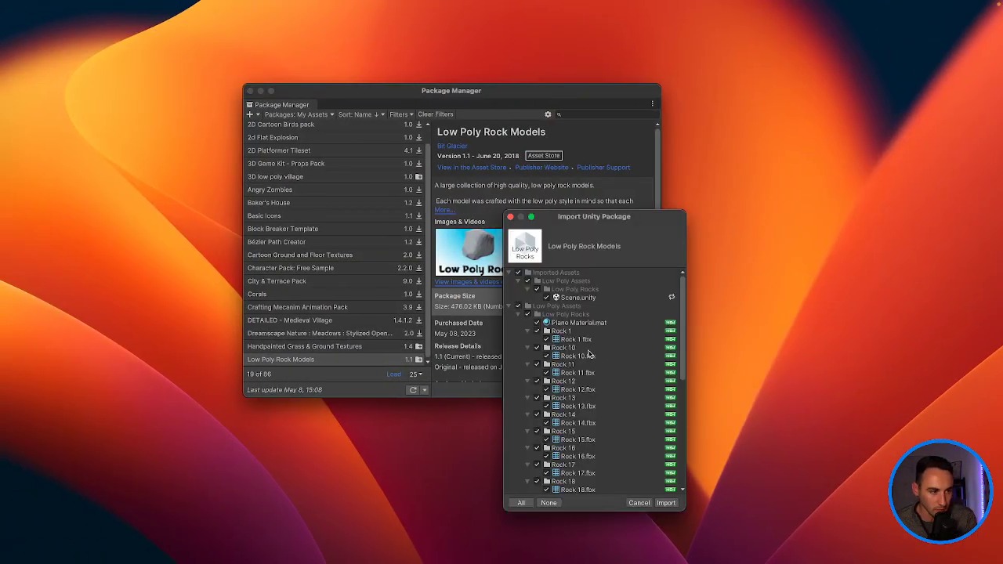
{"action": "left_click", "coordinate": [664, 503]}
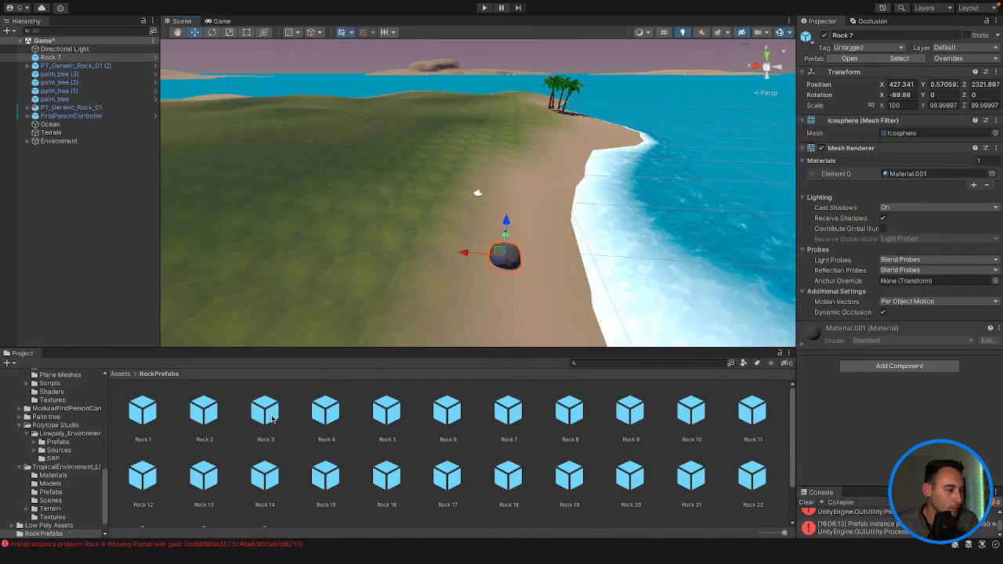
Check the Rock 7 instance on the beach and delete it from the Game scene.
{"action": "left_click", "coordinate": [266, 418]}
{"action": "left_click", "coordinate": [400, 288]}
{"action": "left_click", "coordinate": [519, 257]}
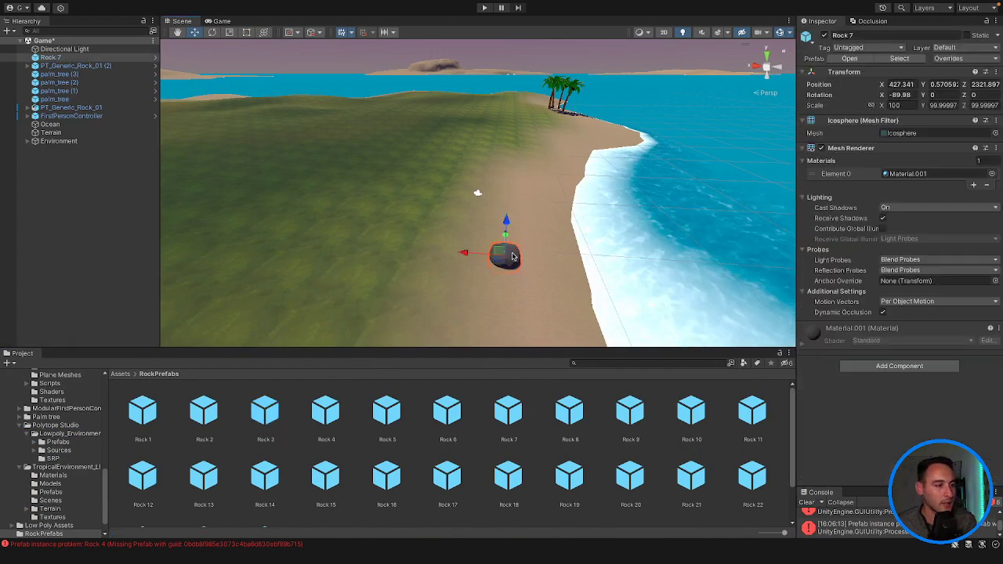
{"action": "right_click", "coordinate": [88, 59]}
{"action": "left_click", "coordinate": [104, 140]}
Survey the island from above and examine the shoreline around its pointed sandy tip.
{"action": "right_click_drag", "start_coordinate": [453, 157], "coordinate": [490, 180]}
{"action": "scroll", "coordinate": [438, 151], "scroll_direction": "down", "scroll_amount": 5}
{"action": "scroll", "coordinate": [438, 151], "scroll_direction": "up", "scroll_amount": 7}
{"action": "scroll", "coordinate": [390, 302], "scroll_direction": "down", "scroll_amount": 10}
{"action": "scroll", "coordinate": [450, 204], "scroll_direction": "up", "scroll_amount": 4}
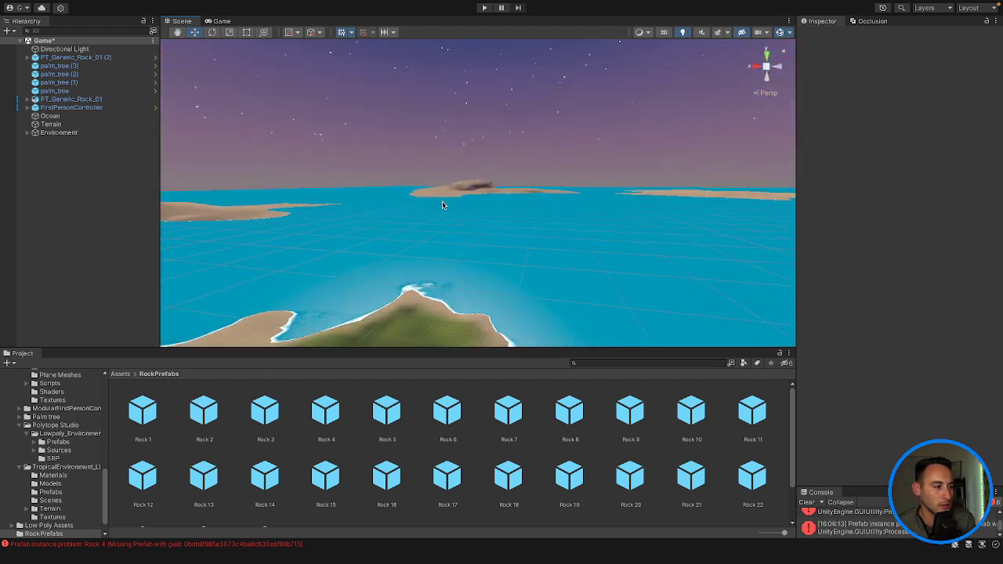
{"action": "right_click_drag", "start_coordinate": [435, 248], "coordinate": [428, 286]}
{"action": "scroll", "coordinate": [517, 258], "scroll_direction": "up", "scroll_amount": 4}
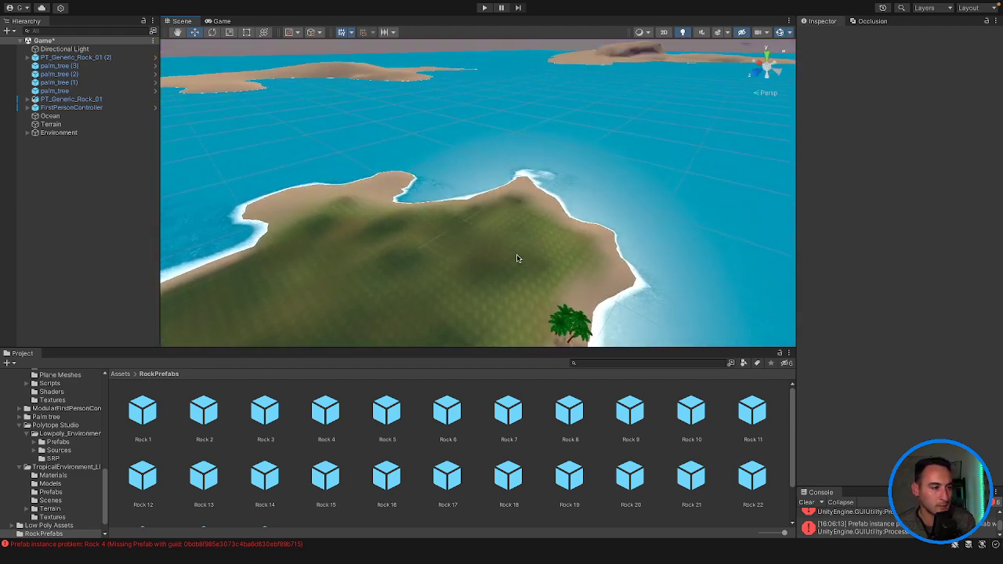
{"action": "scroll", "coordinate": [517, 258], "scroll_direction": "up", "scroll_amount": 5}
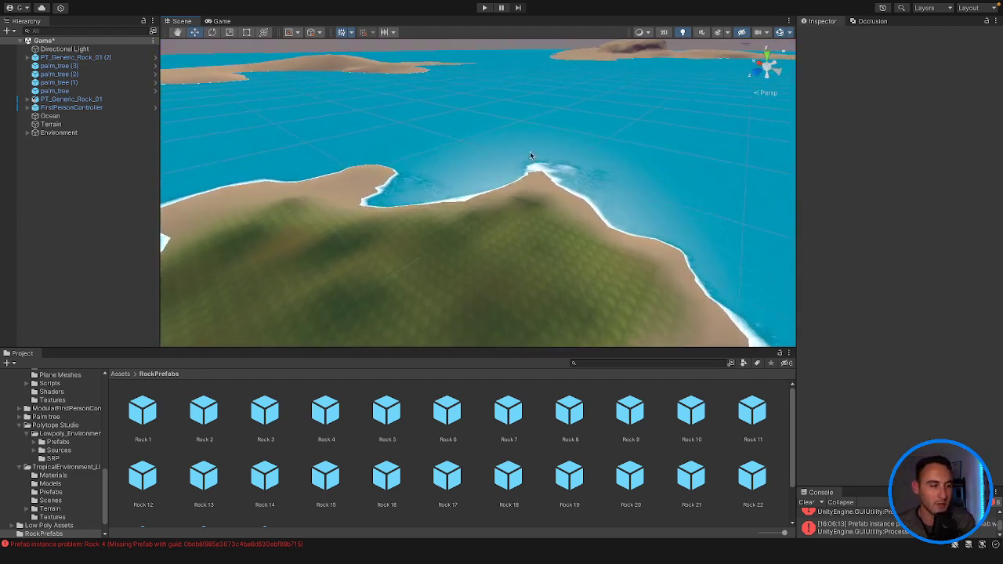
{"action": "key", "text": "d"}
{"action": "right_click_drag", "start_coordinate": [571, 188], "coordinate": [625, 117]}
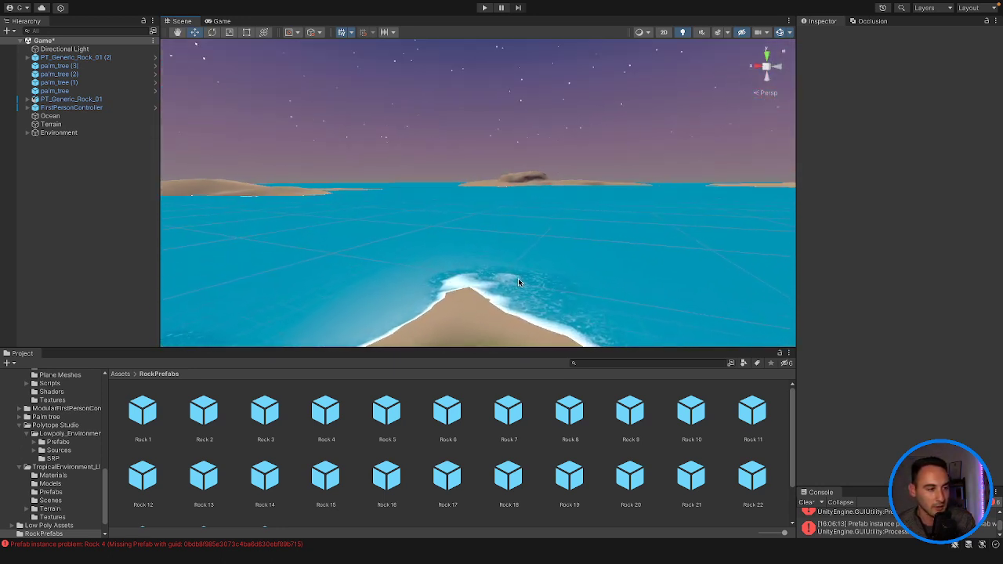
Place the Rock 4, Rock 2, Rock 1, Rock 8, Rock 9 and Rock 18 prefabs on the island's pointed sandy tip.
{"action": "right_click_drag", "start_coordinate": [507, 260], "coordinate": [482, 329]}
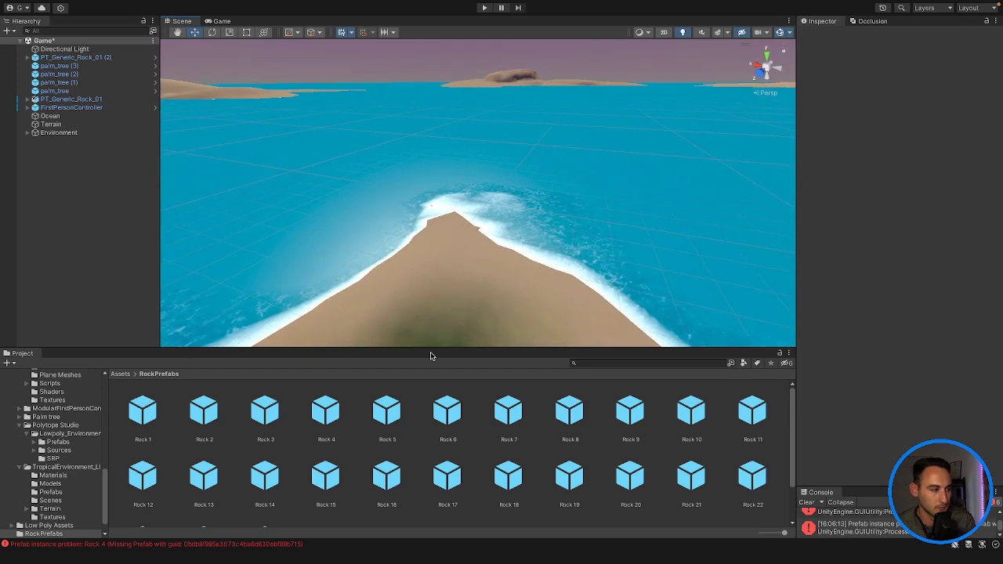
{"action": "left_click_drag", "start_coordinate": [325, 423], "coordinate": [454, 210]}
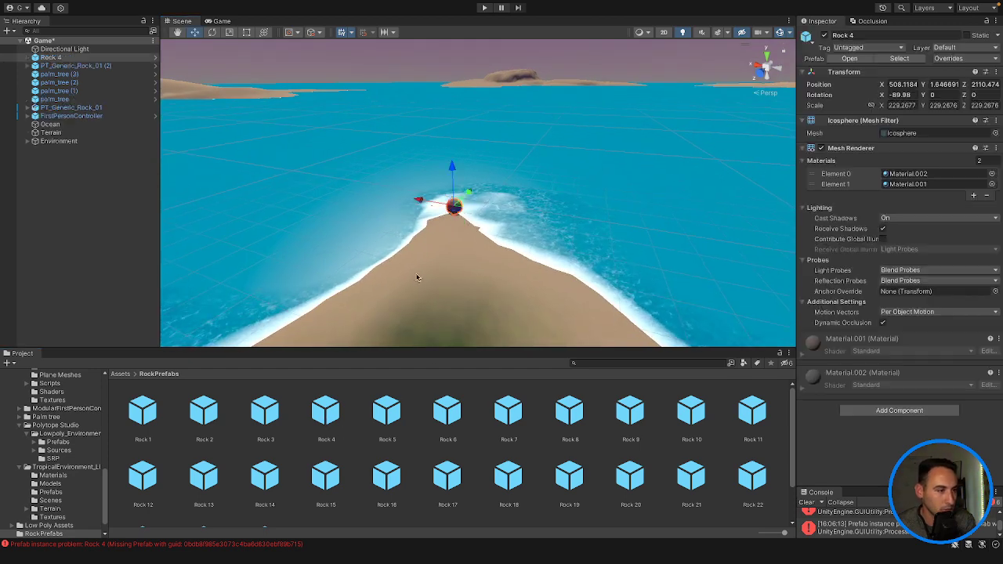
{"action": "left_click_drag", "start_coordinate": [203, 412], "coordinate": [449, 215]}
{"action": "left_click_drag", "start_coordinate": [143, 411], "coordinate": [456, 213]}
{"action": "left_click_drag", "start_coordinate": [569, 409], "coordinate": [453, 227]}
{"action": "left_click_drag", "start_coordinate": [630, 411], "coordinate": [435, 217]}
{"action": "left_click_drag", "start_coordinate": [508, 477], "coordinate": [387, 280]}
Reposition two of the newly placed rocks at the tip, lowering them toward the sand.
{"action": "scroll", "coordinate": [457, 237], "scroll_direction": "up", "scroll_amount": 2}
{"action": "scroll", "coordinate": [454, 238], "scroll_direction": "up", "scroll_amount": 5}
{"action": "left_click", "coordinate": [450, 201]}
{"action": "left_click_drag", "start_coordinate": [447, 163], "coordinate": [445, 180]}
{"action": "left_click", "coordinate": [522, 195]}
{"action": "left_click_drag", "start_coordinate": [514, 166], "coordinate": [487, 186]}
{"action": "left_click", "coordinate": [484, 209]}
Add another Rock 9 at about Y -0.26 and a Rock 20 at about Y -0.16 to the waterline side of the cluster.
{"action": "left_click_drag", "start_coordinate": [643, 434], "coordinate": [547, 290]}
{"action": "left_click_drag", "start_coordinate": [504, 249], "coordinate": [537, 251]}
{"action": "left_click_drag", "start_coordinate": [509, 211], "coordinate": [514, 209]}
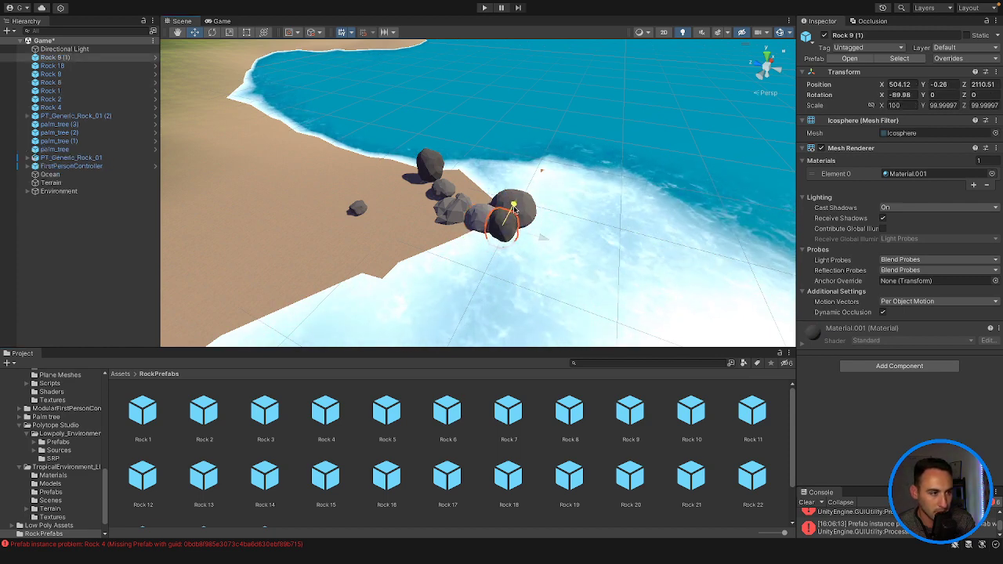
{"action": "left_click_drag", "start_coordinate": [629, 475], "coordinate": [498, 172]}
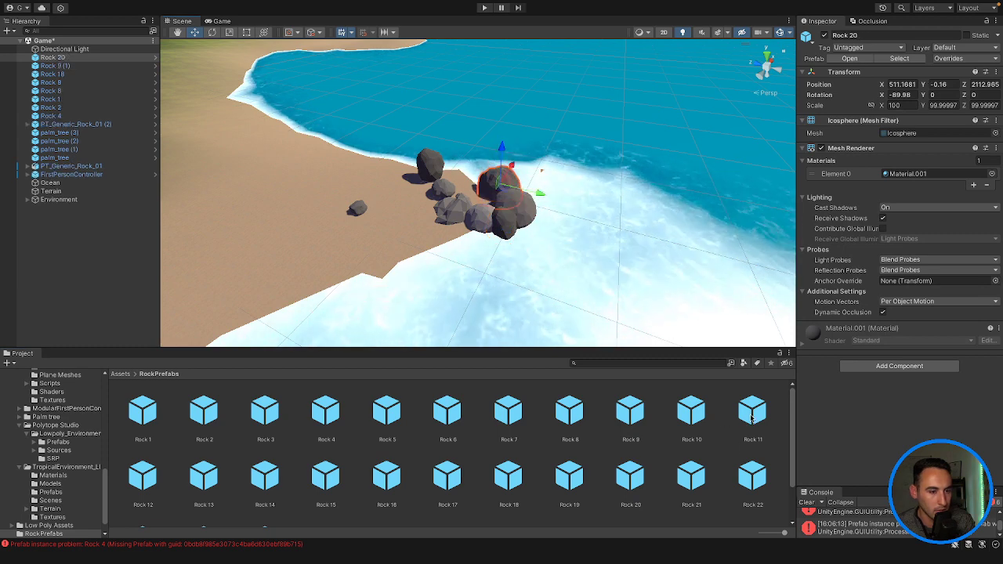
{"action": "left_click_drag", "start_coordinate": [521, 202], "coordinate": [522, 201]}
Add Rock 11, Rock 22, Rock 15 and Rock 13 around the edges of the cluster and shift them into place.
{"action": "left_click_drag", "start_coordinate": [752, 479], "coordinate": [574, 266]}
{"action": "left_click_drag", "start_coordinate": [541, 212], "coordinate": [542, 214]}
{"action": "right_click_drag", "start_coordinate": [603, 266], "coordinate": [570, 276]}
{"action": "right_click_drag", "start_coordinate": [486, 277], "coordinate": [419, 274]}
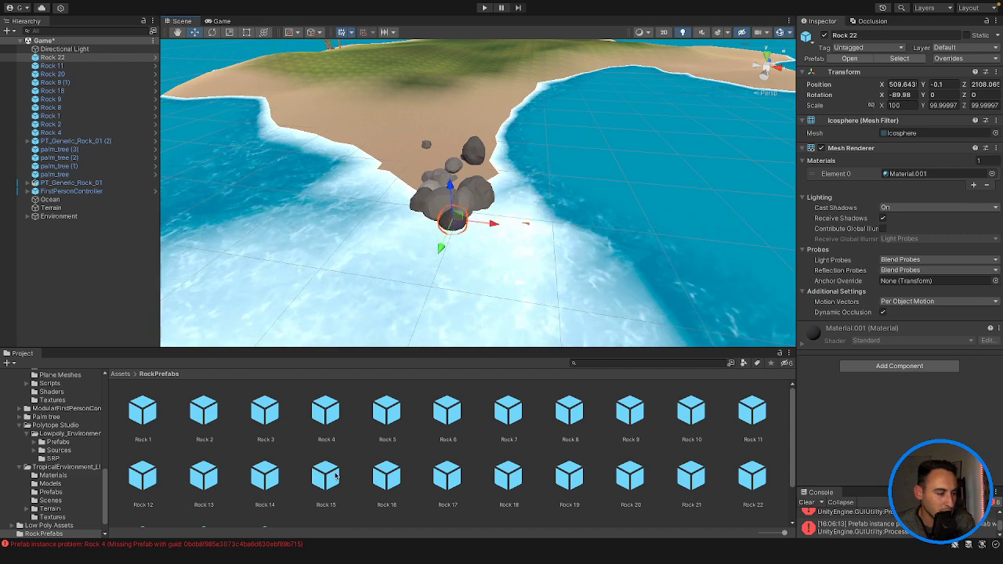
{"action": "left_click_drag", "start_coordinate": [501, 192], "coordinate": [501, 179]}
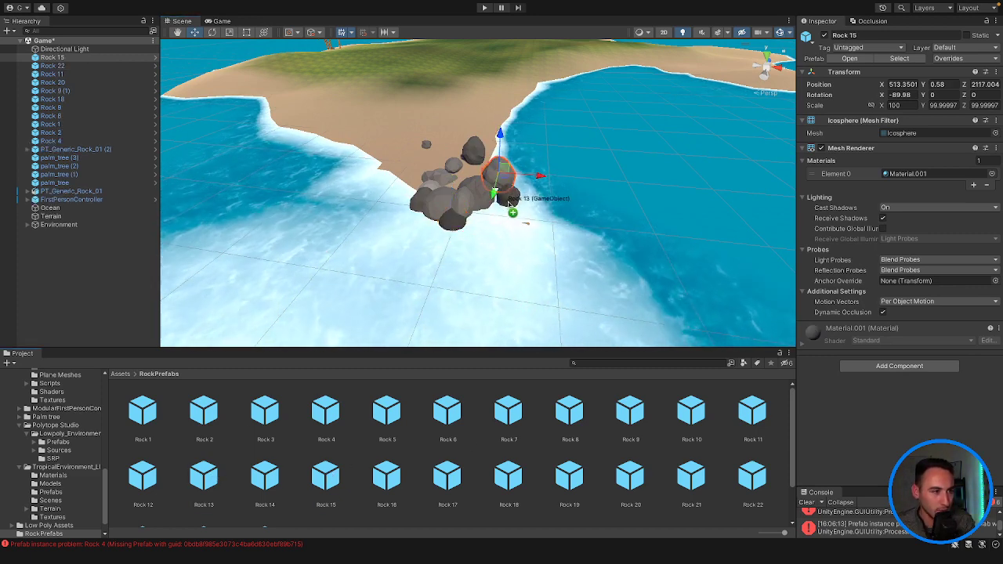
{"action": "left_click_drag", "start_coordinate": [488, 189], "coordinate": [508, 177]}
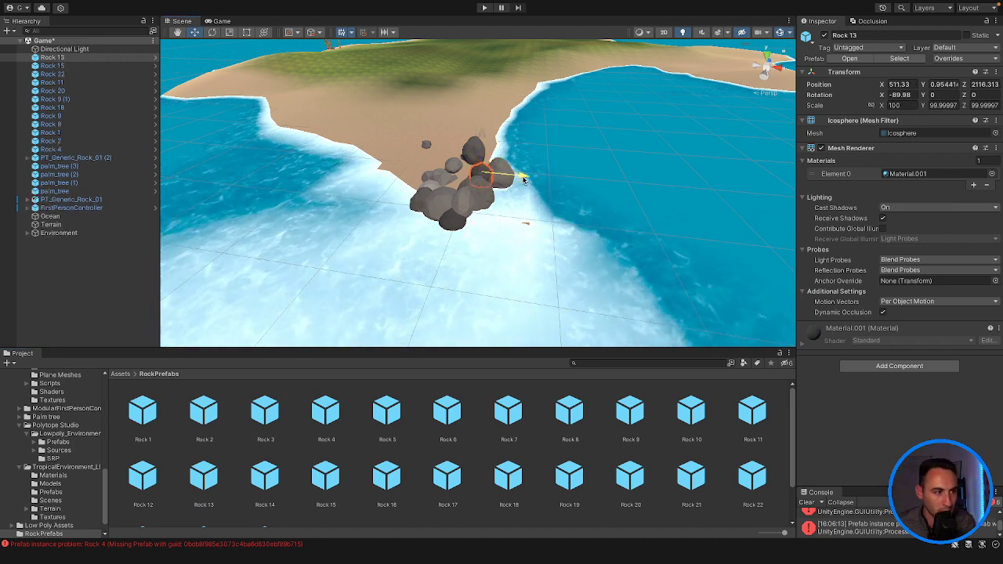
{"action": "left_click_drag", "start_coordinate": [457, 194], "coordinate": [495, 190]}
Extend the rock pile at the tip with more instances of Rock 22, Rock 14, Rock 17, Rock 19 and Rock 20.
{"action": "left_click_drag", "start_coordinate": [752, 477], "coordinate": [408, 190]}
{"action": "left_click_drag", "start_coordinate": [265, 476], "coordinate": [427, 172]}
{"action": "left_click_drag", "start_coordinate": [447, 470], "coordinate": [439, 212]}
{"action": "left_click_drag", "start_coordinate": [570, 476], "coordinate": [484, 223]}
{"action": "left_click_drag", "start_coordinate": [631, 476], "coordinate": [513, 243]}
Fill the water-facing side of the pile with Rock 3, Rock 1, Rock 25, Rock 24 and Rock 23.
{"action": "right_click_drag", "start_coordinate": [587, 269], "coordinate": [433, 270]}
{"action": "left_click", "coordinate": [433, 270]}
{"action": "left_click_drag", "start_coordinate": [268, 408], "coordinate": [370, 241]}
{"action": "left_click_drag", "start_coordinate": [147, 408], "coordinate": [366, 229]}
{"action": "scroll", "coordinate": [526, 461], "scroll_direction": "down", "scroll_amount": 1}
{"action": "left_click_drag", "start_coordinate": [264, 491], "coordinate": [405, 222]}
{"action": "left_click_drag", "start_coordinate": [204, 494], "coordinate": [421, 226]}
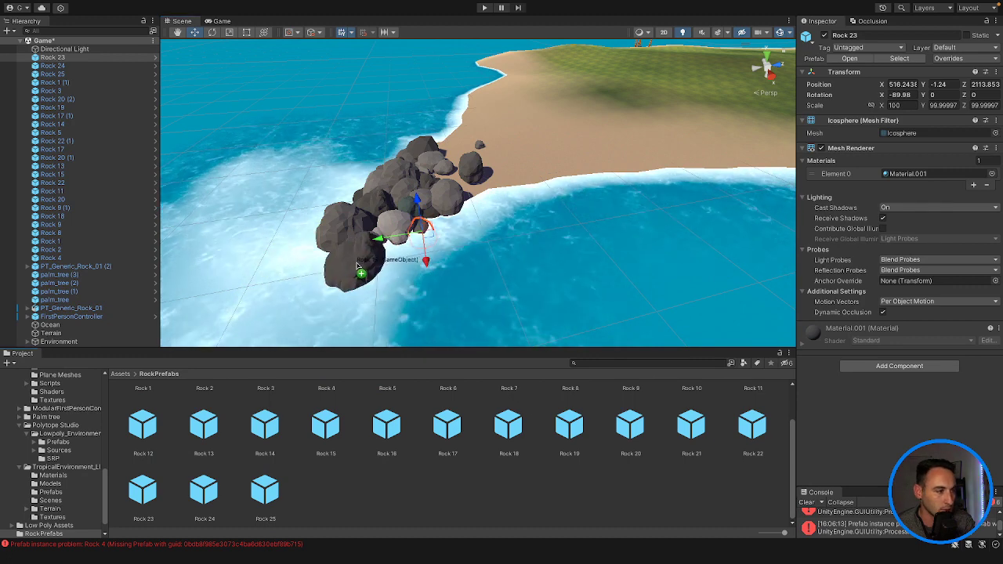
Place Rock 19, Rock 20 and Rock 22 in the surf off the pile, sunk to about Y -1.75, -2.65 and -1.28.
{"action": "left_click_drag", "start_coordinate": [357, 266], "coordinate": [367, 262]}
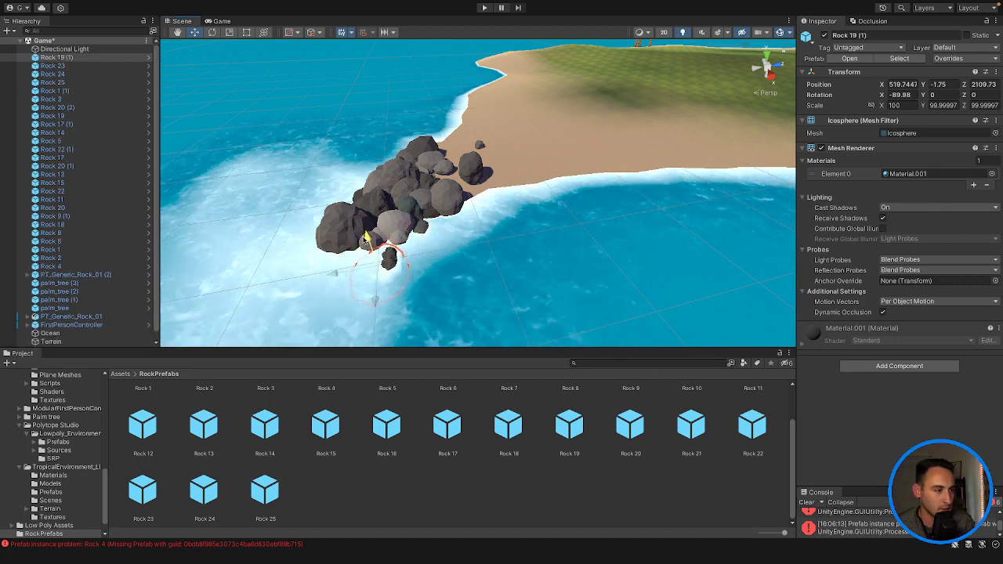
{"action": "left_click_drag", "start_coordinate": [630, 425], "coordinate": [508, 373]}
{"action": "left_click_drag", "start_coordinate": [332, 274], "coordinate": [324, 261]}
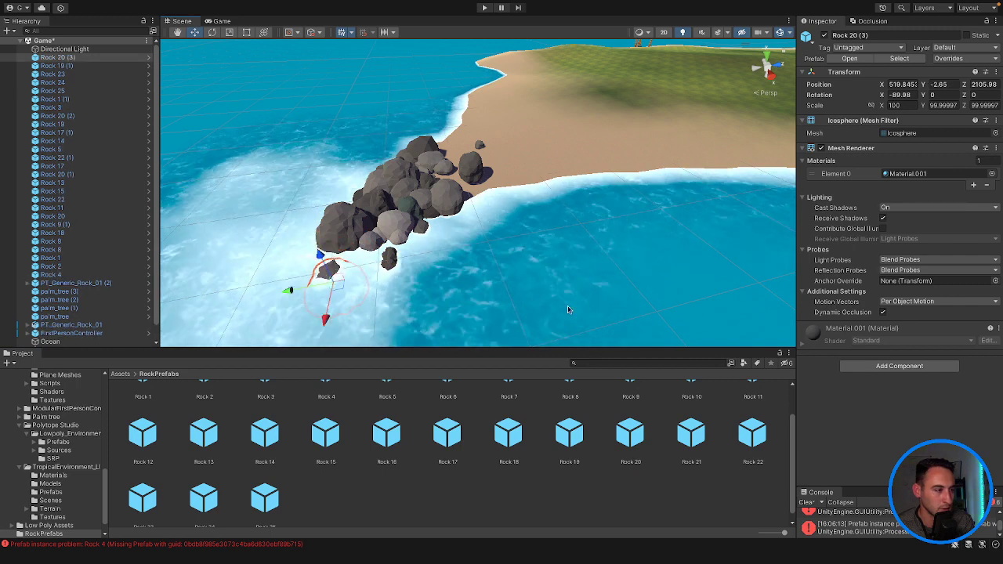
{"action": "left_click_drag", "start_coordinate": [360, 302], "coordinate": [357, 292]}
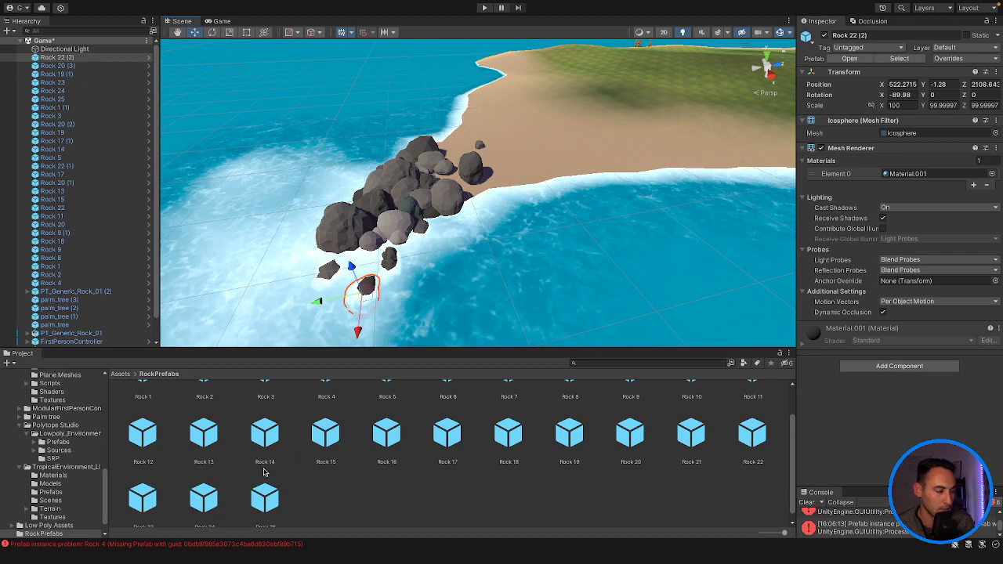
Add Rock 6 at about Y -1.19 and a Rock 11 along the pile's water edge toward the beach.
{"action": "scroll", "coordinate": [306, 442], "scroll_direction": "up", "scroll_amount": 2}
{"action": "left_click_drag", "start_coordinate": [444, 415], "coordinate": [445, 290]}
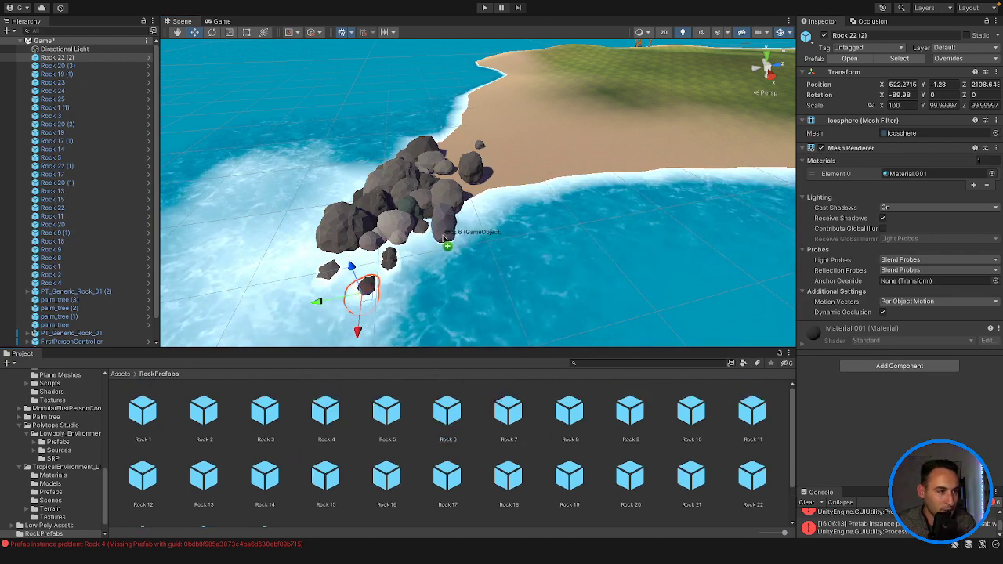
{"action": "left_click_drag", "start_coordinate": [444, 236], "coordinate": [436, 216]}
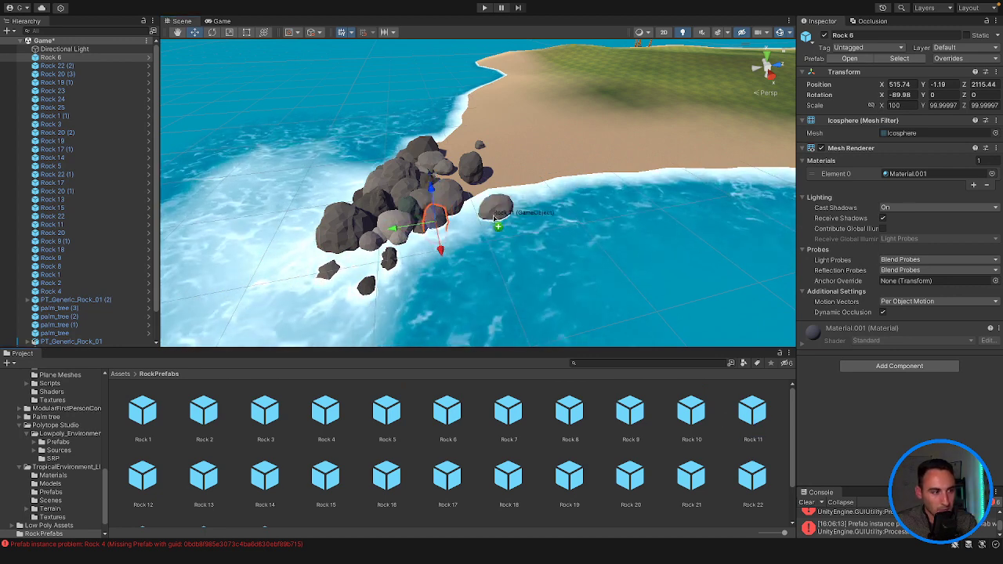
{"action": "left_click", "coordinate": [519, 178]}
Place a Rock 22 and a Rock 20 where the pile meets the beach, lowering Rock 20 to about Y -1.04.
{"action": "right_click_drag", "start_coordinate": [553, 188], "coordinate": [435, 197]}
{"action": "key", "text": "d"}
{"action": "left_click_drag", "start_coordinate": [751, 478], "coordinate": [560, 216]}
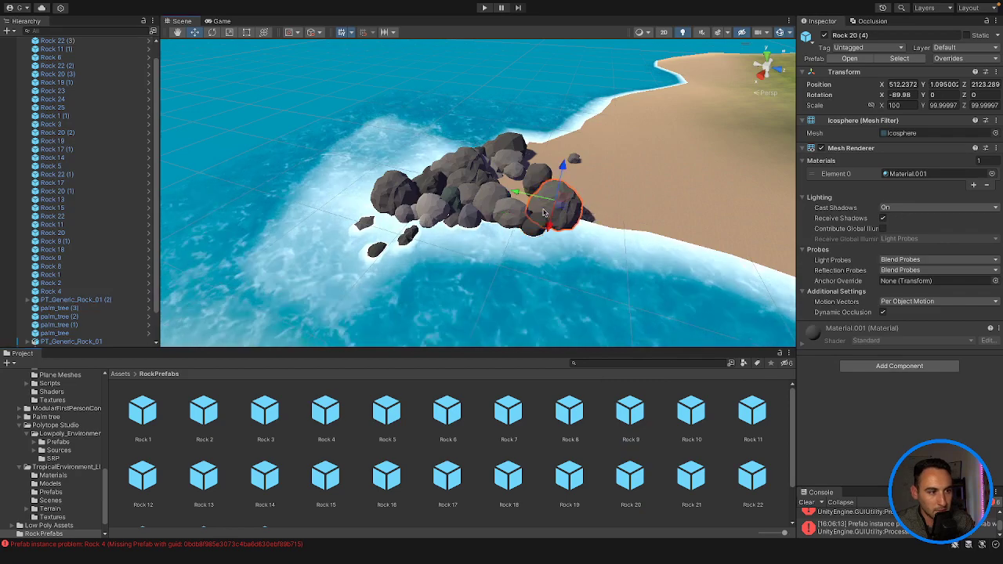
{"action": "left_click_drag", "start_coordinate": [564, 166], "coordinate": [559, 186]}
Fill the gap beside the large beach-end rock with Rock 9 at about Y -0.78 and Rock 10 at about Y -0.67.
{"action": "key", "text": "d"}
{"action": "right_click_drag", "start_coordinate": [689, 266], "coordinate": [572, 293]}
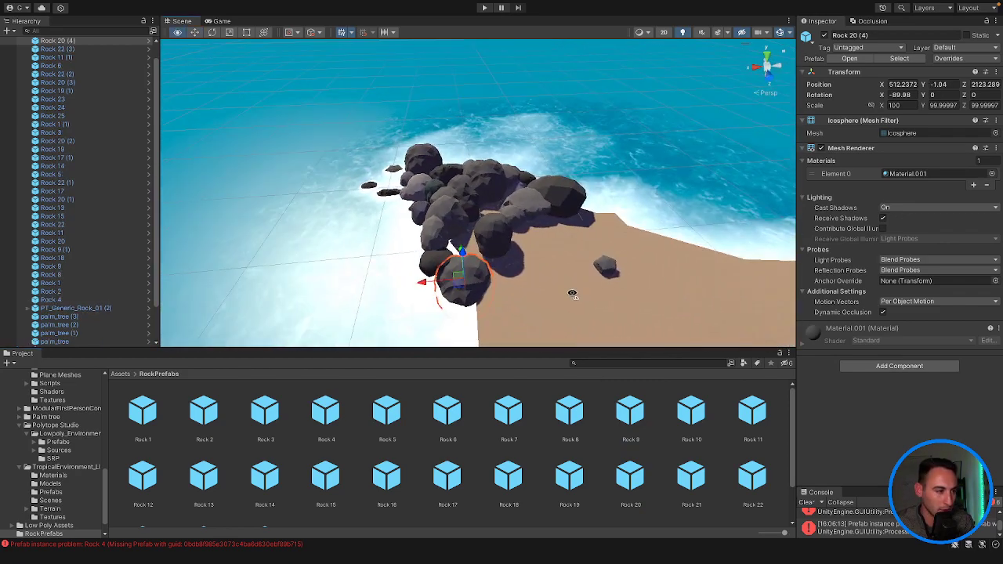
{"action": "left_click_drag", "start_coordinate": [585, 424], "coordinate": [429, 270]}
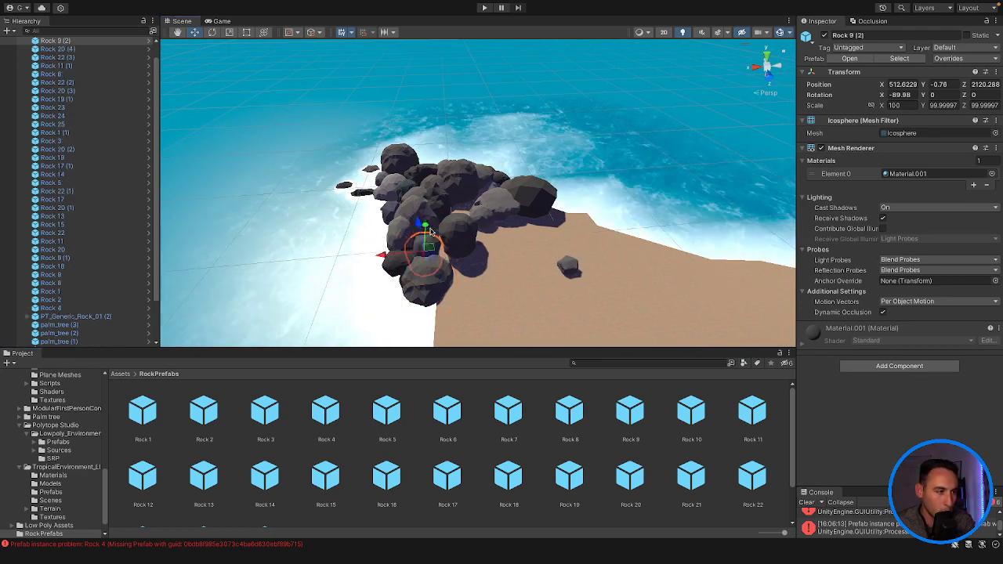
{"action": "left_click_drag", "start_coordinate": [689, 394], "coordinate": [426, 245]}
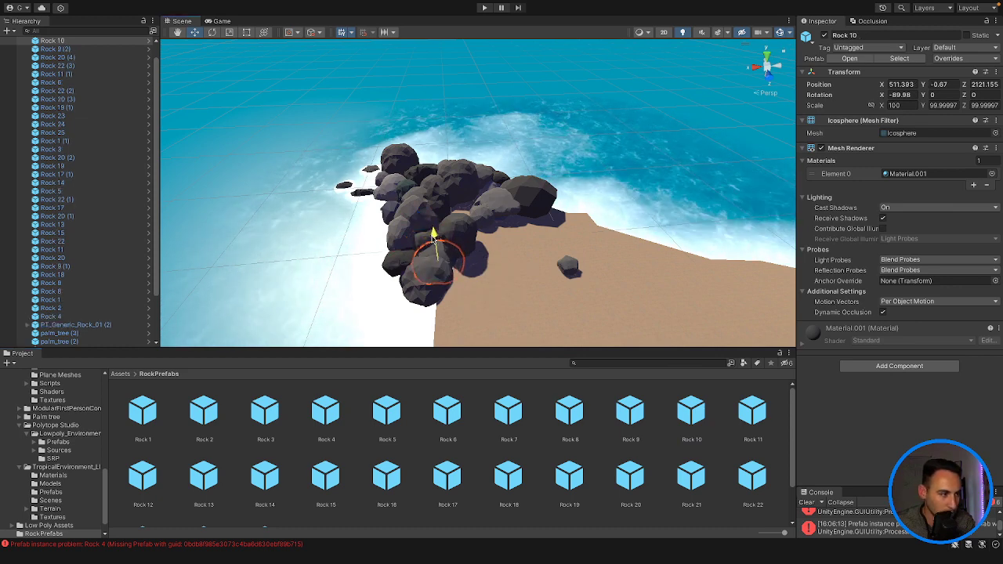
{"action": "left_click", "coordinate": [657, 232]}
Place another Rock 9 on the open sand behind the pile and lower the neighbouring Rock 18 to about Y 0.52.
{"action": "right_click_drag", "start_coordinate": [656, 234], "coordinate": [543, 278]}
{"action": "key", "text": "d"}
{"action": "left_click_drag", "start_coordinate": [630, 411], "coordinate": [497, 282]}
{"action": "left_click", "coordinate": [449, 312]}
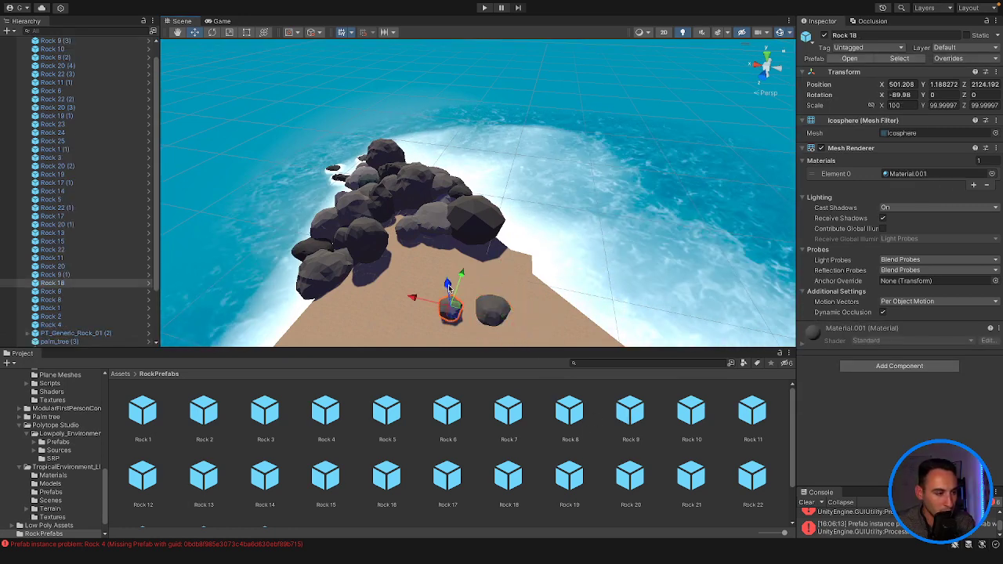
Place Rock 14 and Rock 11 farther up the sand and lower Rock 11 to about Y 1.88.
{"action": "scroll", "coordinate": [595, 328], "scroll_direction": "down", "scroll_amount": 6}
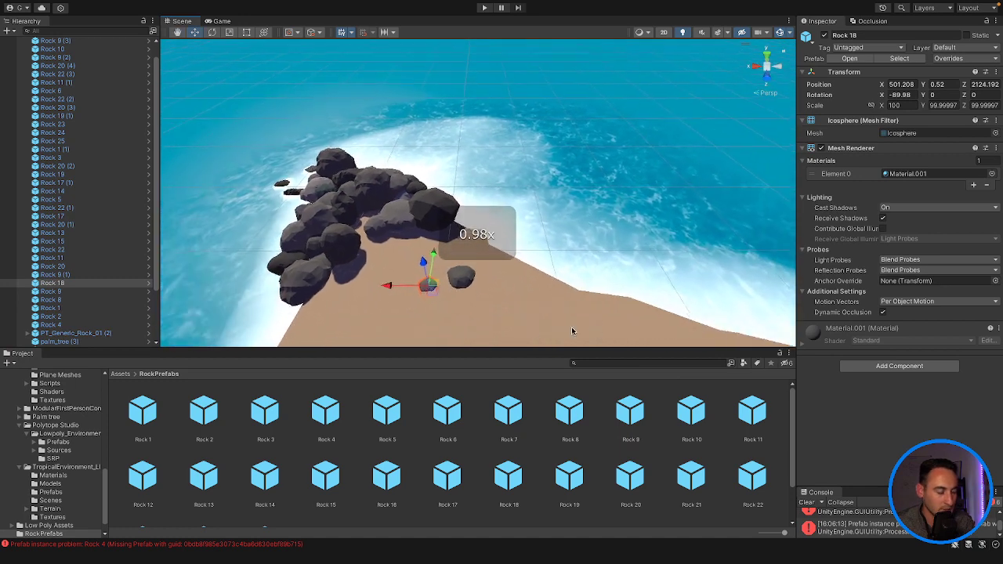
{"action": "left_click_drag", "start_coordinate": [416, 278], "coordinate": [467, 273]}
{"action": "left_click_drag", "start_coordinate": [745, 417], "coordinate": [476, 276]}
{"action": "scroll", "coordinate": [530, 312], "scroll_direction": "up", "scroll_amount": 4}
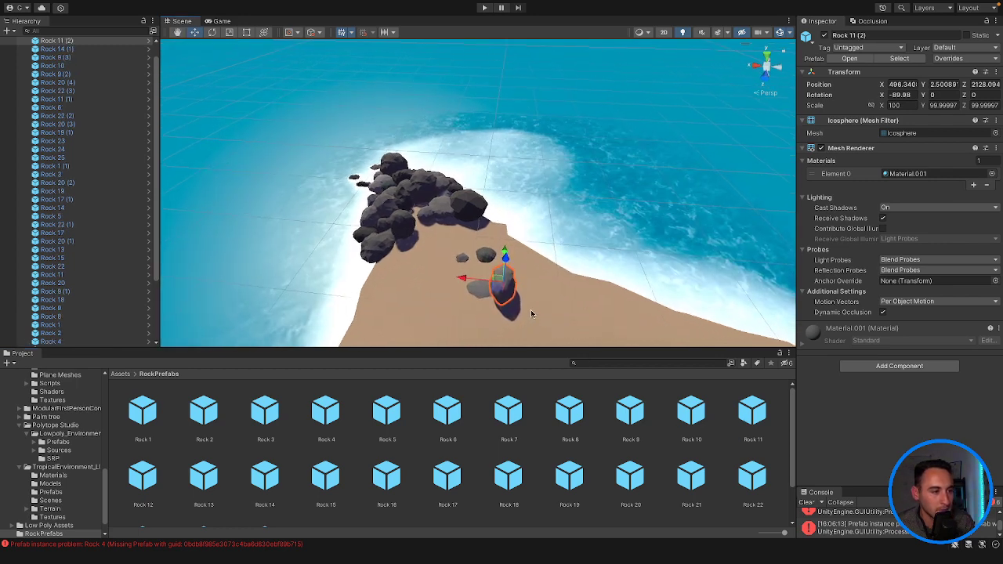
{"action": "scroll", "coordinate": [520, 312], "scroll_direction": "up", "scroll_amount": 5}
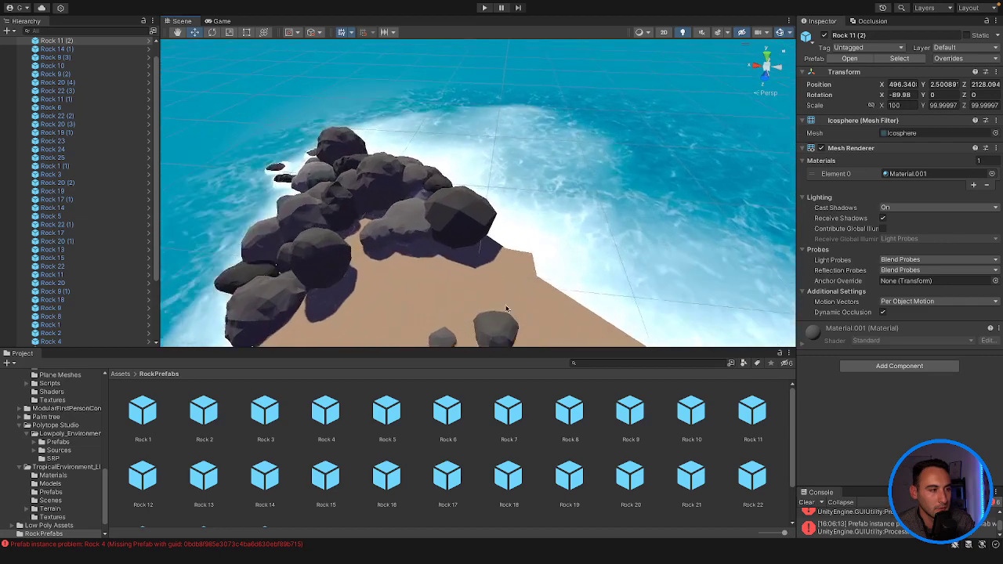
{"action": "scroll", "coordinate": [492, 302], "scroll_direction": "down", "scroll_amount": 3}
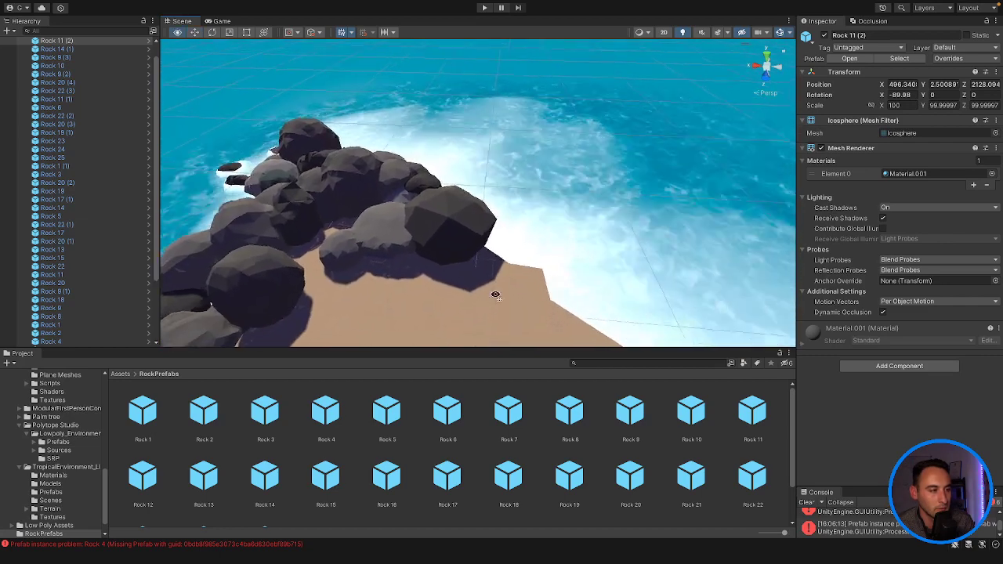
{"action": "right_click_drag", "start_coordinate": [485, 293], "coordinate": [821, 358]}
{"action": "scroll", "coordinate": [671, 299], "scroll_direction": "down", "scroll_amount": 4}
{"action": "left_click_drag", "start_coordinate": [670, 300], "coordinate": [554, 242], "text": "alt"}
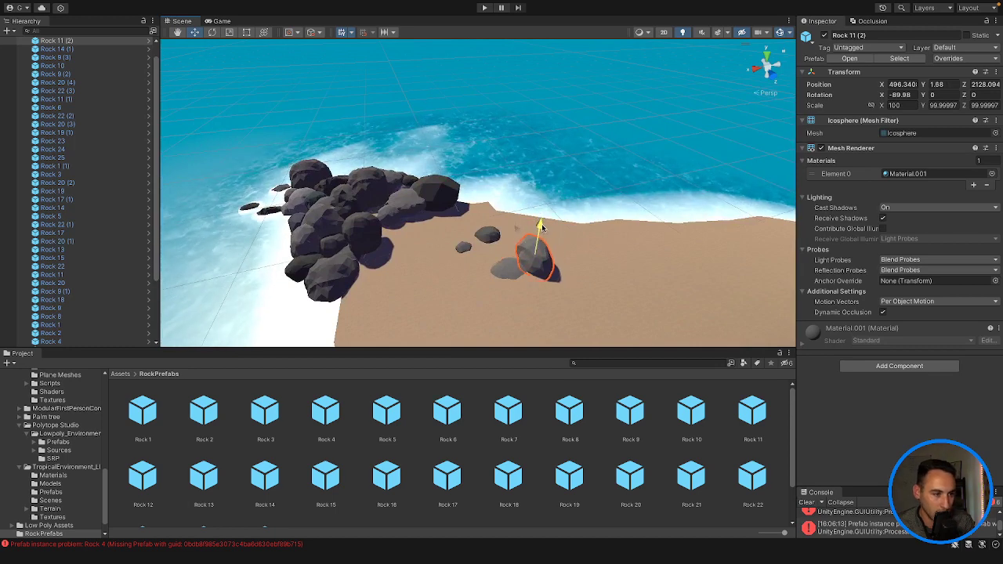
Place a Rock 24 on the sand, move it to the waterline beyond the pile, and sink it to about Y -0.4.
{"action": "scroll", "coordinate": [275, 488], "scroll_direction": "down", "scroll_amount": 1}
{"action": "left_click_drag", "start_coordinate": [207, 494], "coordinate": [403, 304]}
{"action": "right_click_drag", "start_coordinate": [462, 299], "coordinate": [337, 350]}
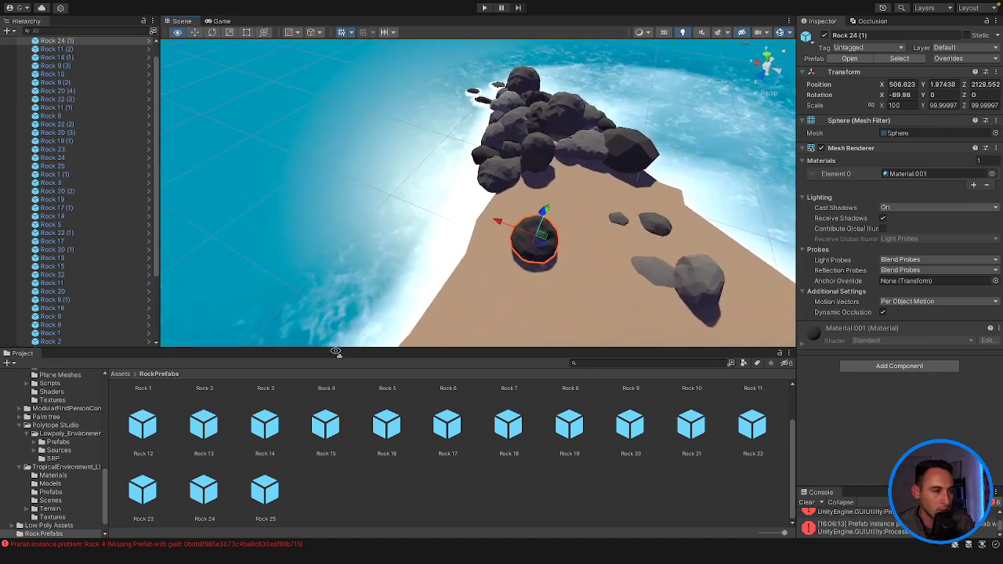
{"action": "left_click", "coordinate": [539, 235]}
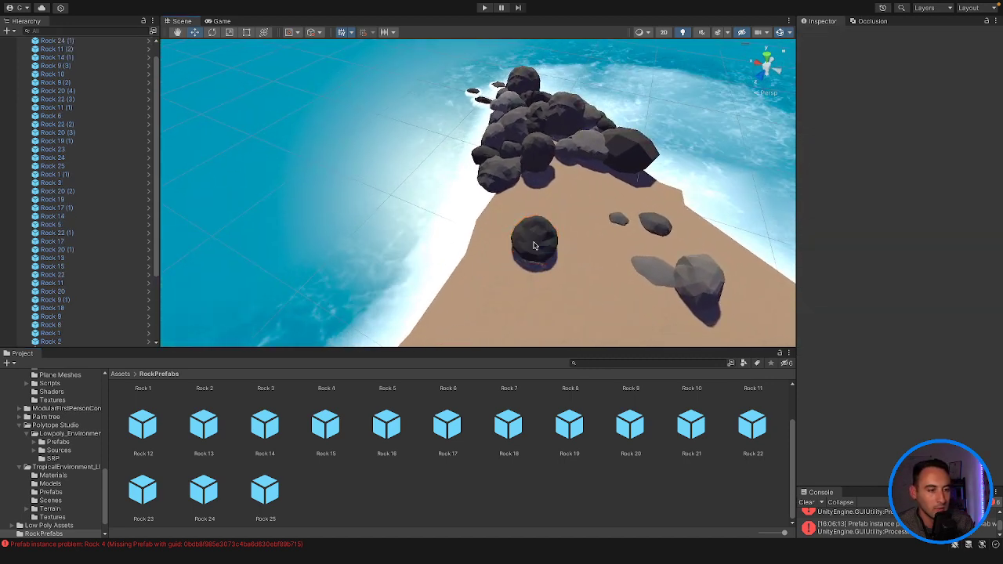
{"action": "left_click_drag", "start_coordinate": [495, 226], "coordinate": [703, 175]}
{"action": "left_click_drag", "start_coordinate": [724, 134], "coordinate": [714, 151]}
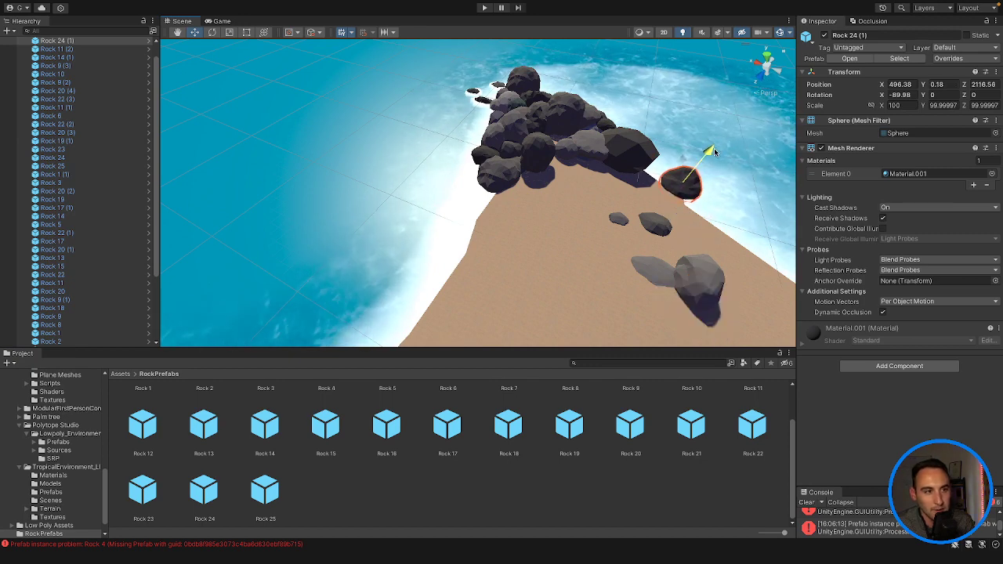
{"action": "right_click_drag", "start_coordinate": [722, 205], "coordinate": [761, 196]}
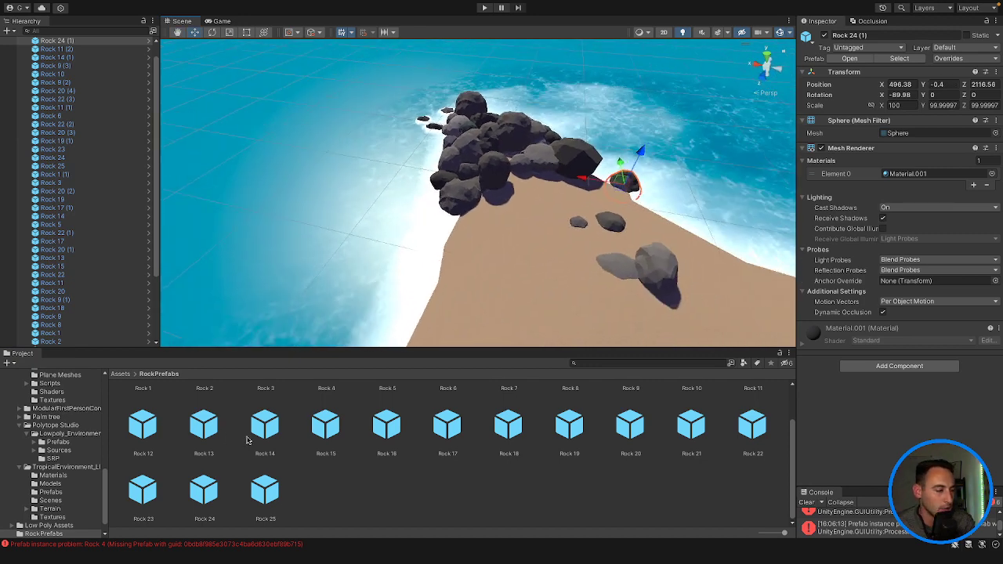
Place Rock 13 beside Rock 24 at the waterline and Rock 16 on the open sand at about Y 0.83.
{"action": "left_click_drag", "start_coordinate": [325, 385], "coordinate": [640, 181]}
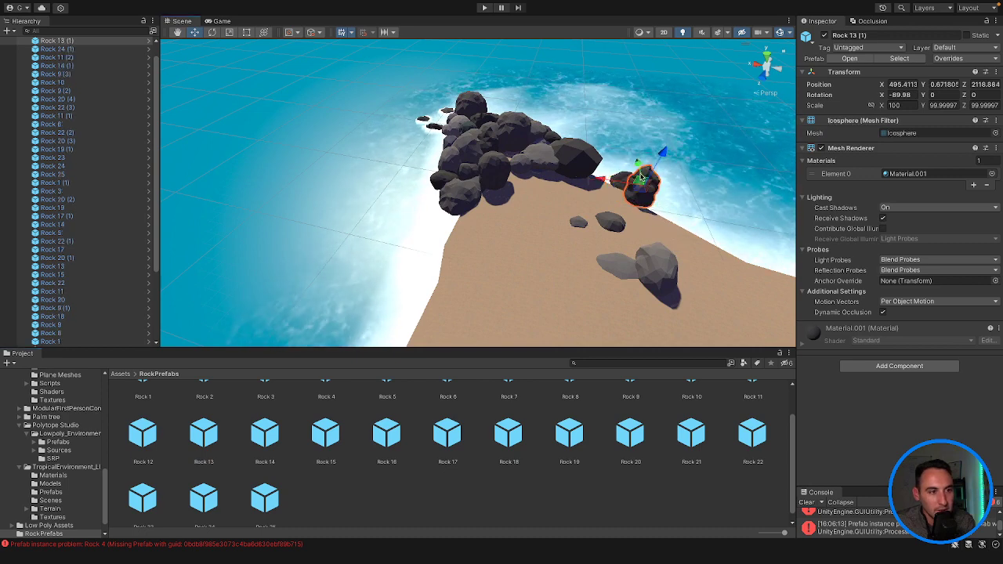
{"action": "left_click", "coordinate": [692, 169]}
{"action": "right_click_drag", "start_coordinate": [515, 273], "coordinate": [631, 260]}
{"action": "left_click_drag", "start_coordinate": [387, 448], "coordinate": [426, 294]}
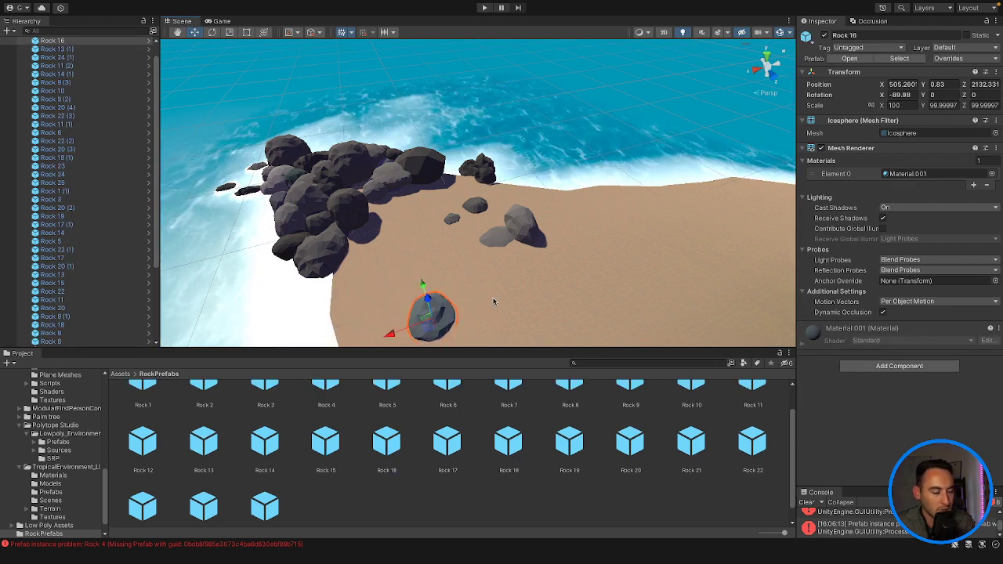
{"action": "left_click", "coordinate": [491, 301]}
Add Rock 16 and Rock 14 in the surf off the tip, and stack Rock 15 and Rock 6 on the pile's outer end.
{"action": "scroll", "coordinate": [491, 302], "scroll_direction": "down", "scroll_amount": 5}
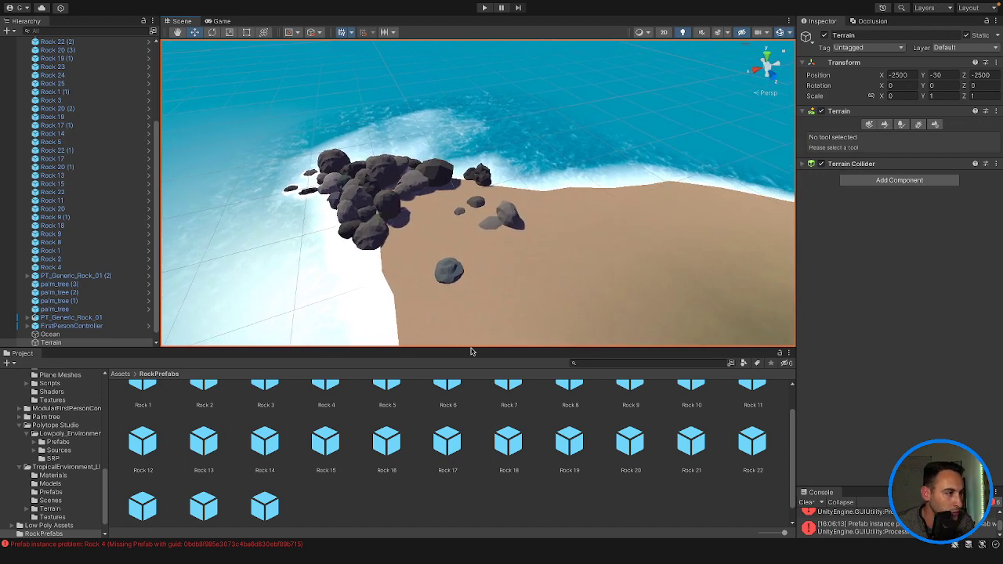
{"action": "left_click_drag", "start_coordinate": [391, 450], "coordinate": [302, 160]}
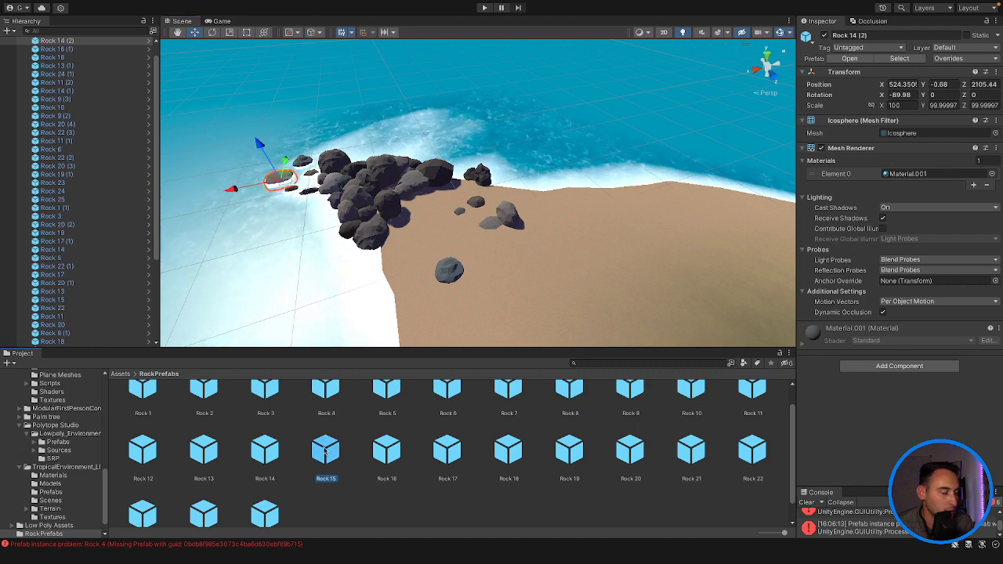
{"action": "left_click_drag", "start_coordinate": [342, 184], "coordinate": [324, 140]}
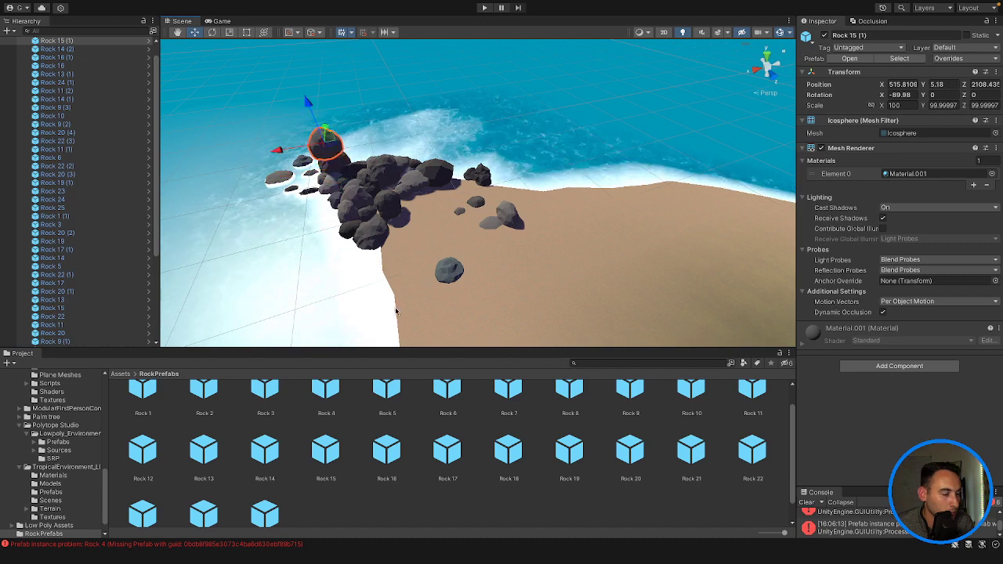
{"action": "left_click_drag", "start_coordinate": [450, 399], "coordinate": [337, 167]}
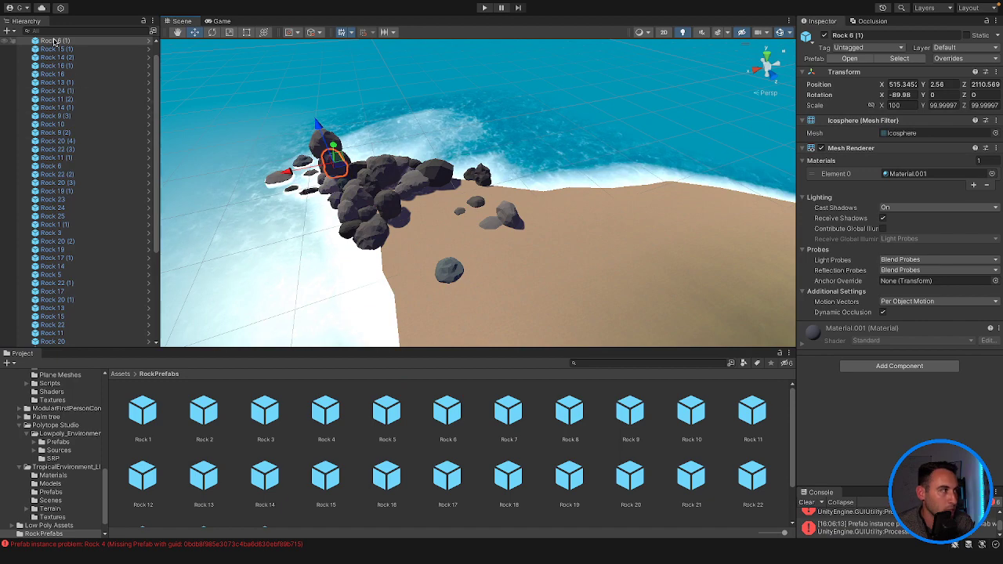
Focus on the newly added Rock 6 and examine from the seaward side how it sits among the large rocks.
{"action": "double_click", "coordinate": [55, 41]}
{"action": "right_click_drag", "start_coordinate": [352, 133], "coordinate": [608, 185]}
{"action": "scroll", "coordinate": [549, 195], "scroll_direction": "down", "scroll_amount": 5}
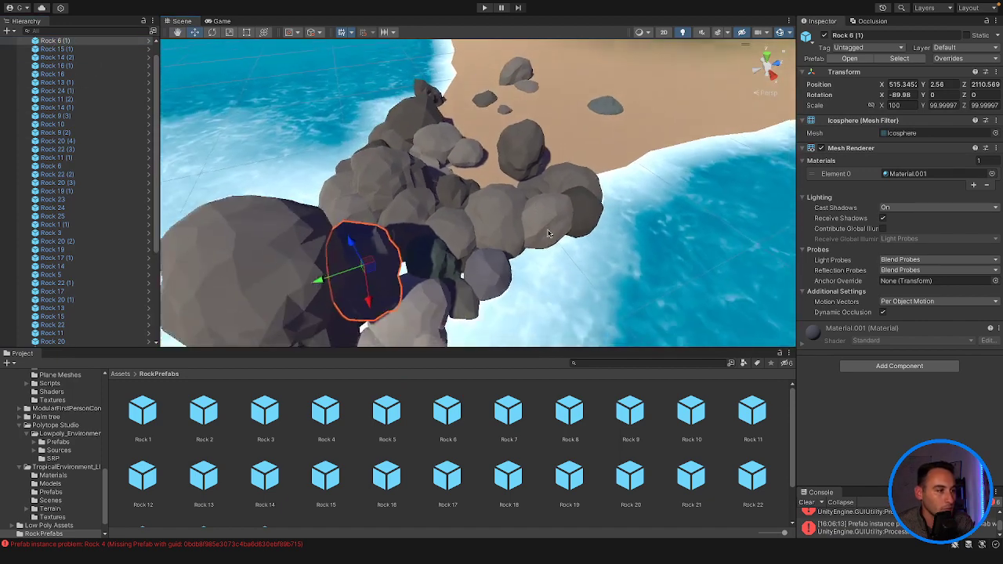
{"action": "scroll", "coordinate": [548, 233], "scroll_direction": "down", "scroll_amount": 5}
{"action": "right_click_drag", "start_coordinate": [531, 269], "coordinate": [450, 233]}
{"action": "scroll", "coordinate": [425, 166], "scroll_direction": "down", "scroll_amount": 4}
{"action": "scroll", "coordinate": [425, 167], "scroll_direction": "down", "scroll_amount": 4}
{"action": "scroll", "coordinate": [449, 233], "scroll_direction": "up", "scroll_amount": 8}
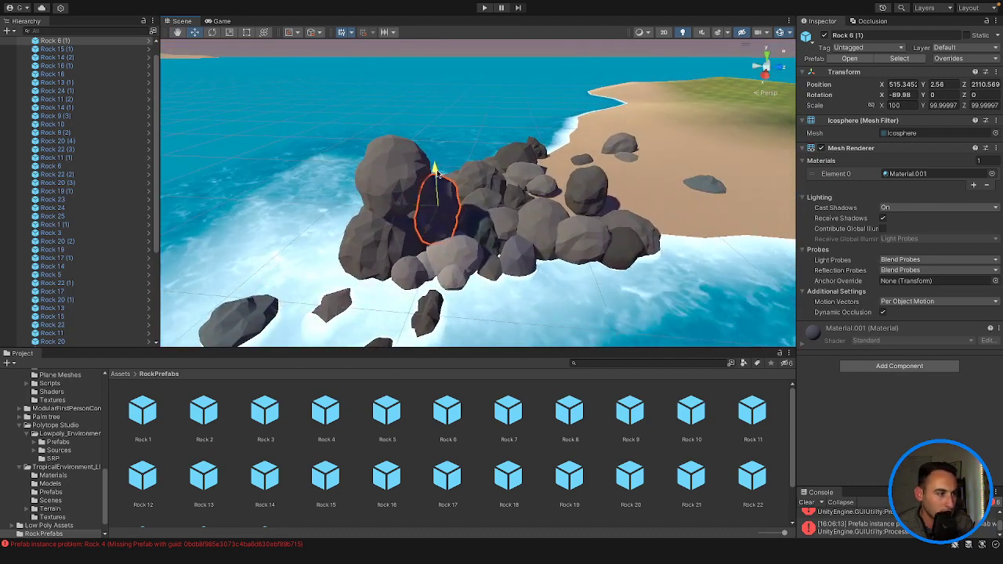
Lower Rock 6 slightly among the large rocks and place a Rock 8 at the pile's seaward foot.
{"action": "left_click_drag", "start_coordinate": [437, 170], "coordinate": [437, 181]}
{"action": "left_click_drag", "start_coordinate": [572, 418], "coordinate": [441, 255]}
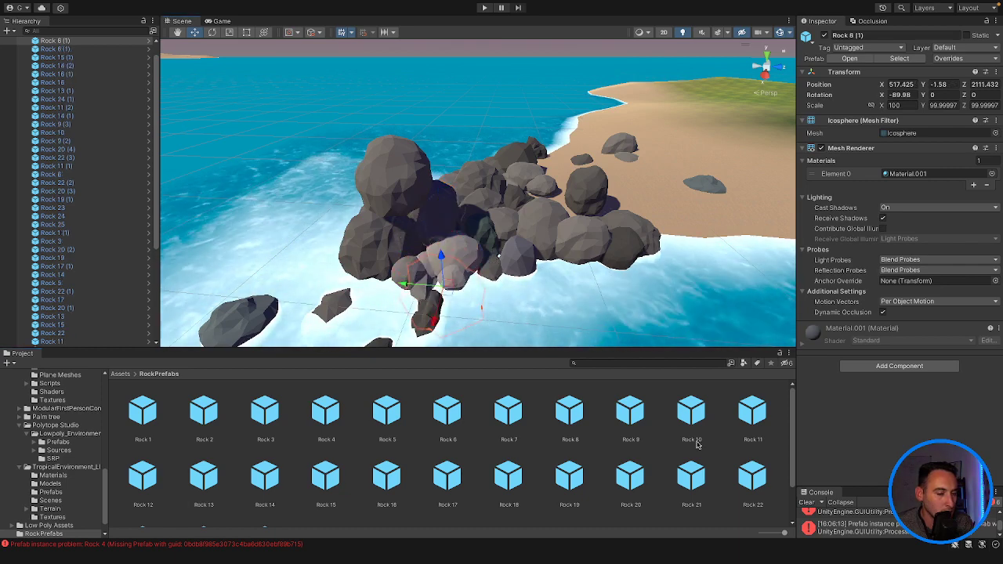
Place a Rock 11 and a Rock 9 against the base of the tall stacked rocks, at about Y 2.94 and Y 1.14.
{"action": "left_click_drag", "start_coordinate": [748, 423], "coordinate": [418, 192]}
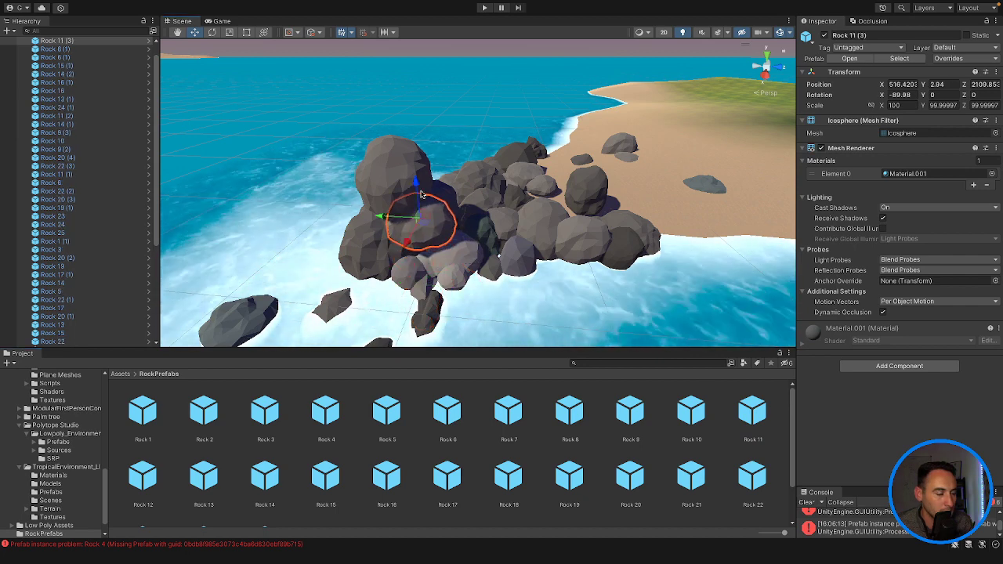
{"action": "left_click_drag", "start_coordinate": [634, 414], "coordinate": [423, 243]}
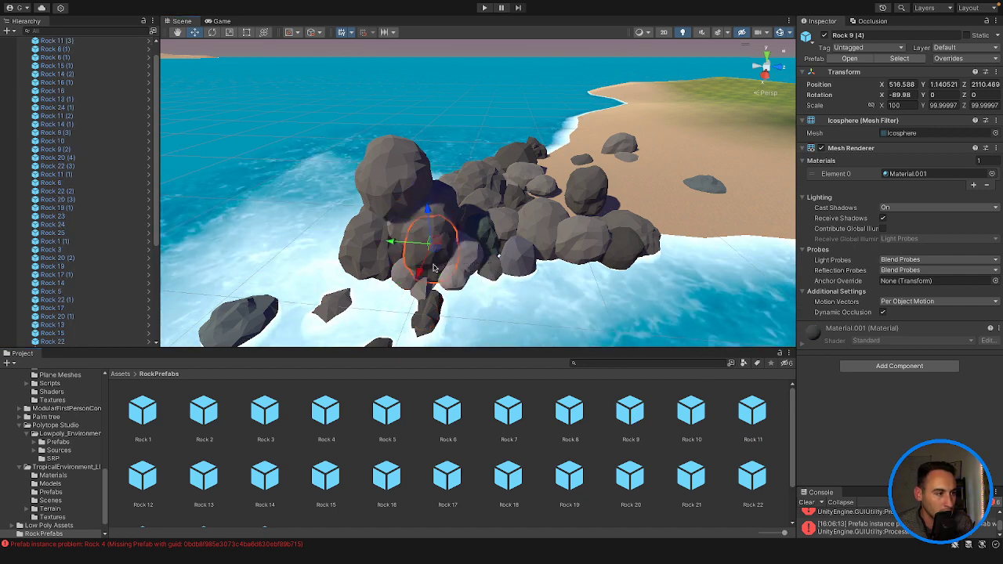
{"action": "left_click", "coordinate": [545, 315]}
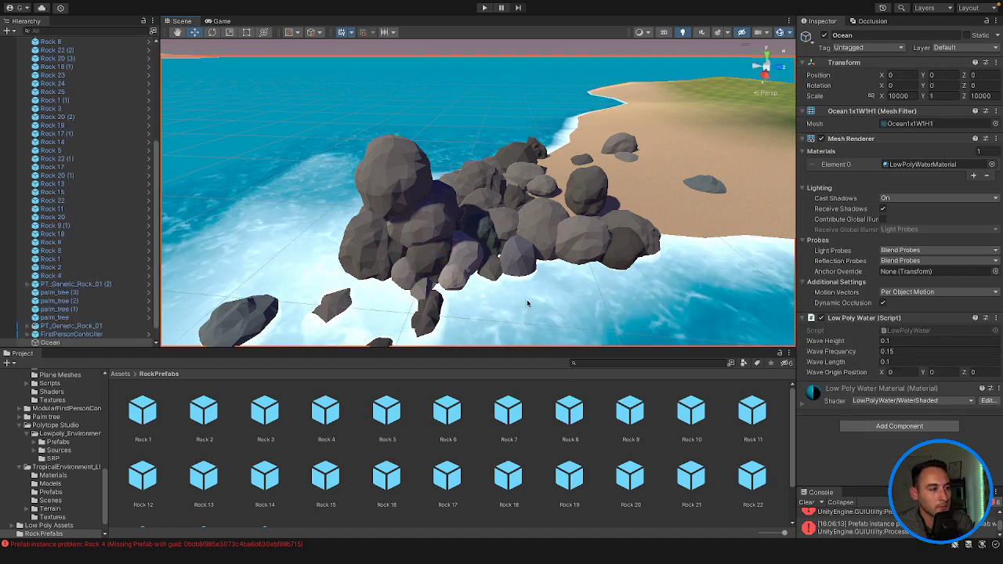
Try a Rock 8 in the surf on the other side of the pile and undo its placement.
{"action": "middle_click_drag", "start_coordinate": [572, 308], "coordinate": [540, 307]}
{"action": "right_click_drag", "start_coordinate": [540, 307], "coordinate": [328, 251]}
{"action": "key", "text": "Right"}
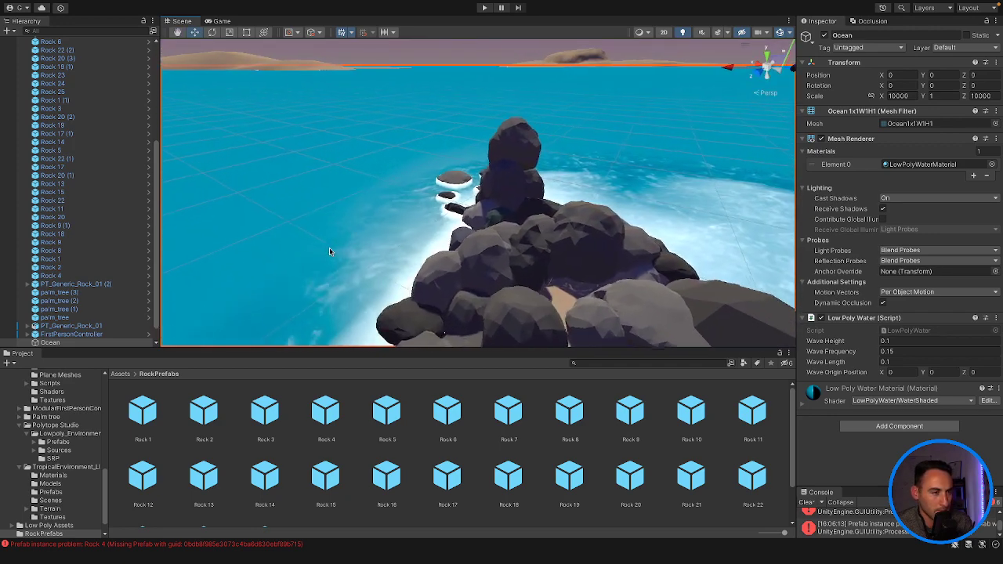
{"action": "right_click_drag", "start_coordinate": [525, 251], "coordinate": [449, 241]}
{"action": "scroll", "coordinate": [450, 241], "scroll_direction": "up", "scroll_amount": 3}
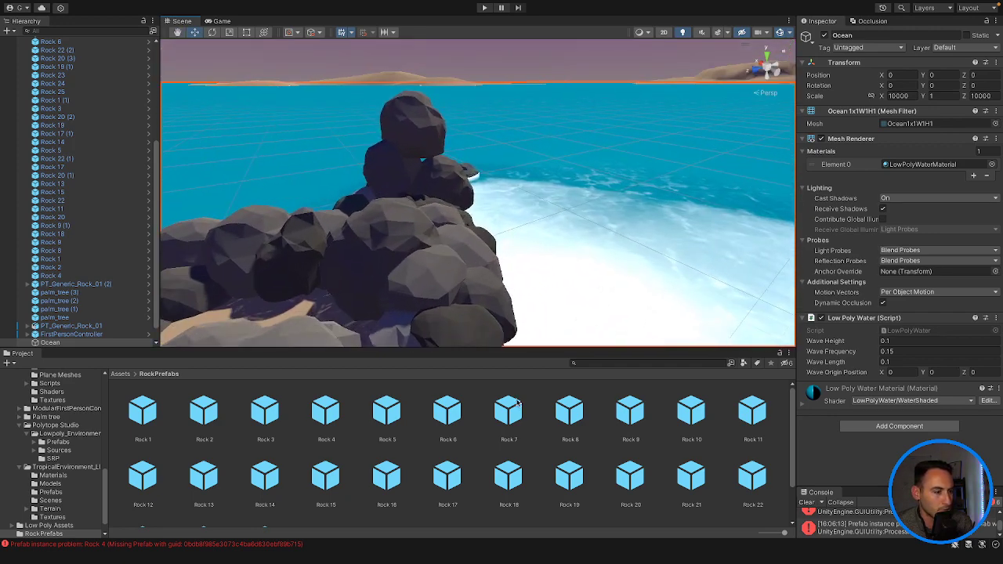
{"action": "left_click_drag", "start_coordinate": [564, 413], "coordinate": [451, 196]}
{"action": "left_click_drag", "start_coordinate": [546, 226], "coordinate": [549, 228]}
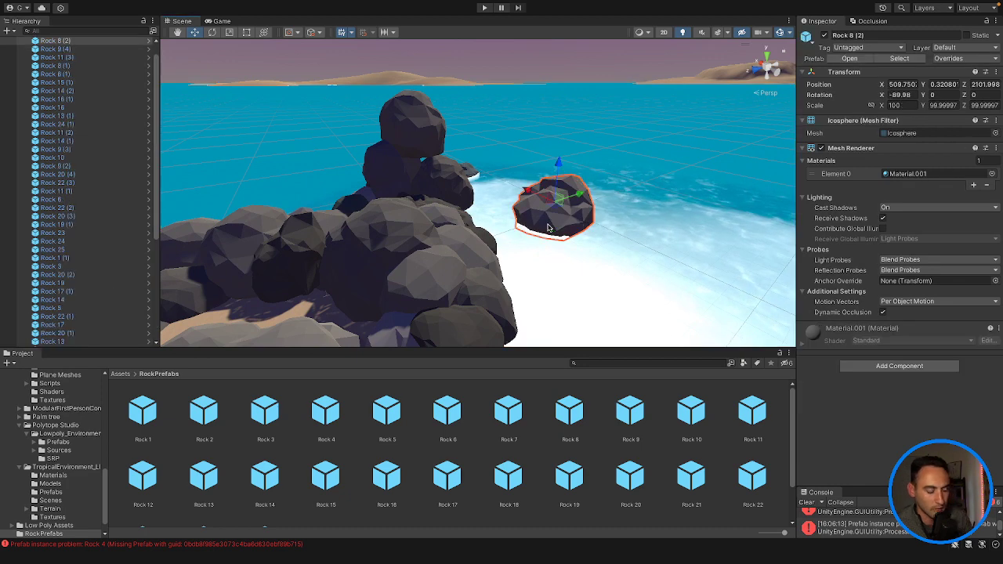
{"action": "key", "text": "ctrl+z"}
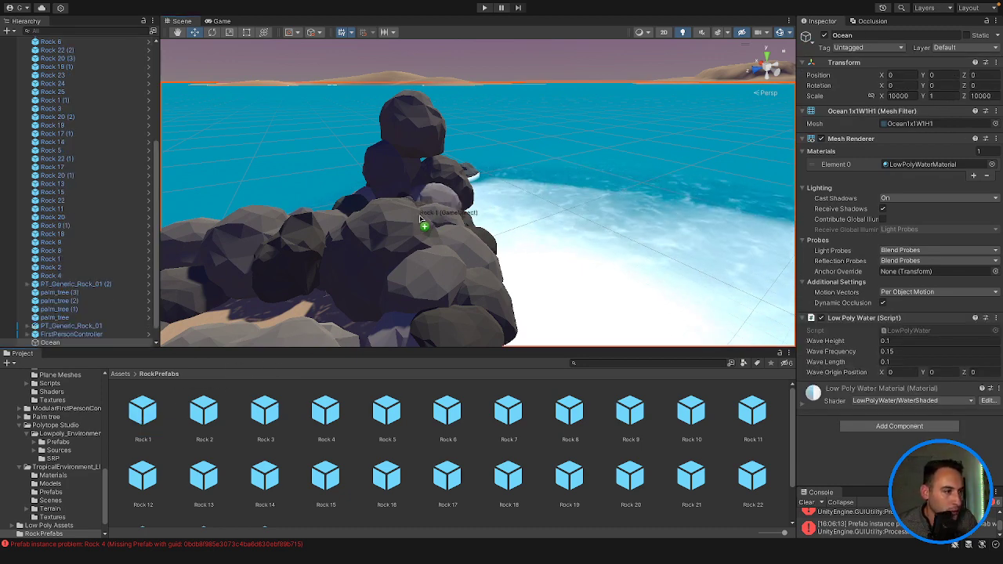
Fill the gap beside the tall stacked rocks with a Rock 1 and set a Rock 10 above it at about Y 2.89.
{"action": "left_click_drag", "start_coordinate": [409, 223], "coordinate": [419, 174]}
{"action": "right_click_drag", "start_coordinate": [549, 230], "coordinate": [387, 195]}
{"action": "key", "text": "d"}
{"action": "right_click_drag", "start_coordinate": [621, 312], "coordinate": [428, 241]}
{"action": "key", "text": "d"}
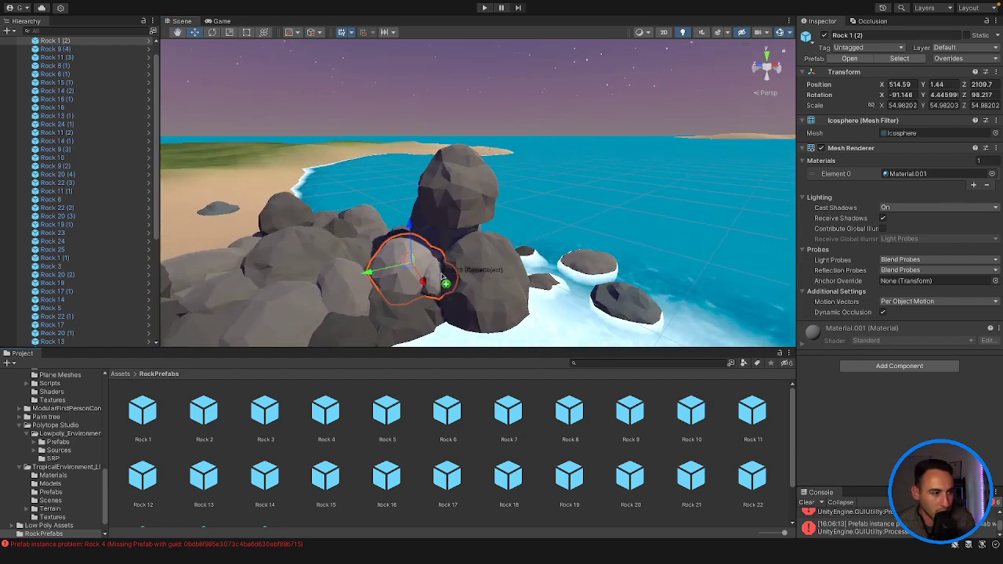
{"action": "left_click_drag", "start_coordinate": [441, 301], "coordinate": [440, 301]}
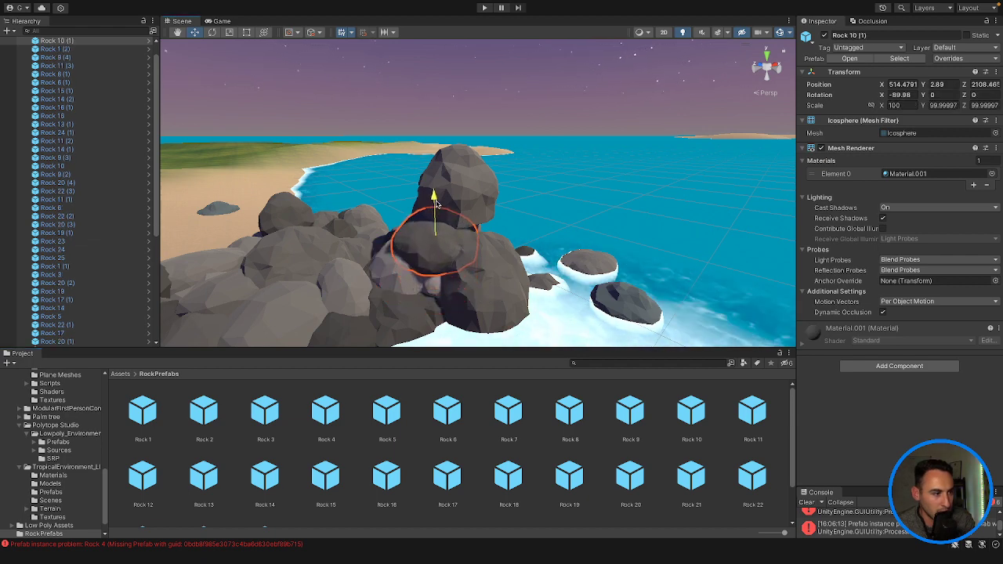
{"action": "left_click", "coordinate": [569, 217]}
Place Rock 22 and Rock 21 side by side in the surf off the tip, with Rock 22 at about Y -0.34 and Rock 21 lowered into the water.
{"action": "right_click_drag", "start_coordinate": [568, 217], "coordinate": [352, 269]}
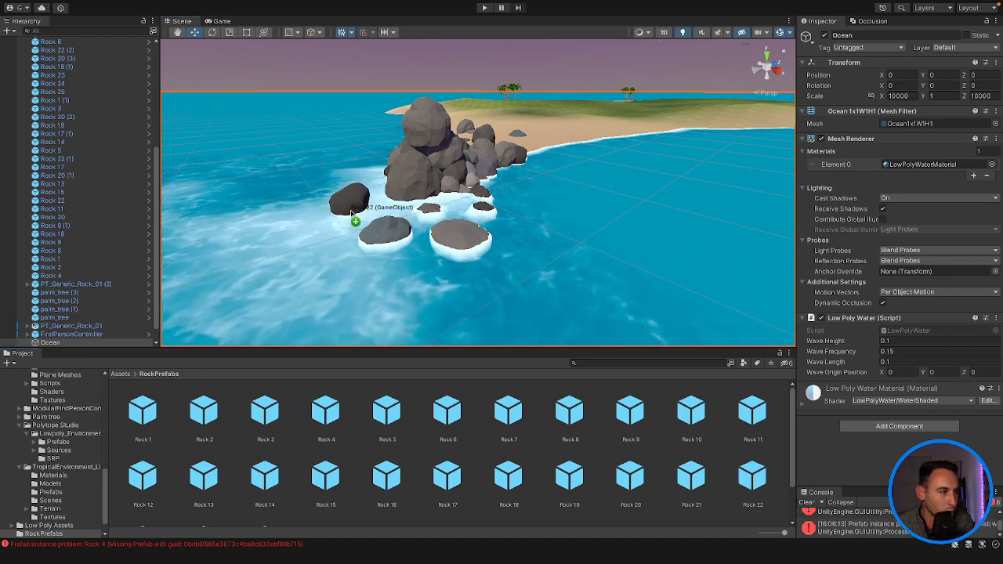
{"action": "left_click_drag", "start_coordinate": [355, 221], "coordinate": [352, 217]}
{"action": "left_click_drag", "start_coordinate": [694, 480], "coordinate": [351, 239]}
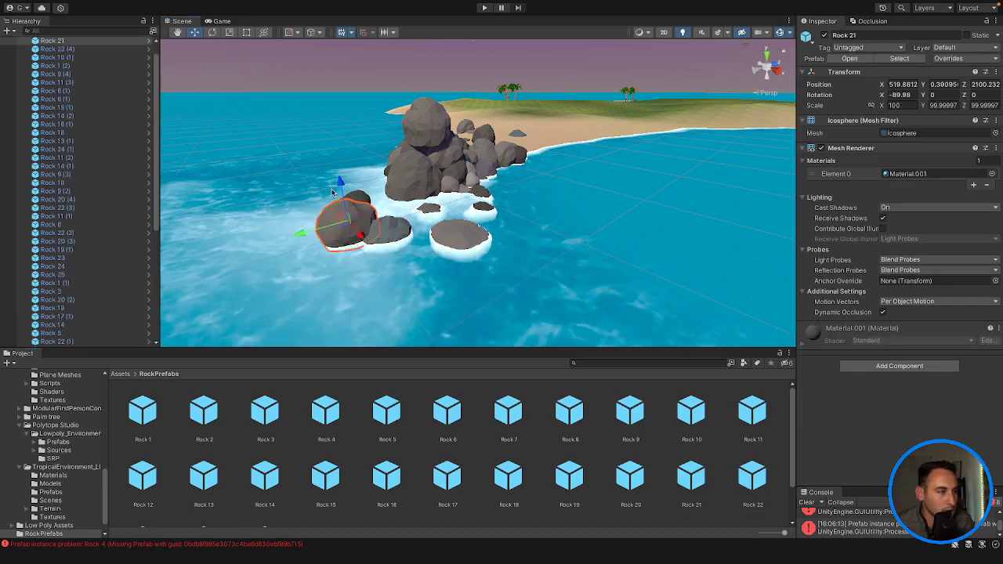
{"action": "left_click_drag", "start_coordinate": [340, 193], "coordinate": [343, 201]}
Examine the whole rock pile and its scattered outer rocks from farther away and from several sides.
{"action": "right_click_drag", "start_coordinate": [517, 301], "coordinate": [533, 249]}
{"action": "key", "text": "a"}
{"action": "key", "text": "s"}
{"action": "key", "text": "w"}
{"action": "key", "text": "s"}
{"action": "scroll", "coordinate": [541, 210], "scroll_direction": "down", "scroll_amount": 1}
{"action": "key", "text": "w"}
Run the game in Play mode and walk the first-person character across the grass towards the rock pile.
{"action": "key", "text": "ctrl+p"}
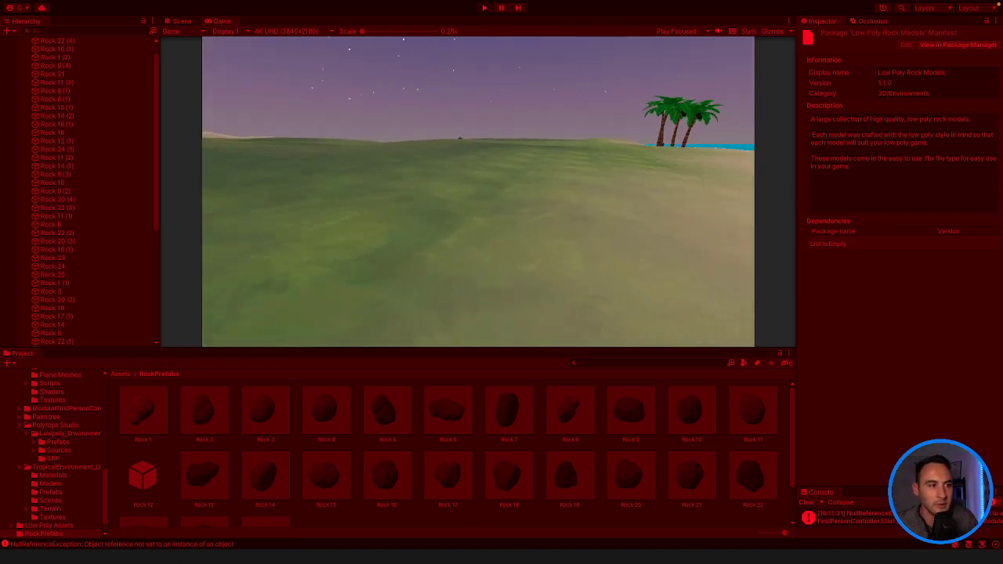
{"action": "key", "text": "shift+w"}
{"action": "key", "text": "shift+w"}
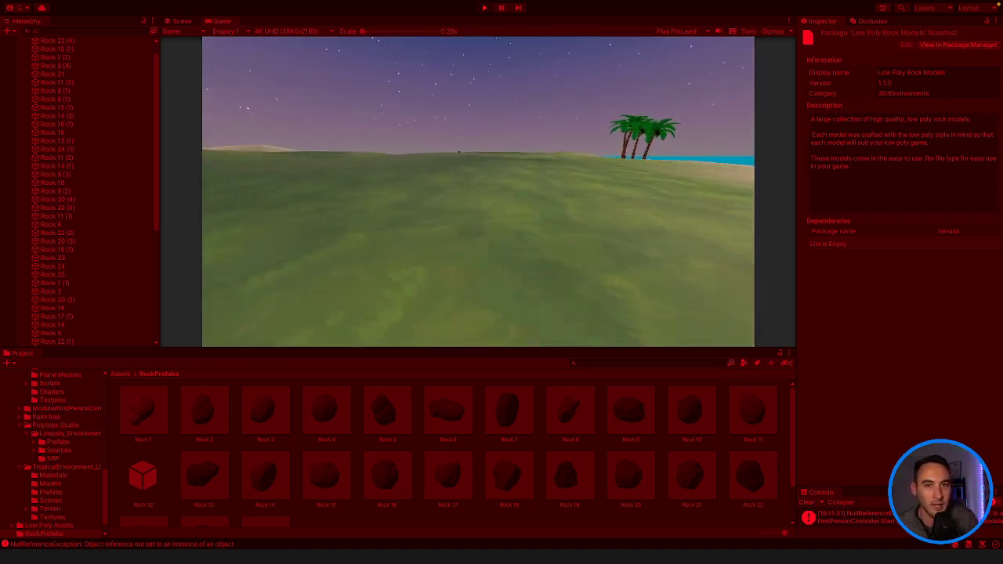
{"action": "key", "text": "shift+w"}
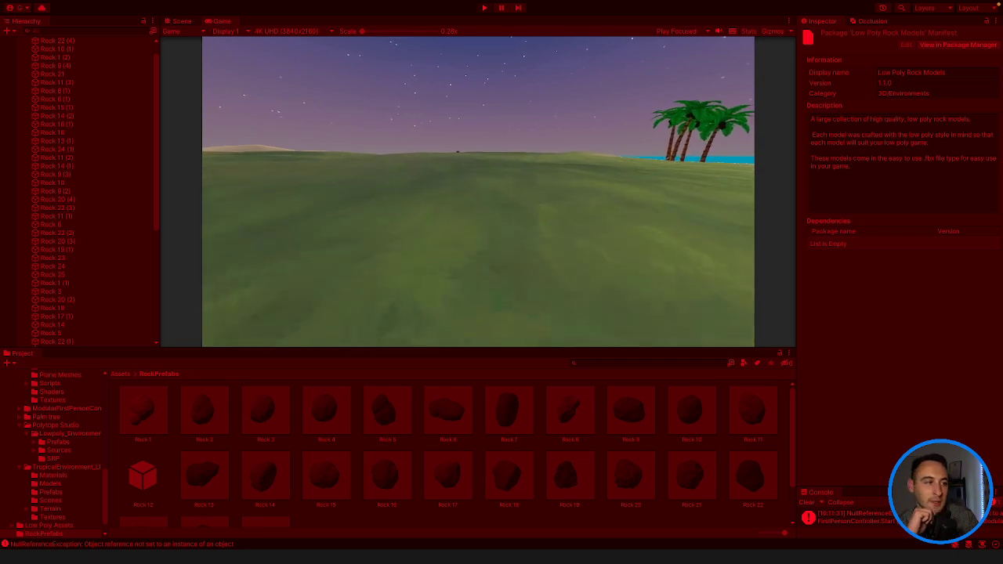
{"action": "key", "text": "shift+w"}
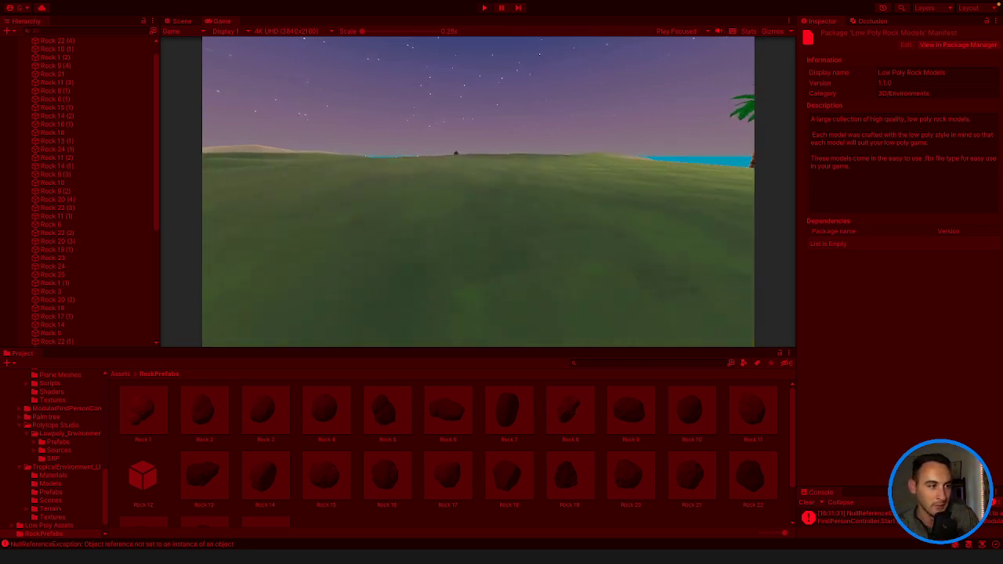
{"action": "key", "text": "shift+w"}
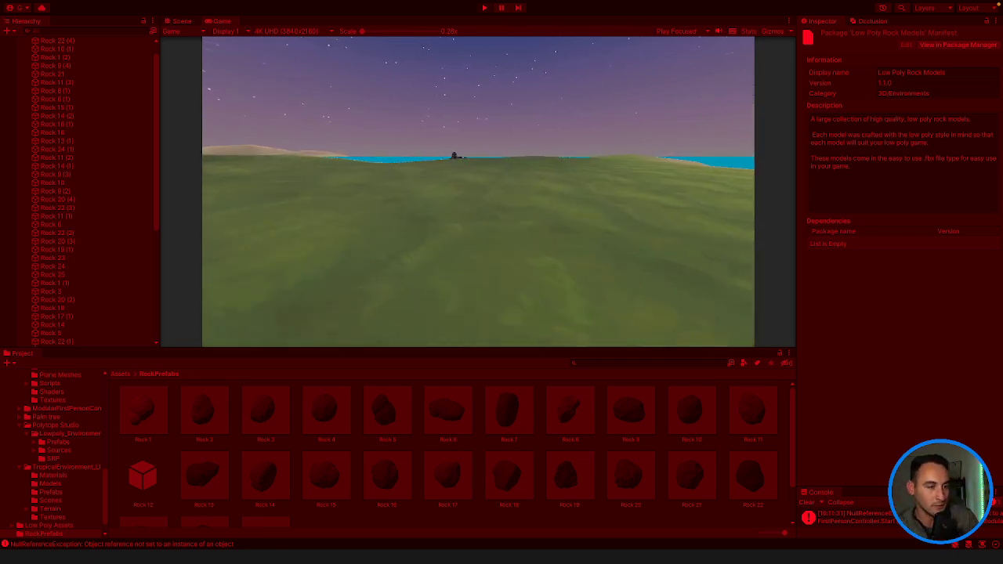
{"action": "key", "text": "shift+w"}
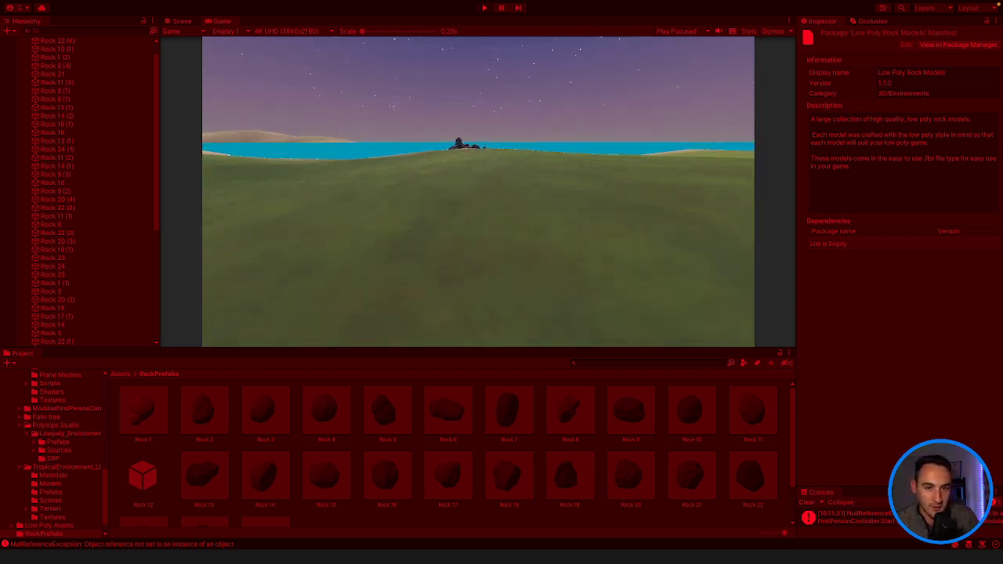
{"action": "key", "text": "shift+w"}
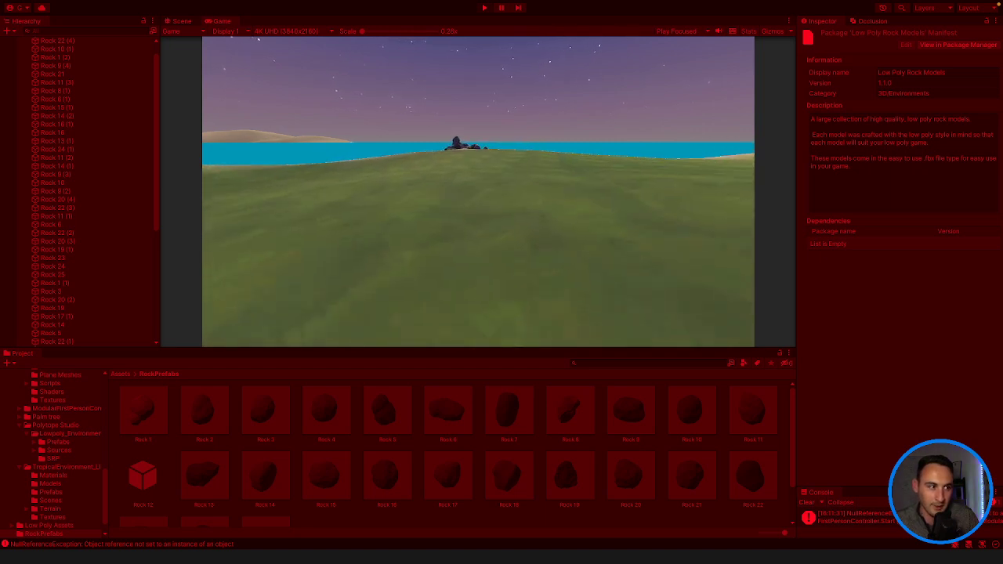
{"action": "key", "text": "w"}
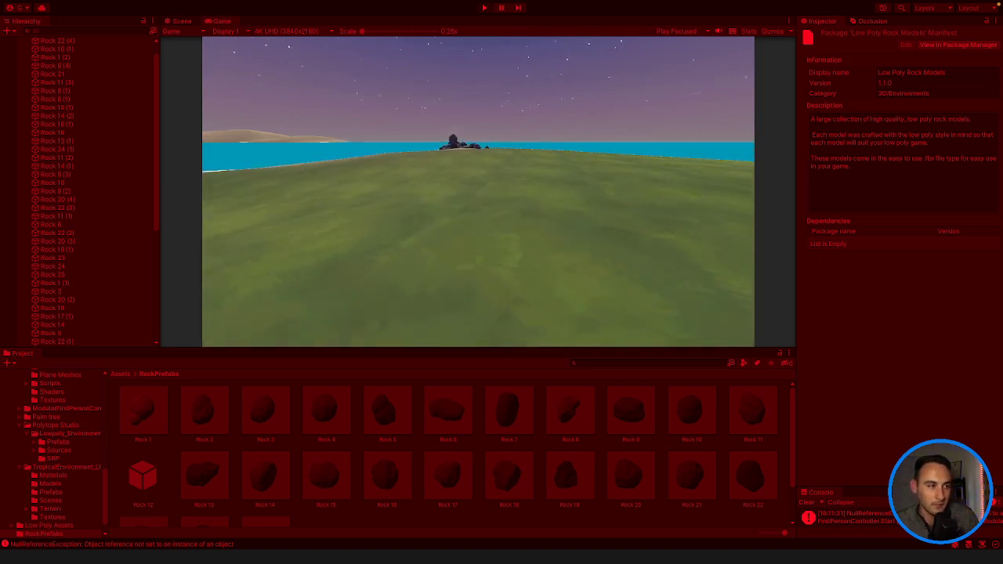
{"action": "key", "text": "w"}
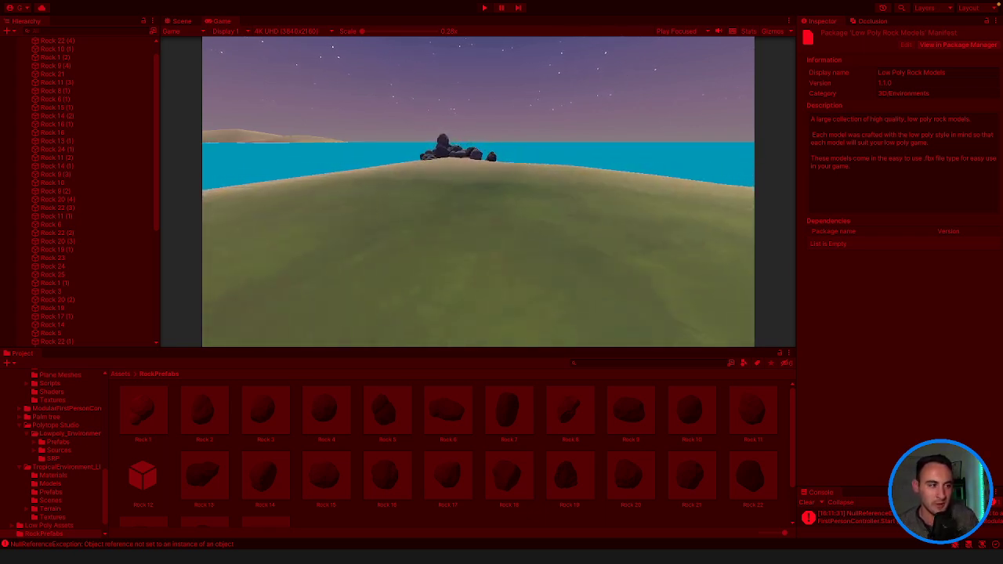
{"action": "key", "text": "w"}
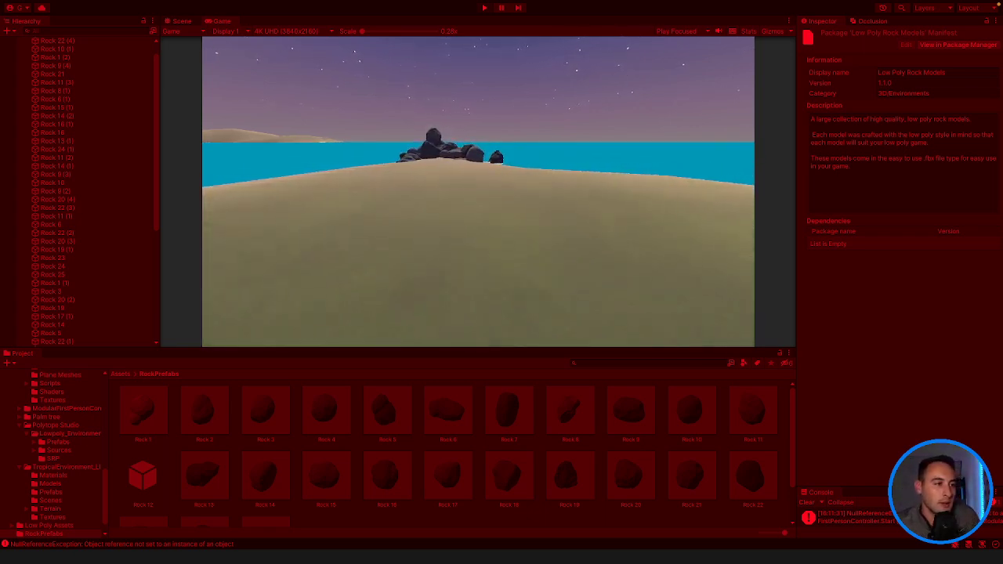
{"action": "key", "text": "w"}
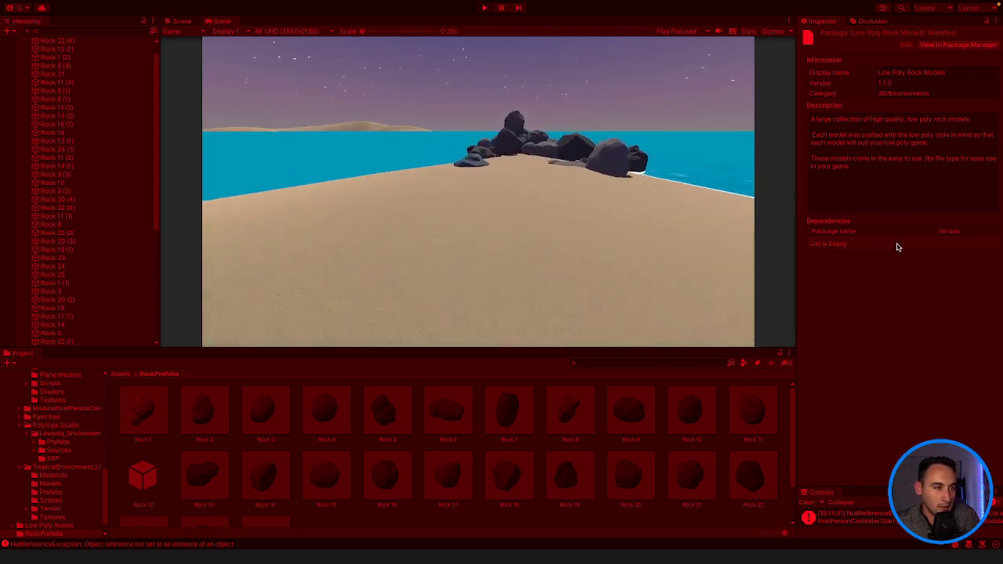
Walk up to and between the rocks on the sand, back away from the pile, and stop Play mode.
{"action": "key", "text": "w"}
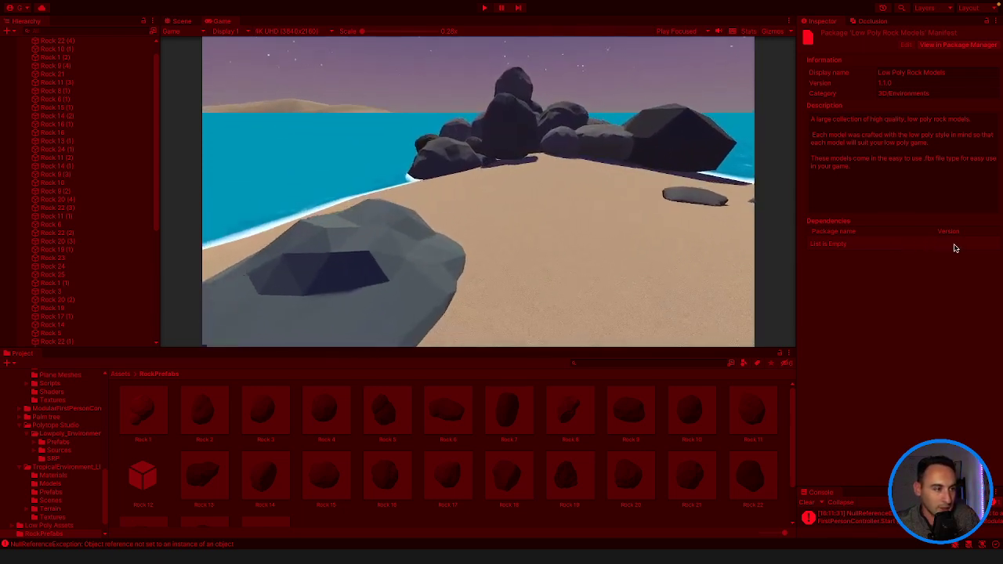
{"action": "key", "text": "w"}
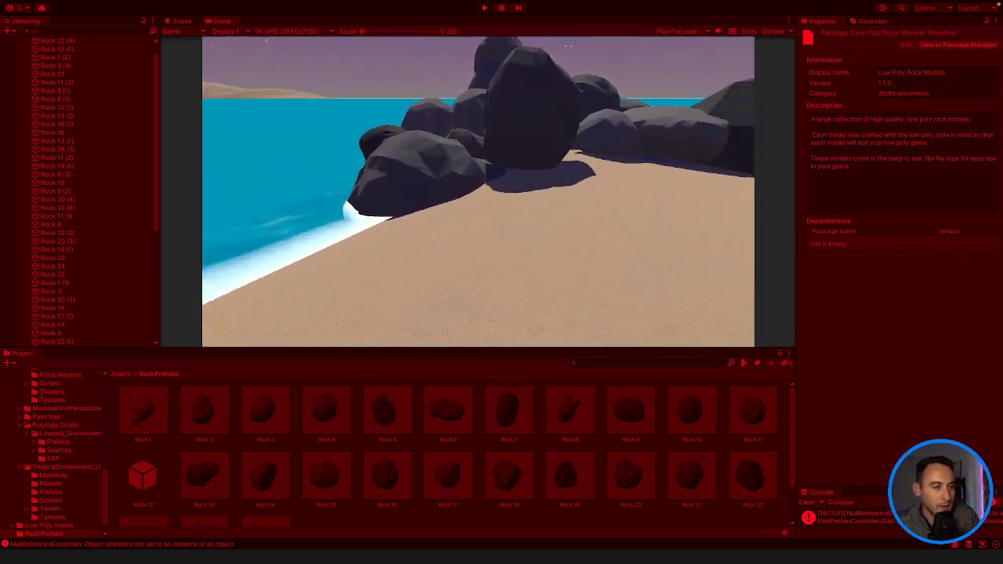
{"action": "key", "text": "w"}
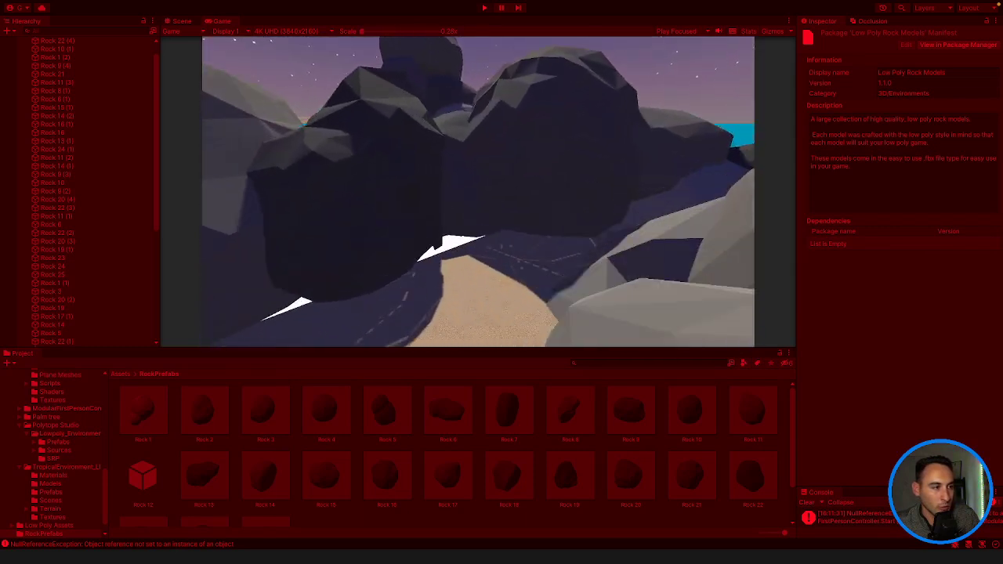
{"action": "key", "text": "w"}
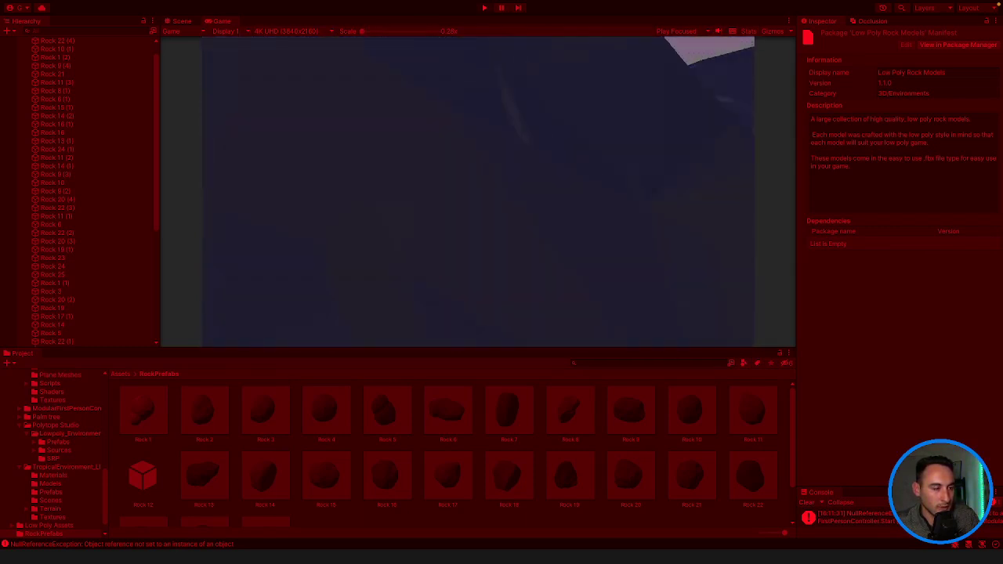
{"action": "key", "text": "s"}
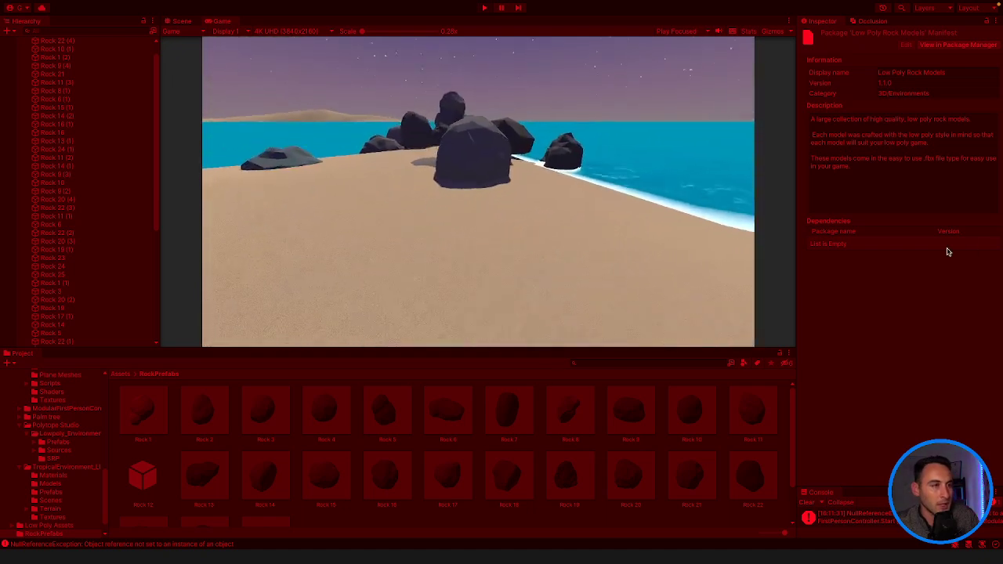
{"action": "left_click", "coordinate": [484, 7]}
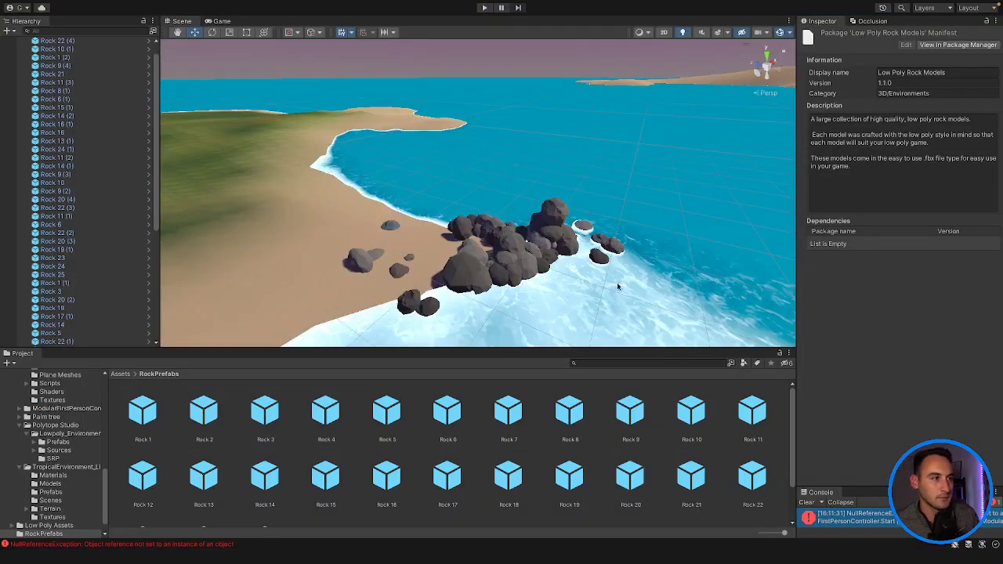
Inspect PT_Generic_Rock_01 (2) and its LOD children, framing it in the scene to see whether it belongs to the rock pile.
{"action": "left_click", "coordinate": [110, 166]}
{"action": "left_click", "coordinate": [57, 58]}
{"action": "scroll", "coordinate": [86, 133], "scroll_direction": "down", "scroll_amount": 9}
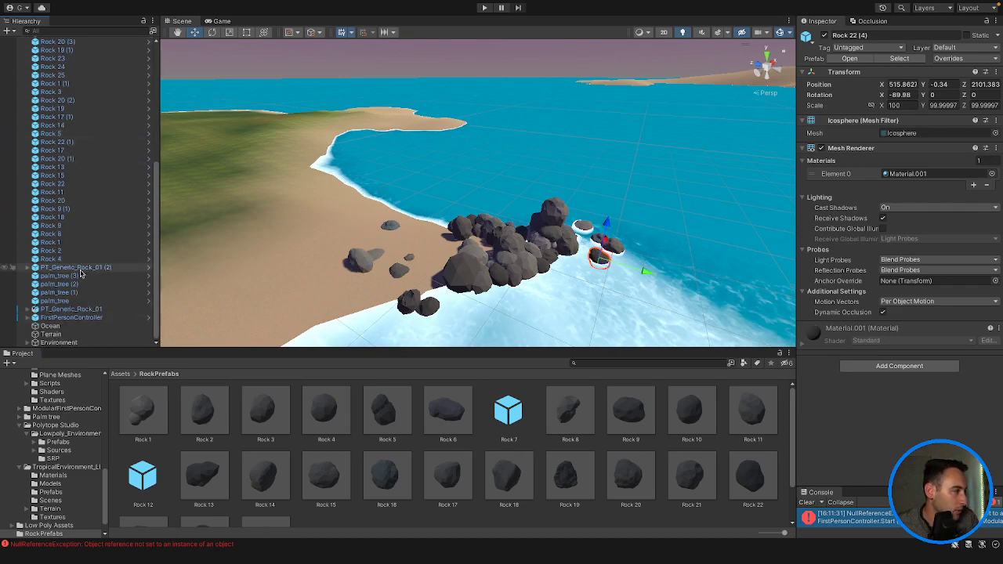
{"action": "left_click", "coordinate": [84, 269]}
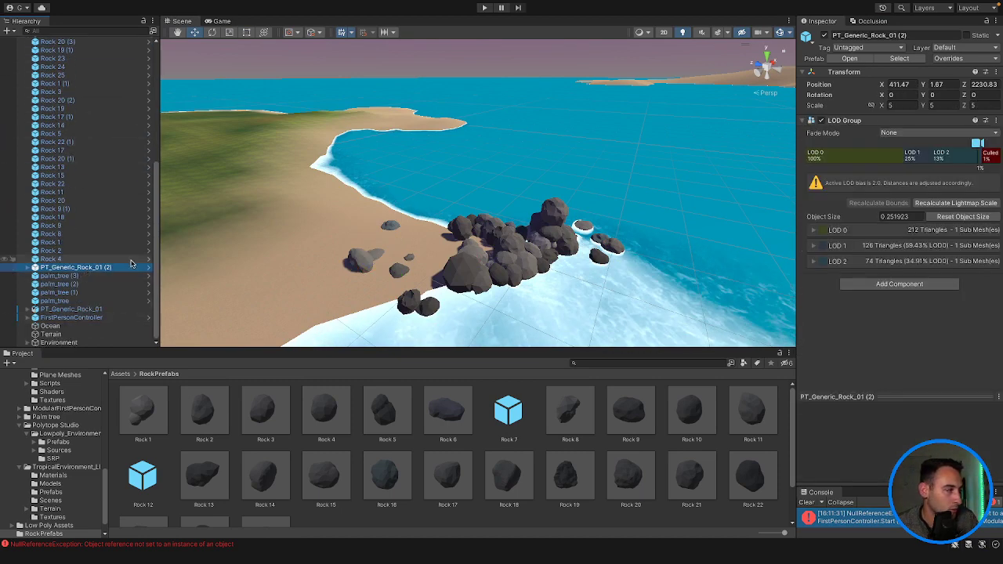
{"action": "left_click", "coordinate": [27, 268]}
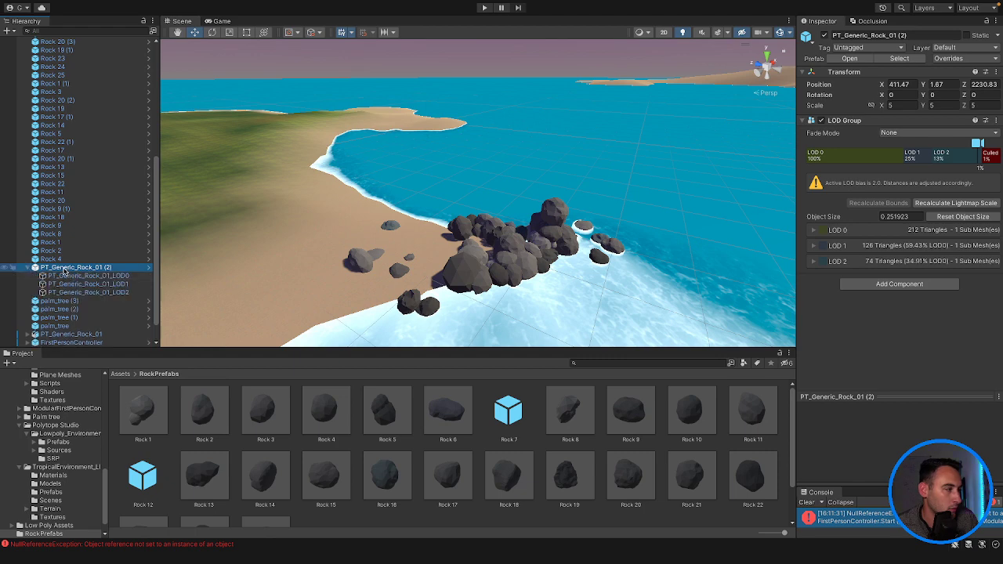
{"action": "double_click", "coordinate": [65, 269]}
{"action": "scroll", "coordinate": [56, 290], "scroll_direction": "down", "scroll_amount": 1}
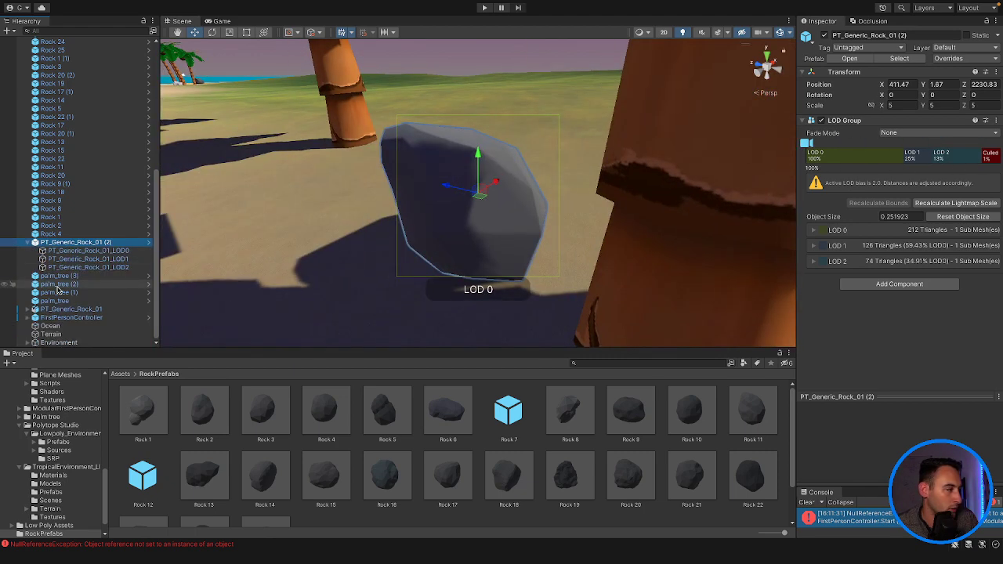
Select all the pile's rocks from Rock 4 through Rock 22 (4) and group them under a new empty parent.
{"action": "left_click", "coordinate": [59, 276]}
{"action": "double_click", "coordinate": [51, 233]}
{"action": "scroll", "coordinate": [398, 160], "scroll_direction": "down", "scroll_amount": 5}
{"action": "scroll", "coordinate": [139, 212], "scroll_direction": "up", "scroll_amount": 10}
{"action": "left_click", "coordinate": [82, 59], "text": "shift"}
{"action": "right_click", "coordinate": [82, 59]}
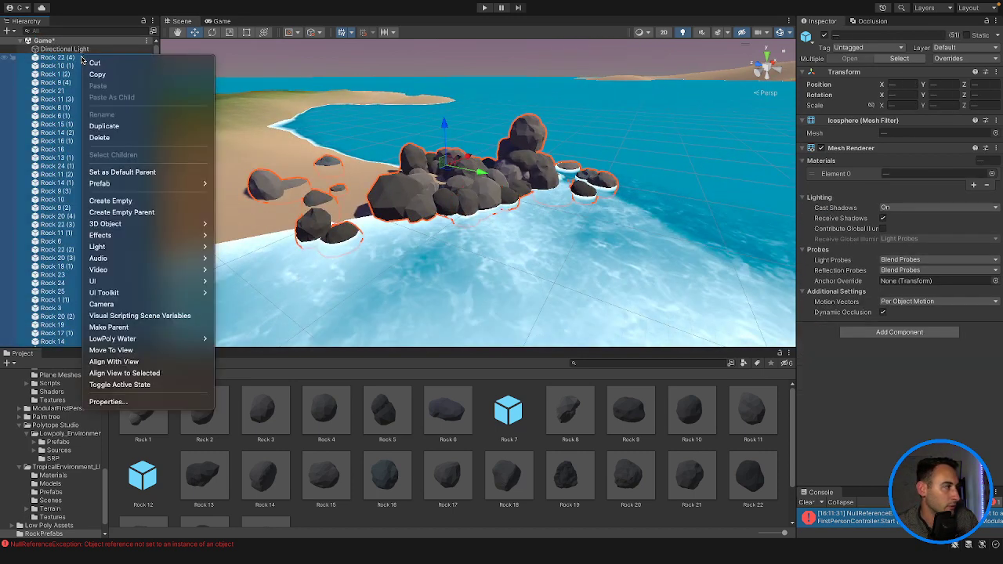
{"action": "left_click", "coordinate": [145, 212]}
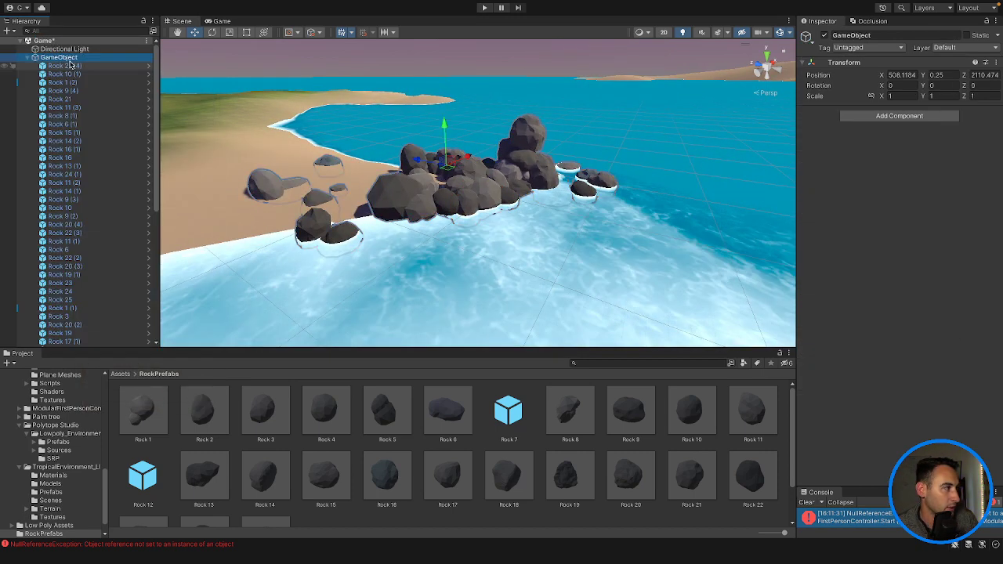
Rename the new parent object of the rock pile to Rocks and collapse its list of children.
{"action": "type", "text": "Rock"}
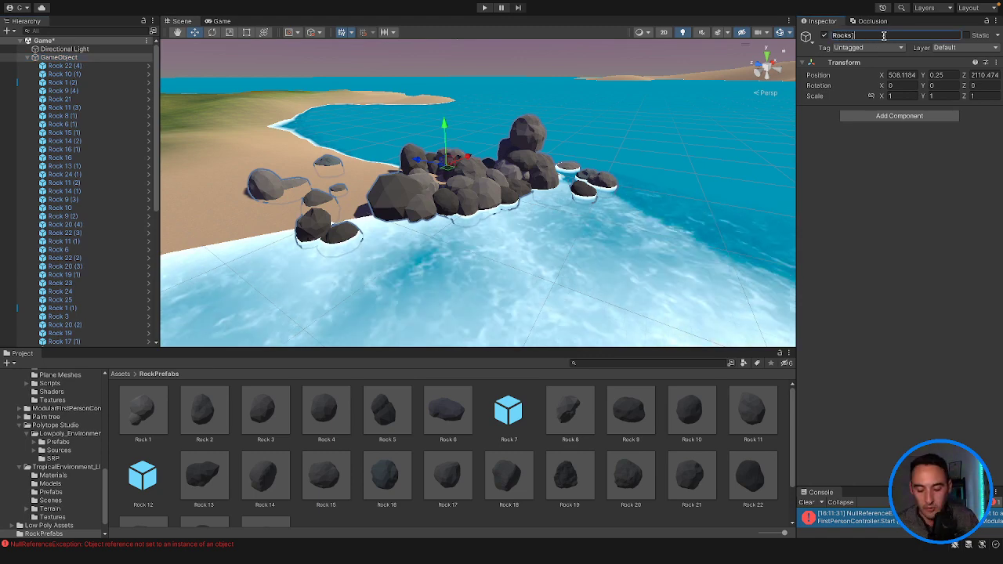
{"action": "type", "text": "s"}
{"action": "key", "text": "Return"}
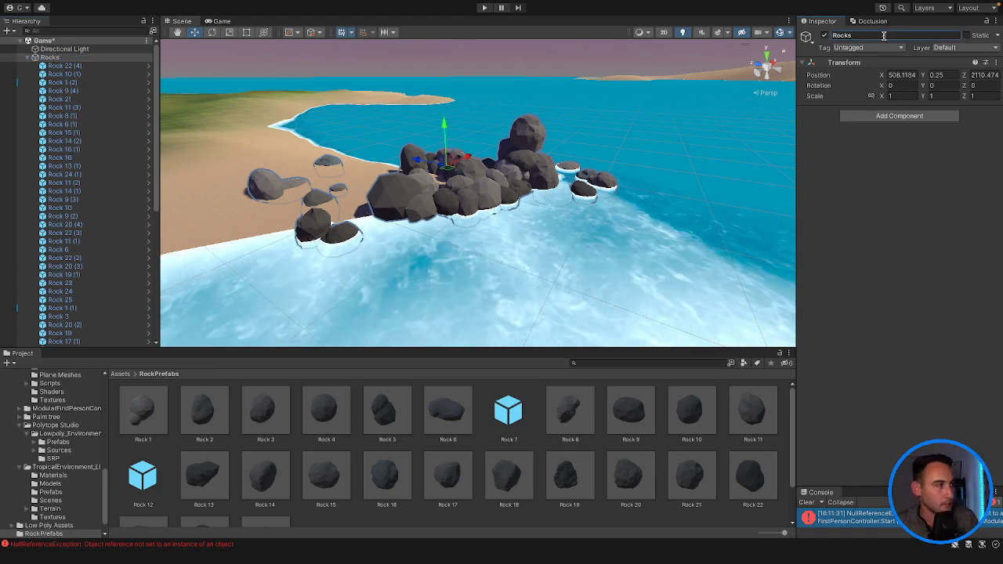
{"action": "left_click", "coordinate": [26, 58]}
Deactivate and reactivate the Rocks group to check what it contains, and raise the group to a Y position of 0.94.
{"action": "left_click", "coordinate": [824, 36]}
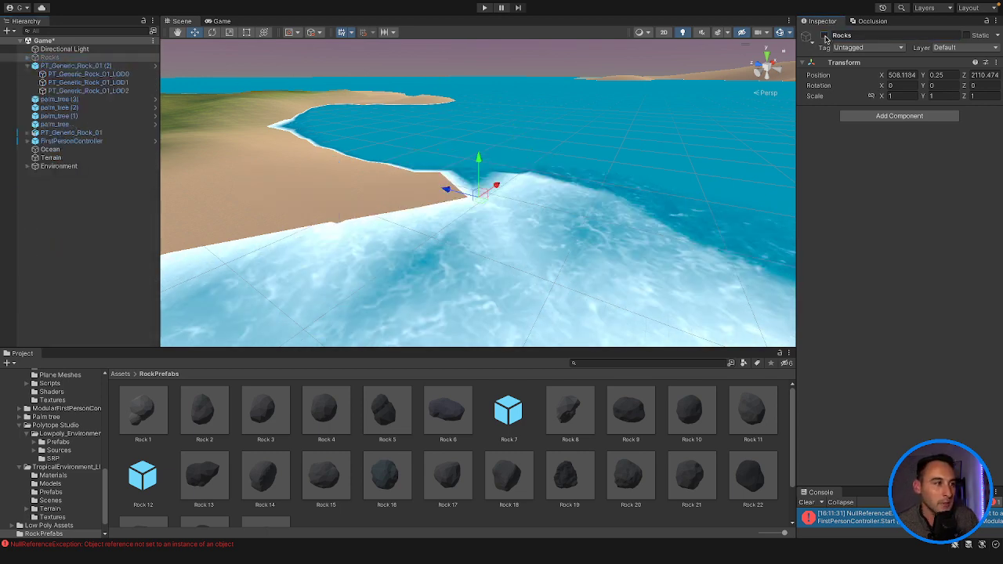
{"action": "left_click", "coordinate": [825, 36]}
{"action": "left_click", "coordinate": [825, 36]}
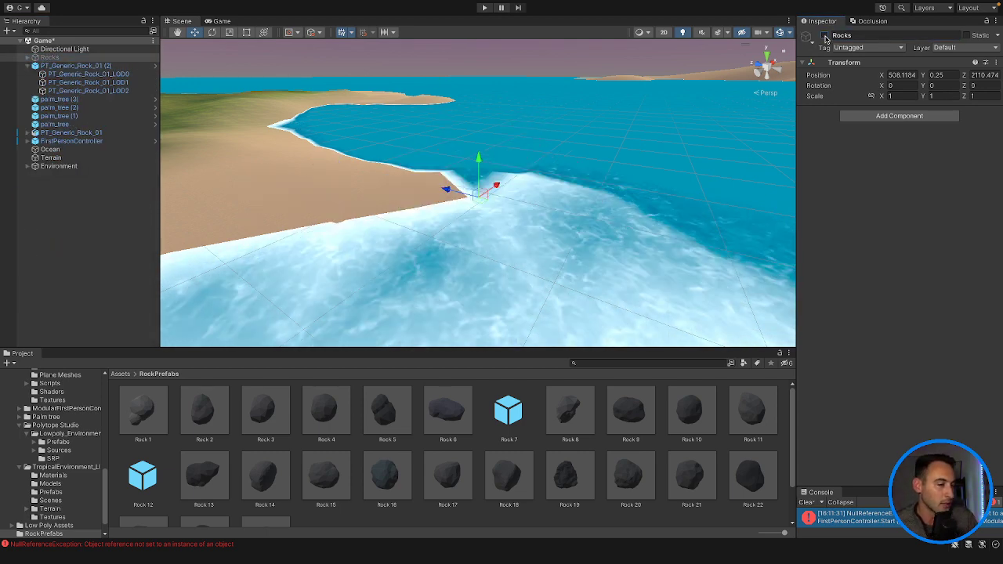
{"action": "left_click", "coordinate": [825, 36]}
{"action": "mouse_move", "coordinate": [444, 126]}
{"action": "left_mouse_down"}
{"action": "mouse_move", "coordinate": [454, 47]}
{"action": "mouse_move", "coordinate": [460, 116]}
{"action": "left_mouse_up"}
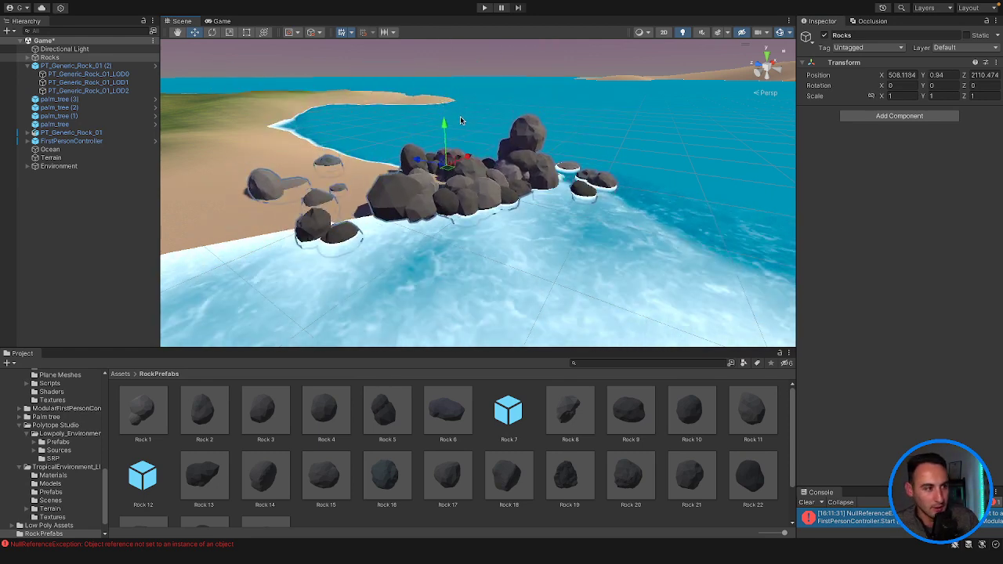
Select Rock 15 (1) at the top of the pile and move it sideways and down off the peak.
{"action": "left_click", "coordinate": [269, 141]}
{"action": "key", "text": "Left"}
{"action": "key", "text": "Left"}
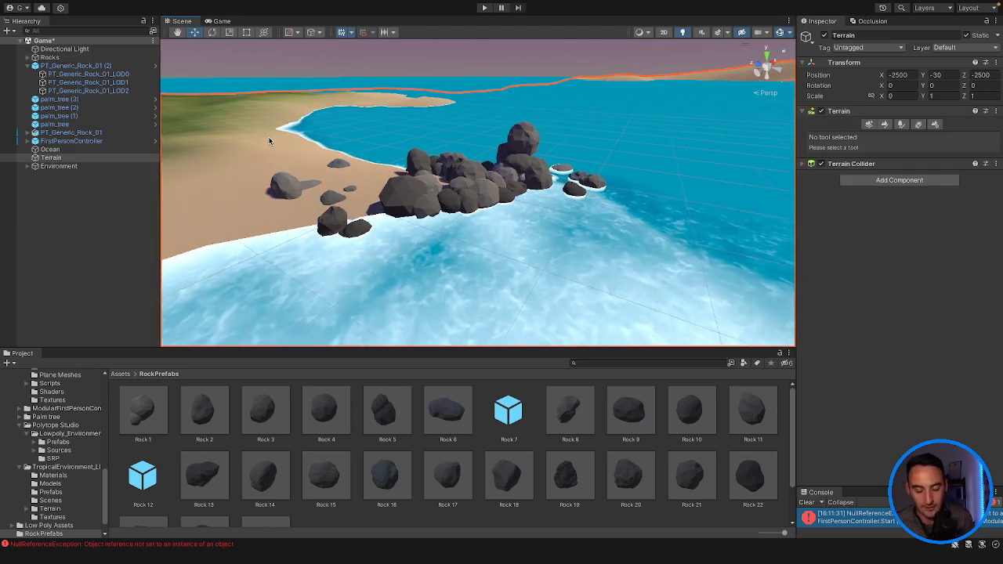
{"action": "key", "text": "Left"}
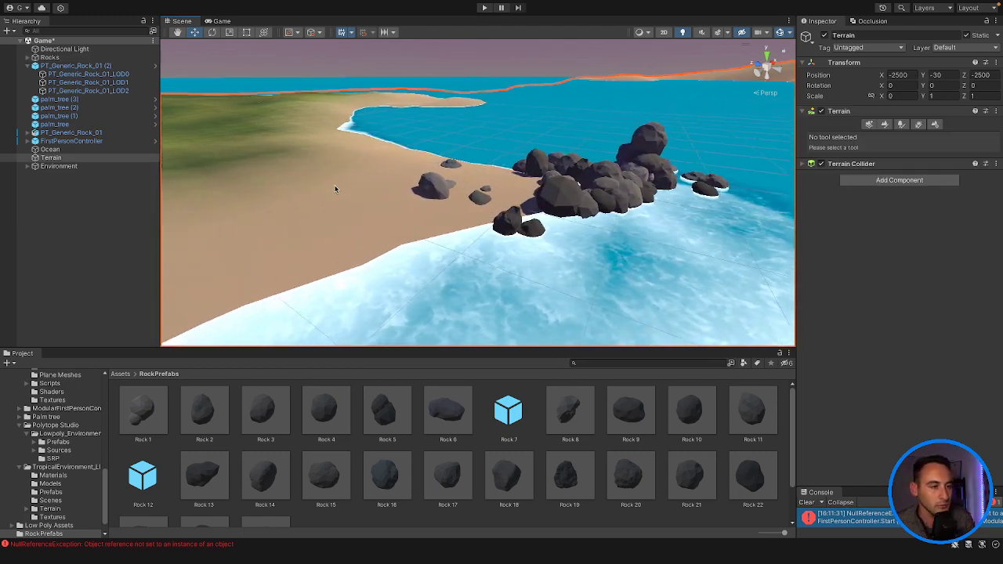
{"action": "right_click_drag", "start_coordinate": [335, 186], "coordinate": [401, 183]}
{"action": "scroll", "coordinate": [397, 183], "scroll_direction": "down", "scroll_amount": 1}
{"action": "key", "text": "d"}
{"action": "left_click", "coordinate": [436, 123]}
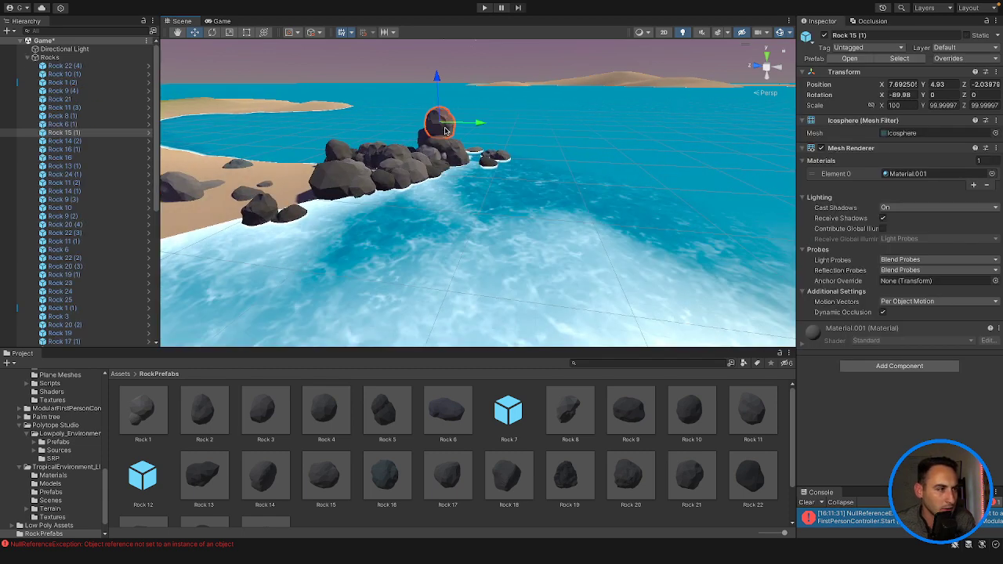
{"action": "left_click_drag", "start_coordinate": [479, 119], "coordinate": [516, 128]}
{"action": "left_click_drag", "start_coordinate": [476, 80], "coordinate": [476, 122]}
Place Rock 15 (1) partly submerged in the water beside the pile, at X -10.76, Y -1.69, Z 0.26.
{"action": "right_click_drag", "start_coordinate": [480, 161], "coordinate": [402, 166]}
{"action": "key", "text": "d"}
{"action": "left_click_drag", "start_coordinate": [542, 264], "coordinate": [494, 268]}
{"action": "left_click_drag", "start_coordinate": [468, 307], "coordinate": [376, 266]}
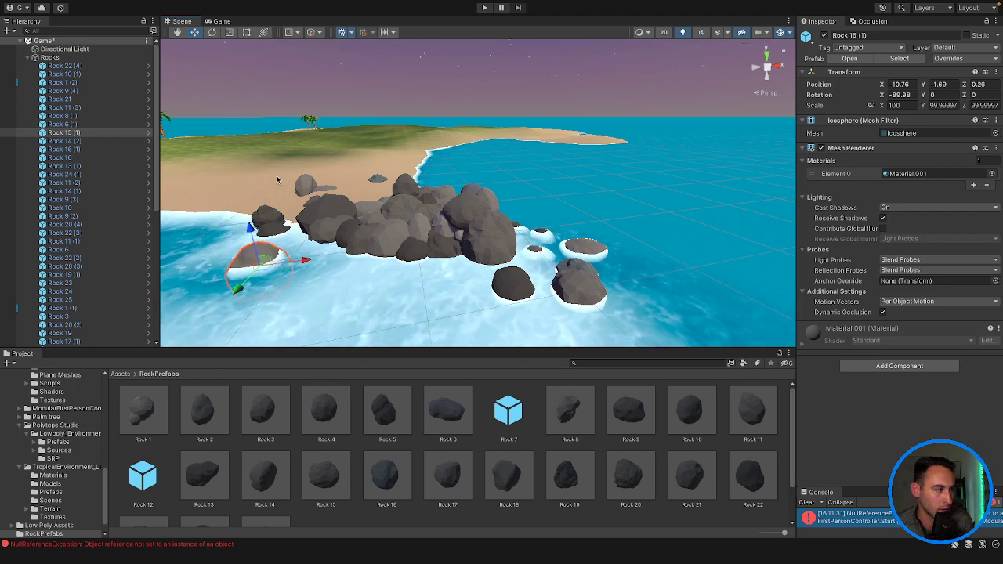
Add a Mesh Collider component to Rock 22 (4) in the Rocks group.
{"action": "left_click", "coordinate": [278, 185]}
{"action": "left_click", "coordinate": [647, 210]}
{"action": "right_click_drag", "start_coordinate": [647, 210], "coordinate": [575, 212]}
{"action": "key", "text": "d"}
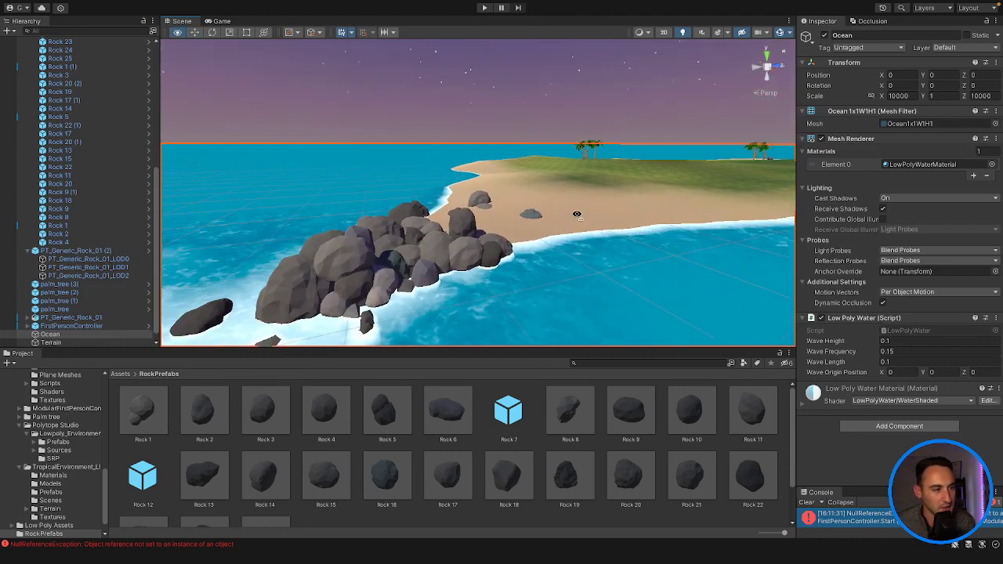
{"action": "right_click_drag", "start_coordinate": [578, 253], "coordinate": [639, 238]}
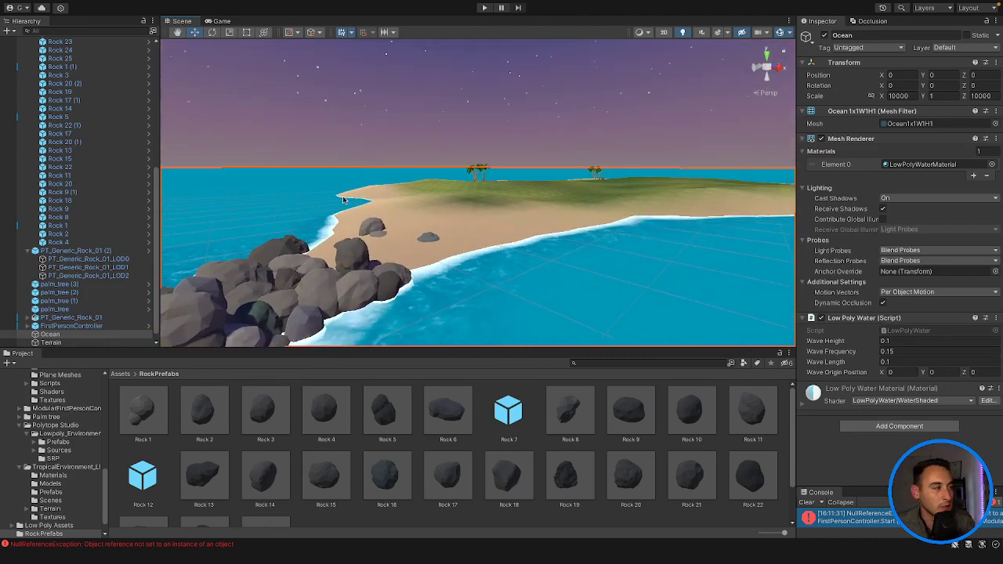
{"action": "scroll", "coordinate": [125, 143], "scroll_direction": "up", "scroll_amount": 10}
{"action": "left_click", "coordinate": [74, 65]}
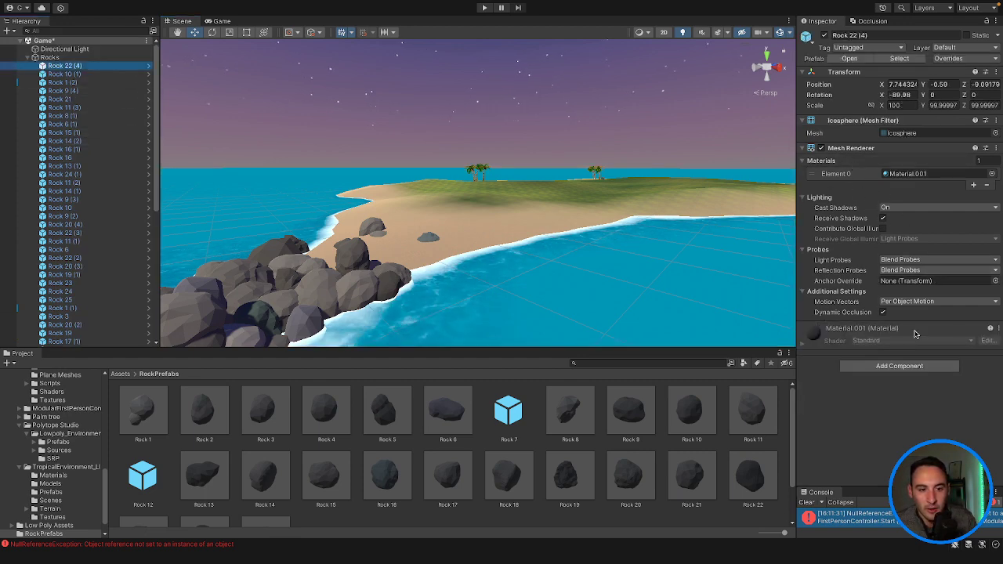
{"action": "left_click", "coordinate": [911, 366]}
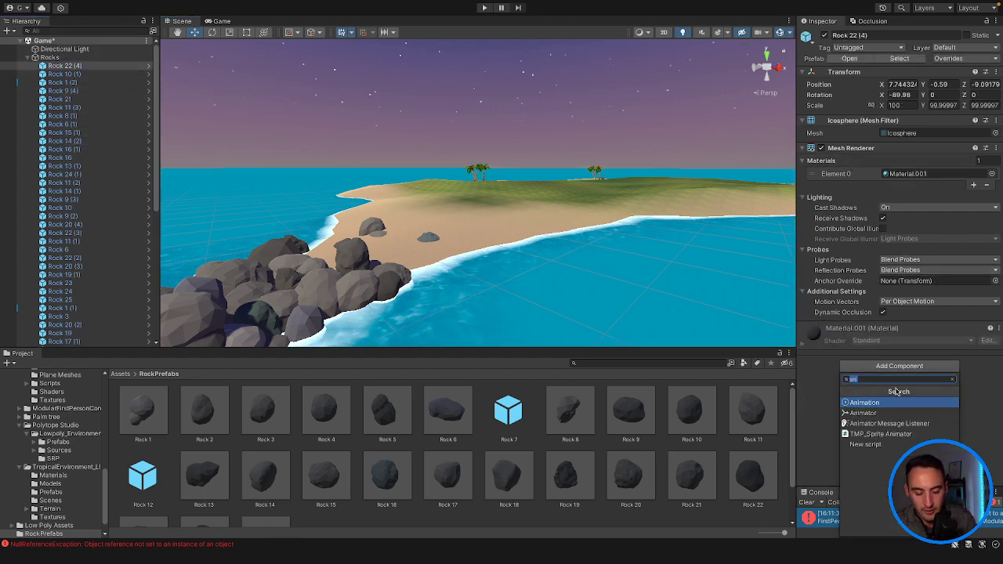
{"action": "type", "text": "coll"}
{"action": "key", "text": "Down"}
{"action": "key", "text": "Down"}
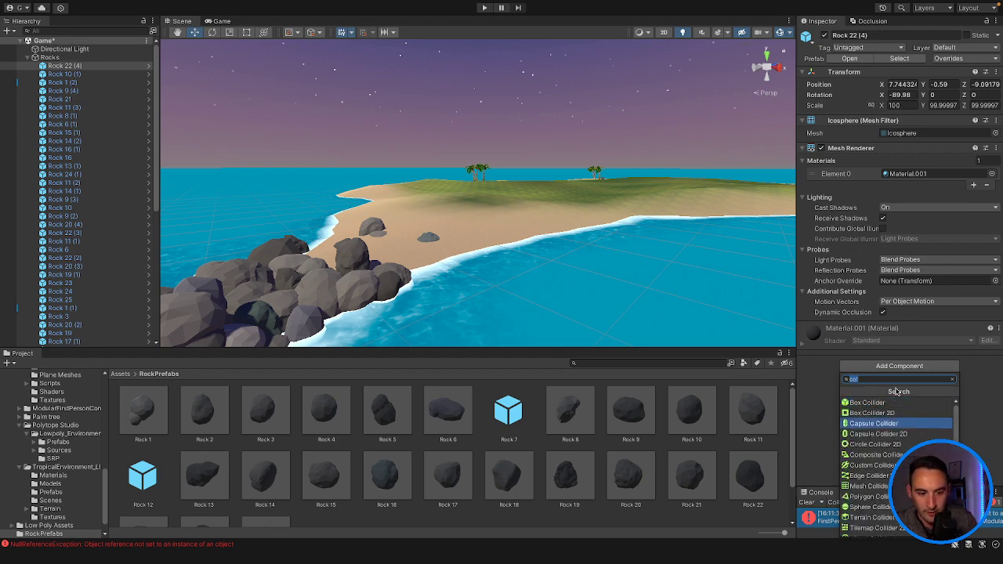
{"action": "key", "text": "Return"}
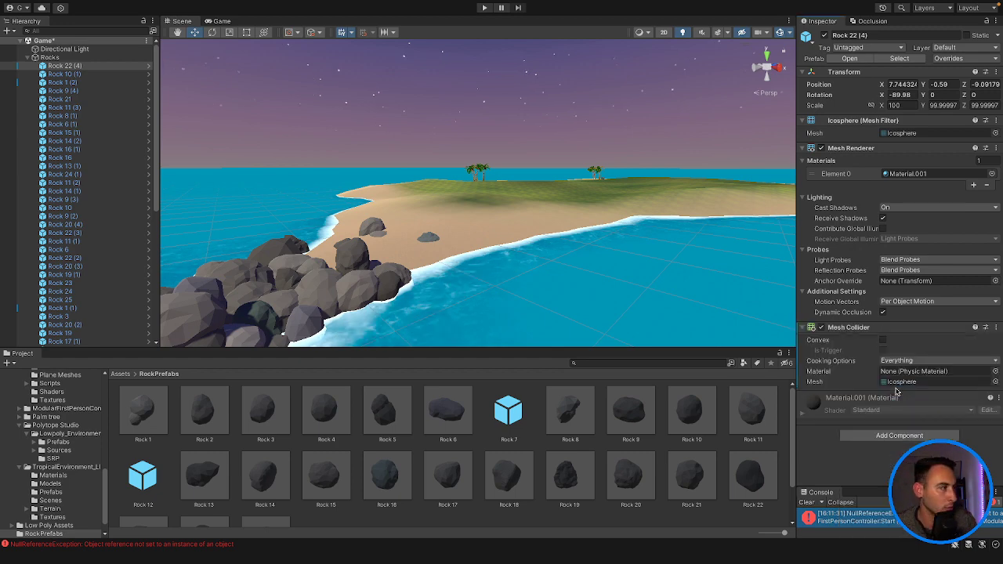
Frame Rock 22 (4) in the scene to check its location and undo the added Mesh Collider.
{"action": "double_click", "coordinate": [120, 67]}
{"action": "scroll", "coordinate": [391, 203], "scroll_direction": "down", "scroll_amount": 8}
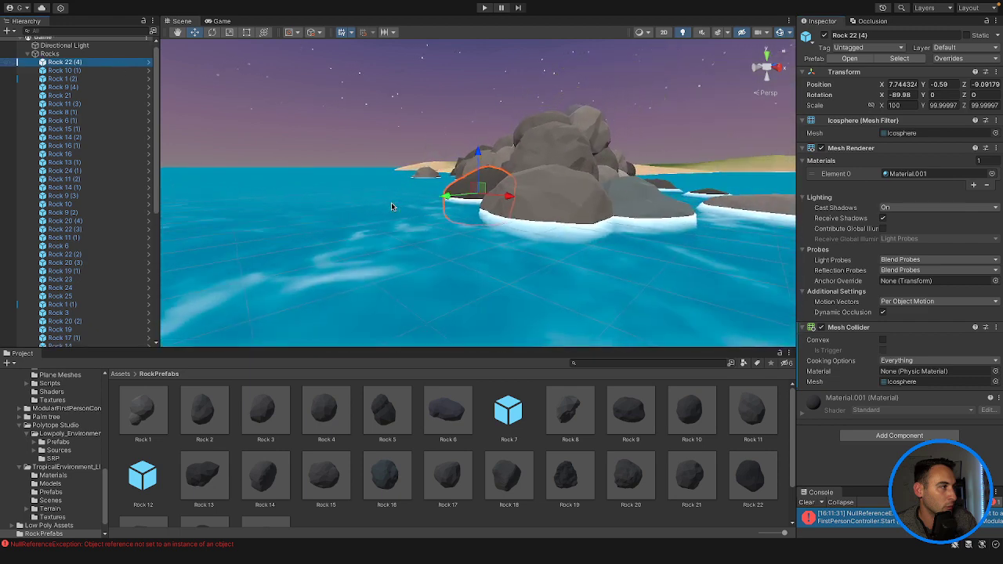
{"action": "key", "text": "ctrl+z"}
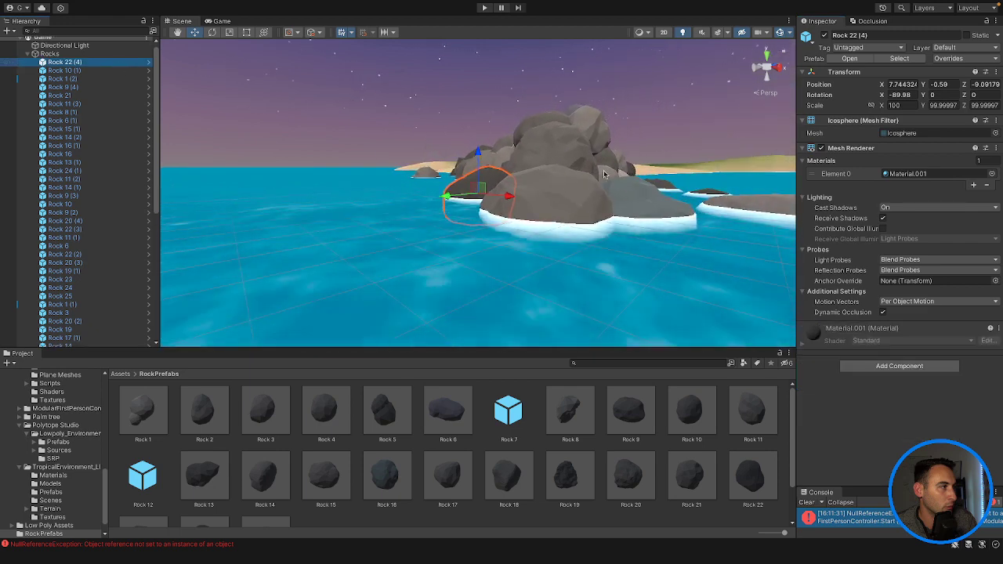
Select Rock 11 (2) lying on the sand, frame it in the scene, and add a Mesh Collider component to it.
{"action": "right_click_drag", "start_coordinate": [642, 202], "coordinate": [629, 115]}
{"action": "scroll", "coordinate": [642, 171], "scroll_direction": "up", "scroll_amount": 5}
{"action": "right_click_drag", "start_coordinate": [646, 190], "coordinate": [569, 189]}
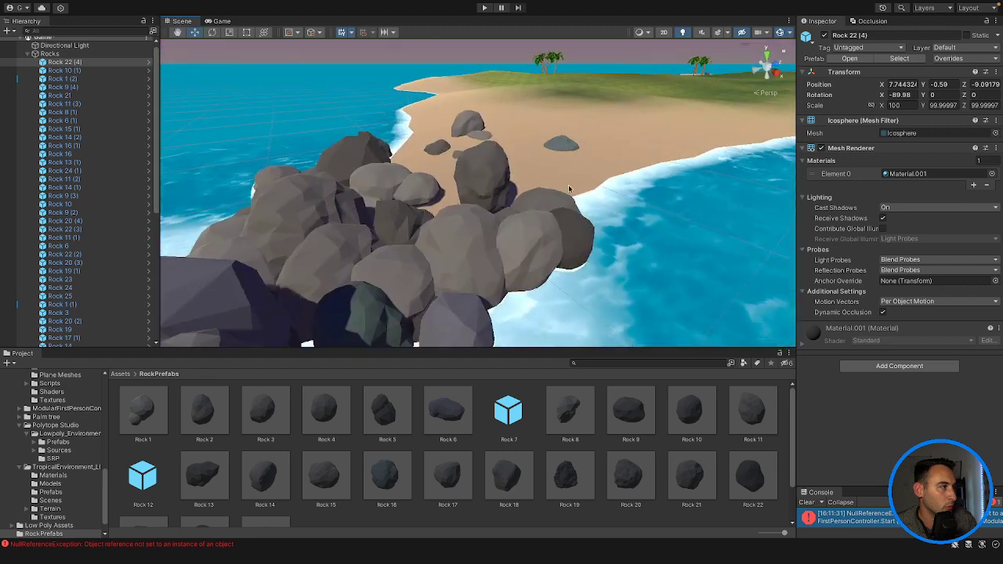
{"action": "left_click", "coordinate": [462, 122]}
{"action": "left_click", "coordinate": [63, 179]}
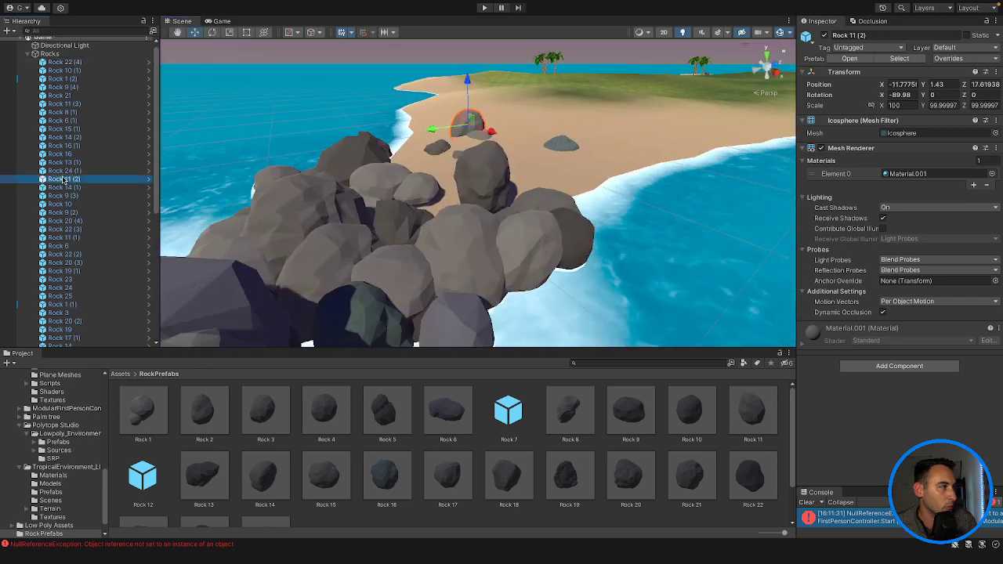
{"action": "double_click", "coordinate": [63, 180]}
{"action": "scroll", "coordinate": [445, 219], "scroll_direction": "down", "scroll_amount": 6}
{"action": "left_click", "coordinate": [863, 368]}
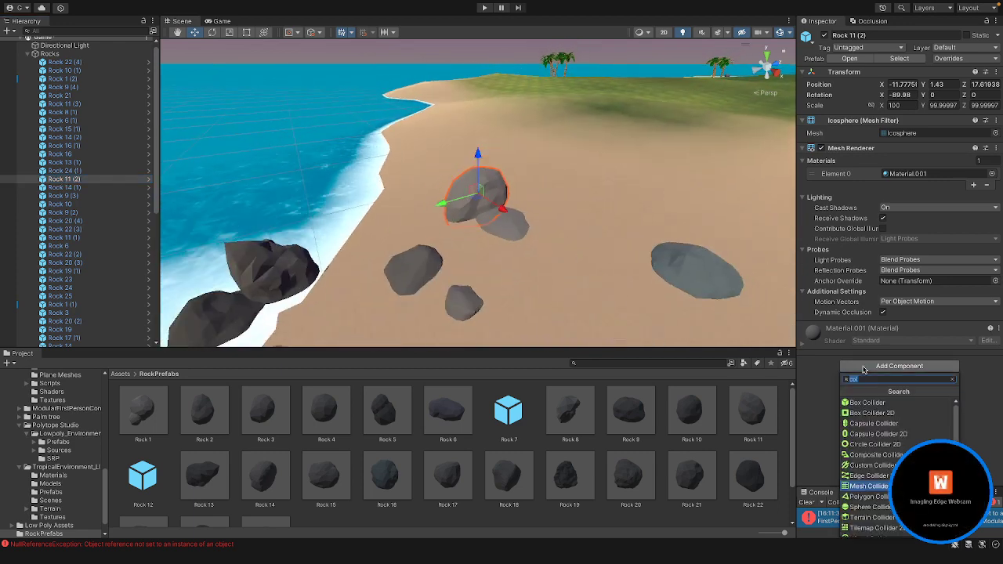
{"action": "key", "text": "Return"}
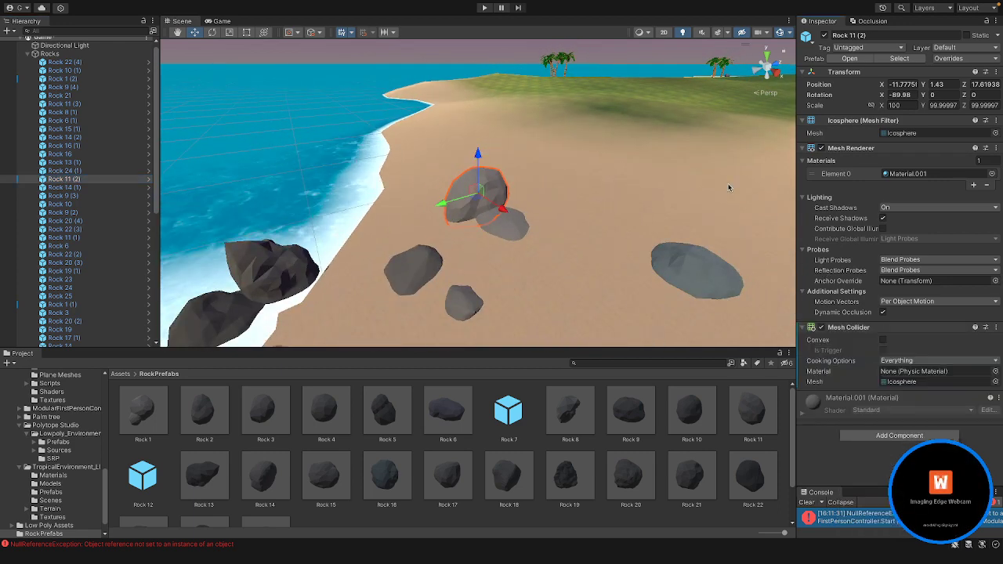
Start Play mode and walk the first-person character forward over the grassy terrain.
{"action": "left_click", "coordinate": [484, 9]}
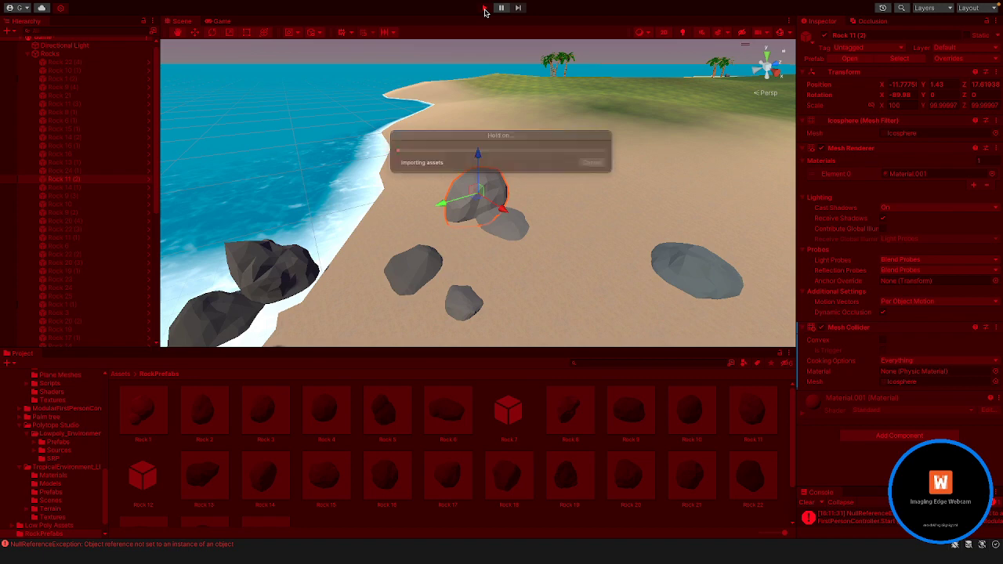
{"action": "key", "text": "w"}
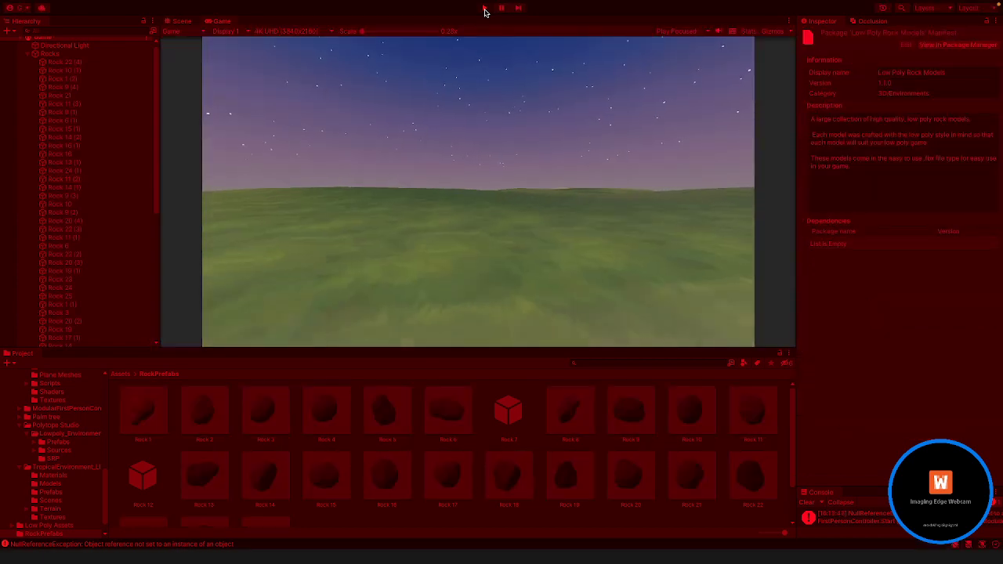
{"action": "key", "text": "w"}
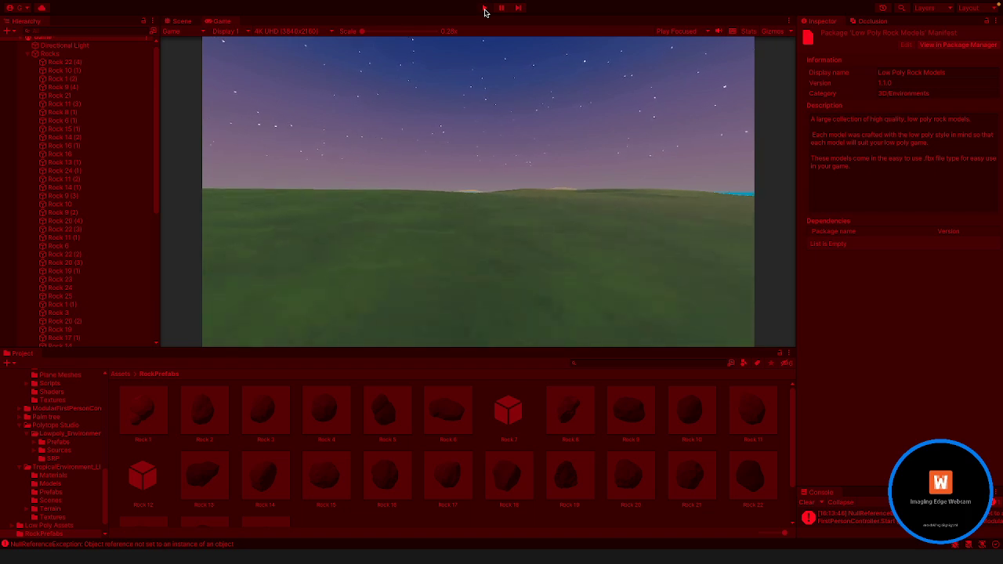
{"action": "key", "text": "w"}
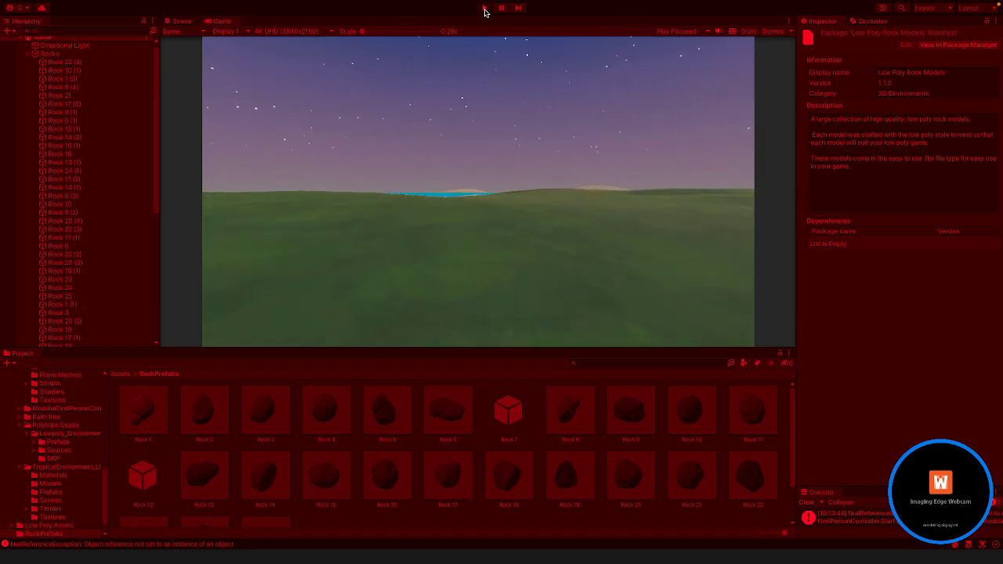
{"action": "key", "text": "shift+w"}
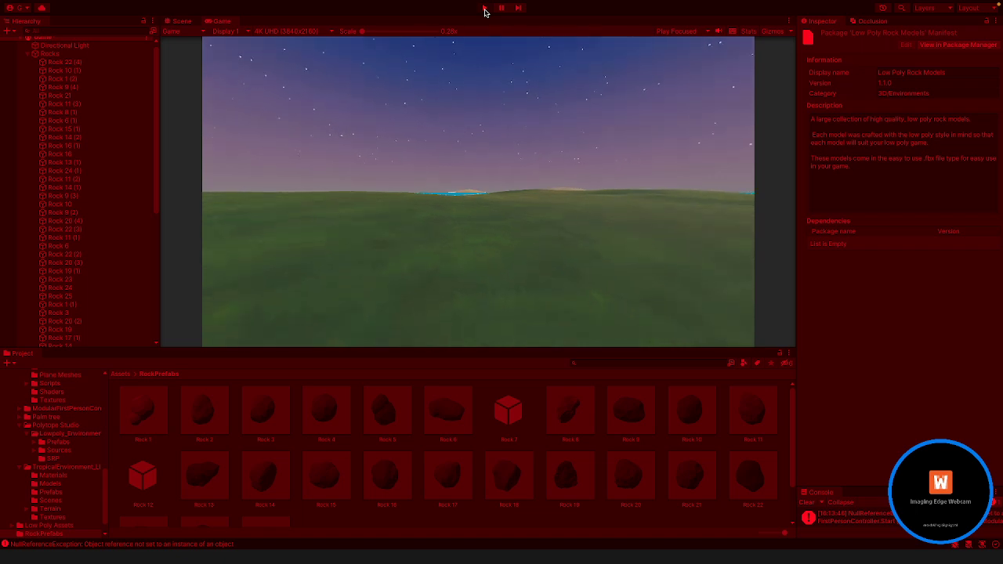
{"action": "key", "text": "w"}
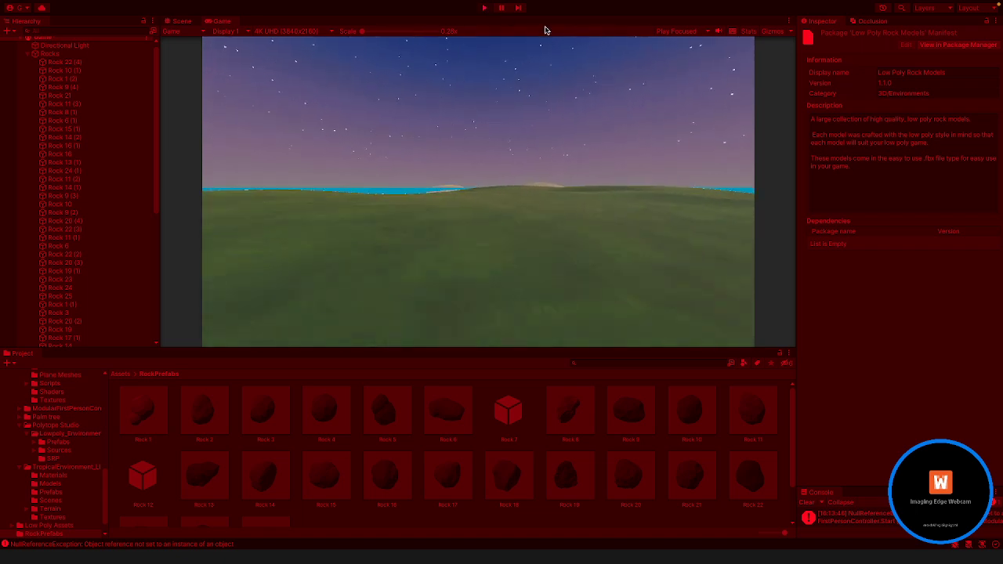
{"action": "key", "text": "w"}
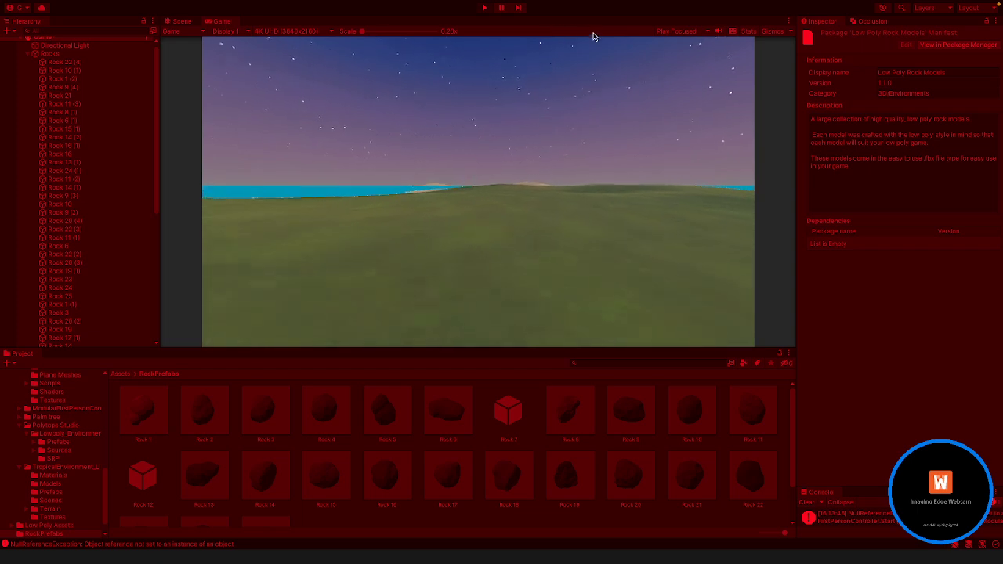
Walk the first-person character across the grass and down the beach to the large standing rock beside the rock pile.
{"action": "key", "text": "w"}
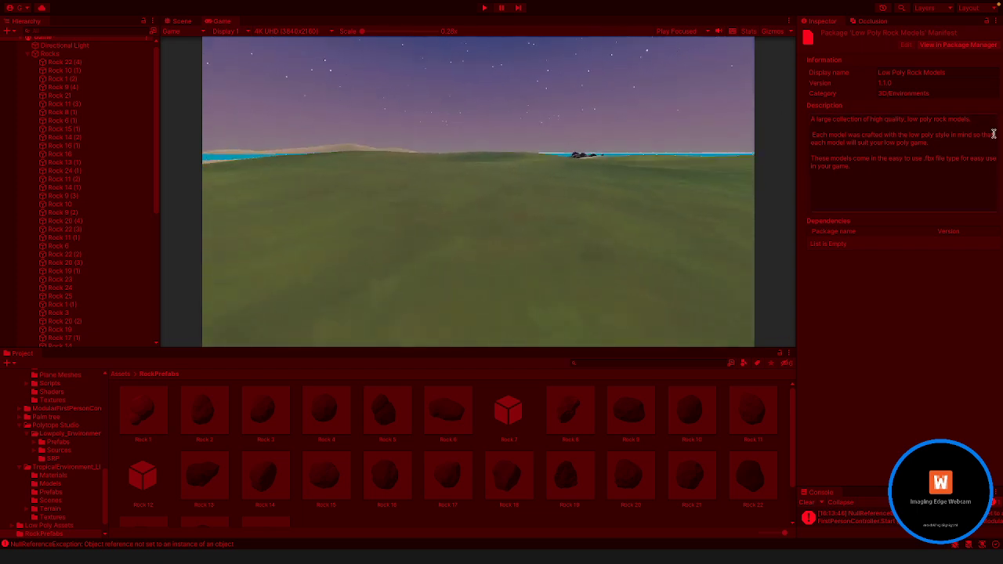
{"action": "key", "text": "w"}
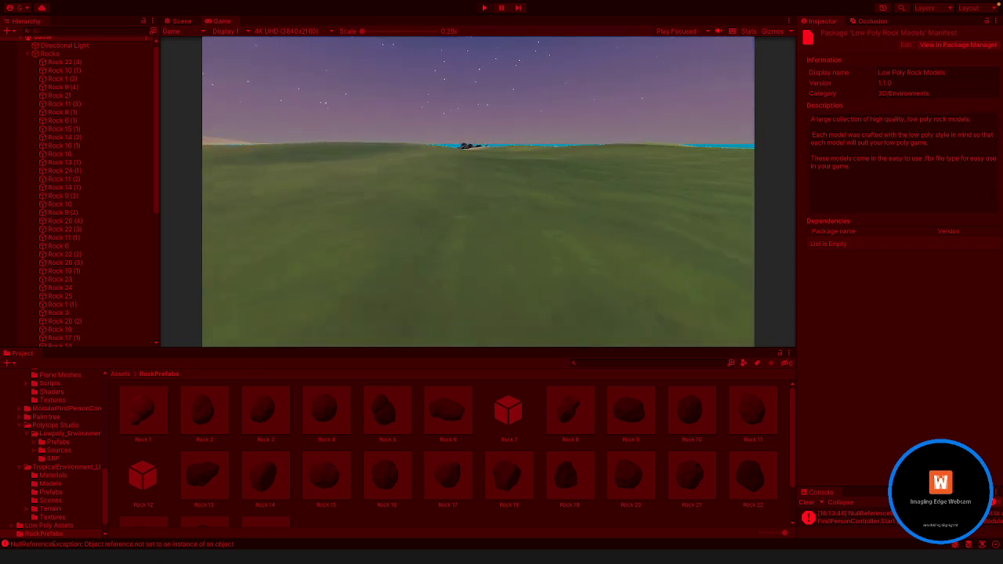
{"action": "key", "text": "w"}
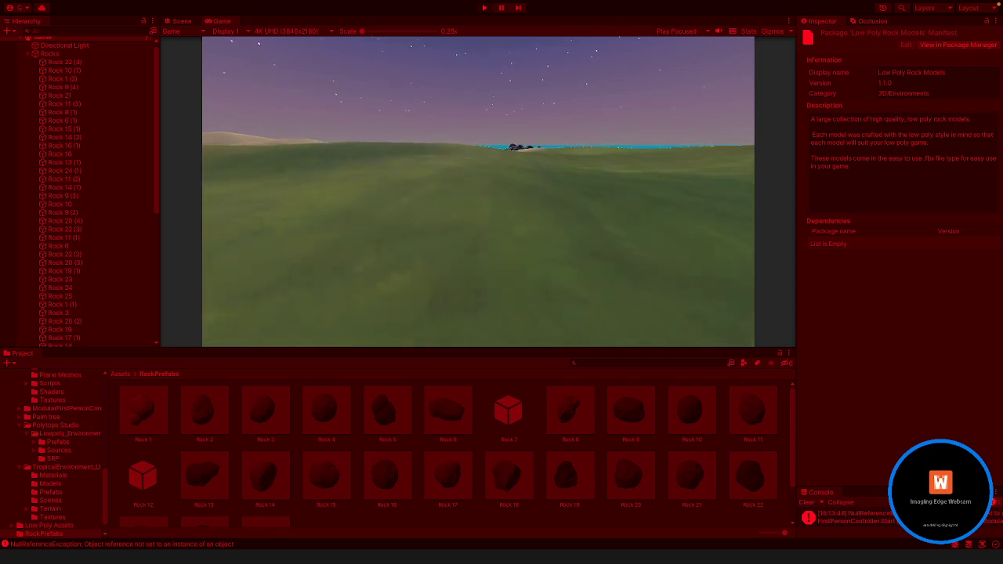
{"action": "key", "text": "w"}
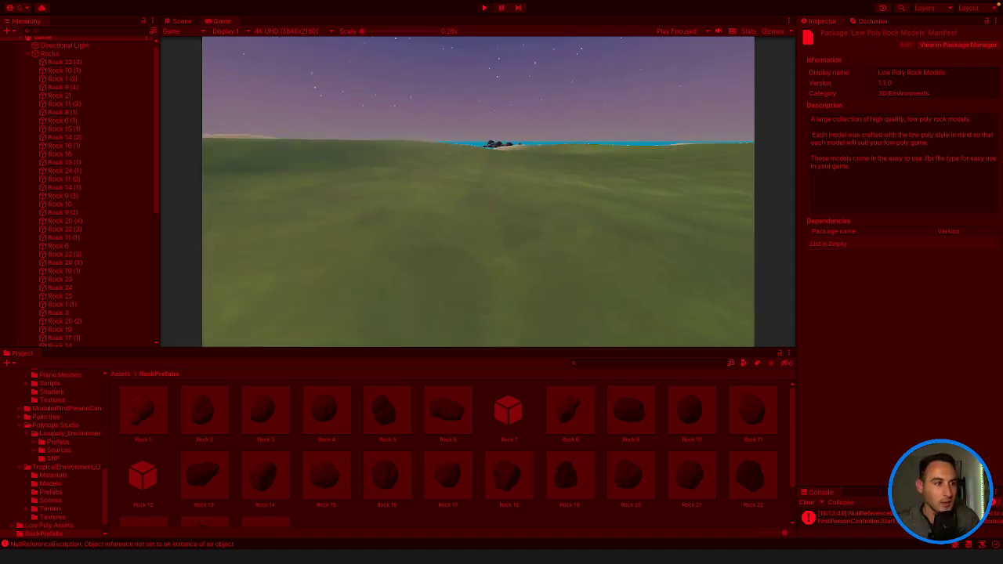
{"action": "key", "text": "w"}
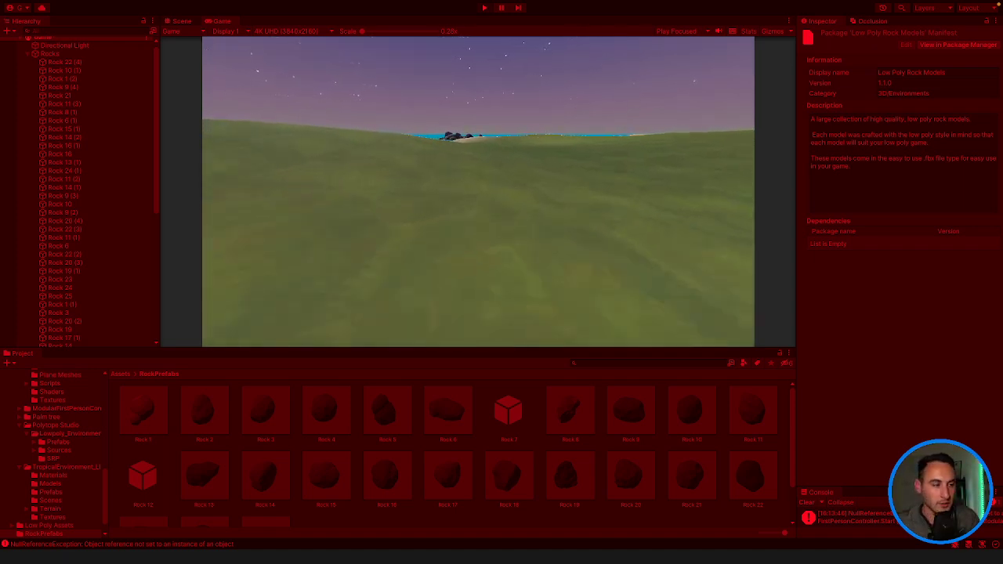
{"action": "key", "text": "w"}
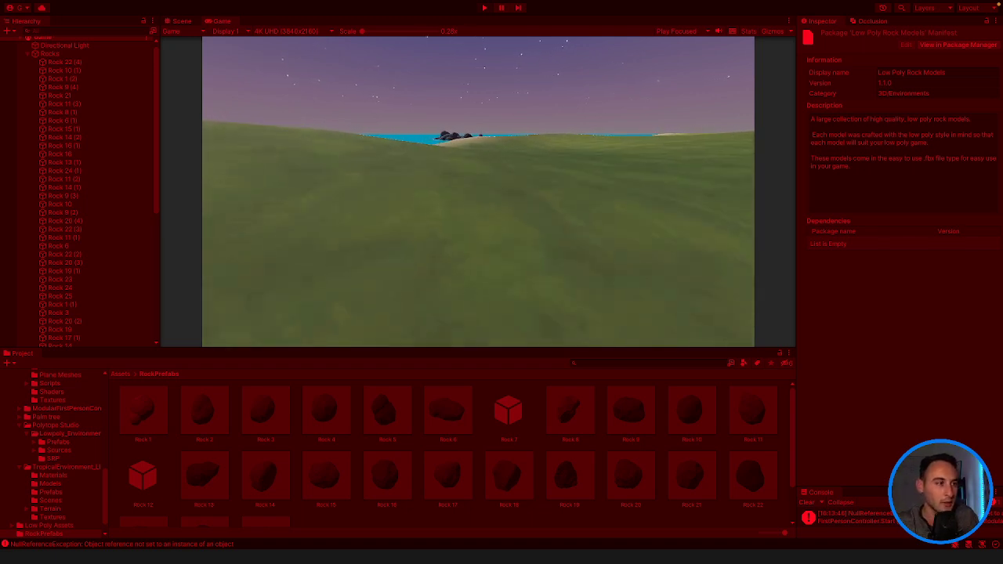
{"action": "key", "text": "w"}
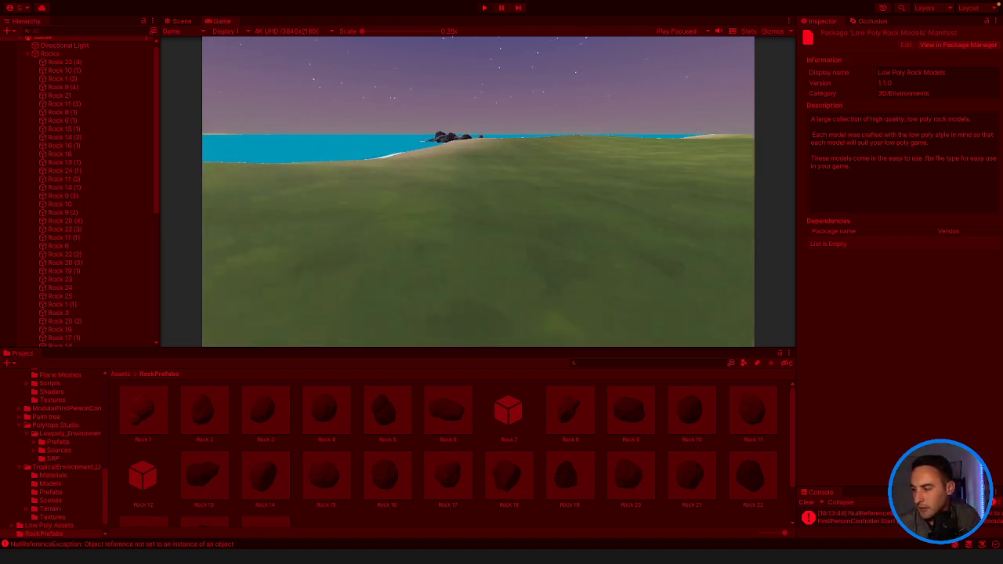
{"action": "key", "text": "w"}
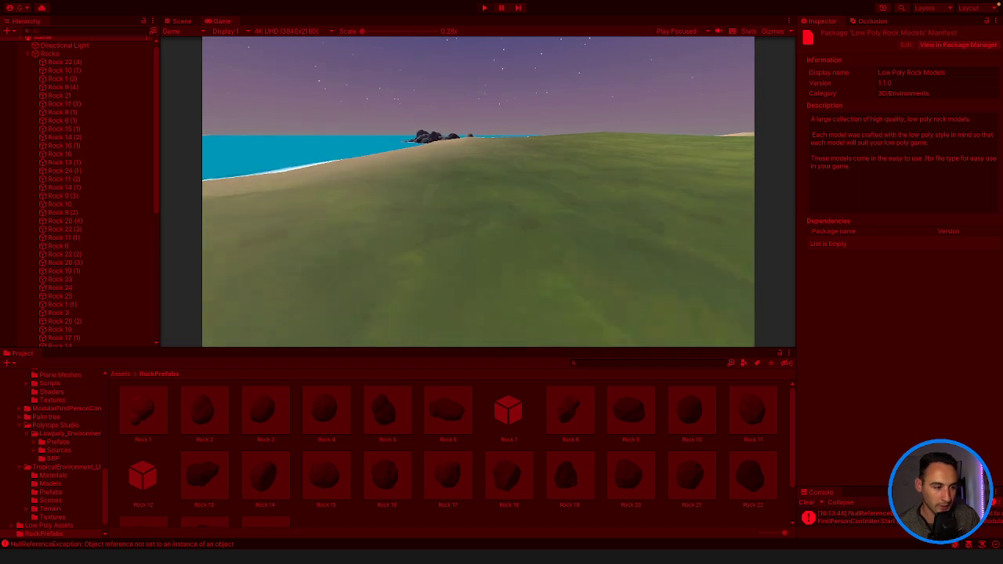
{"action": "key", "text": "w"}
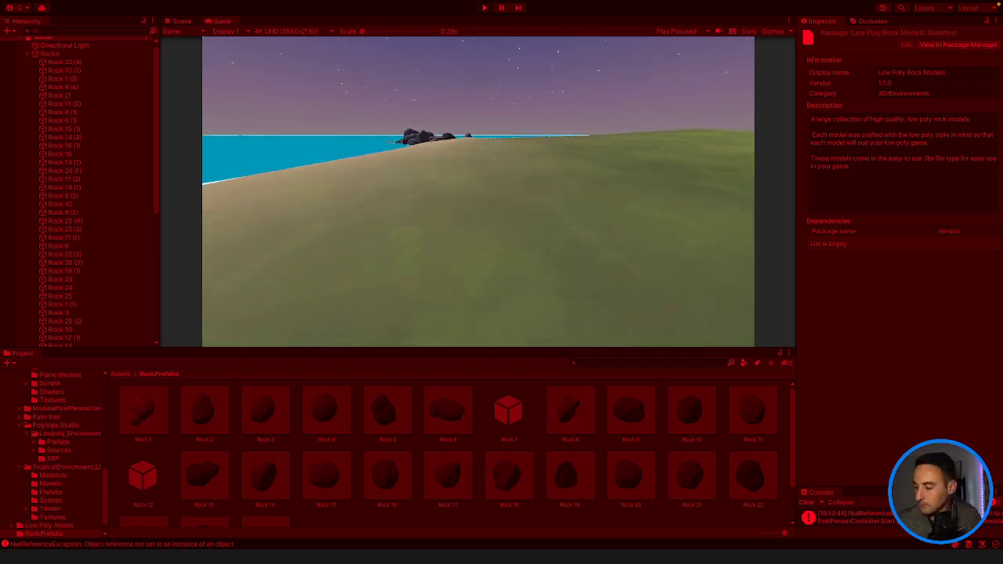
{"action": "key", "text": "w"}
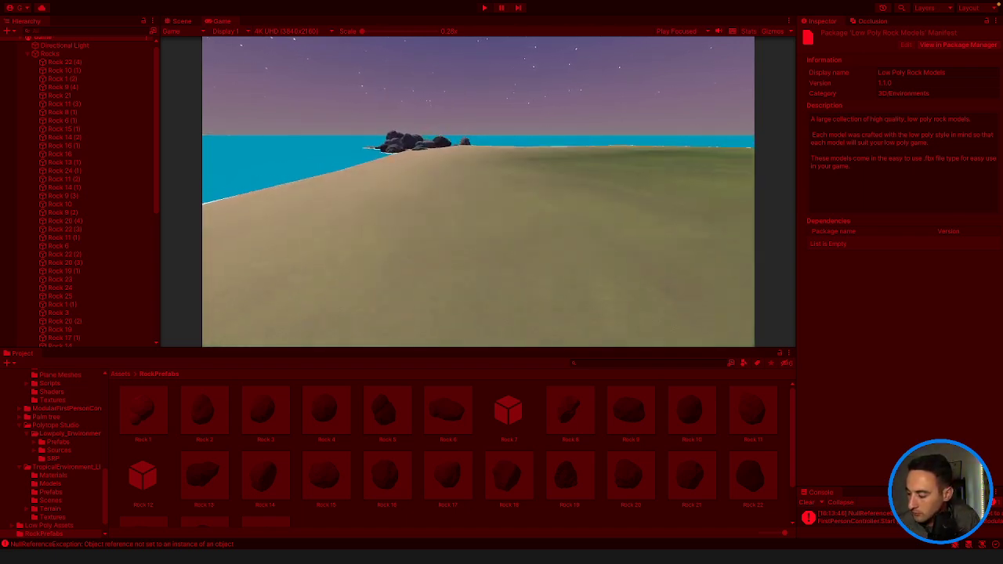
{"action": "key", "text": "w"}
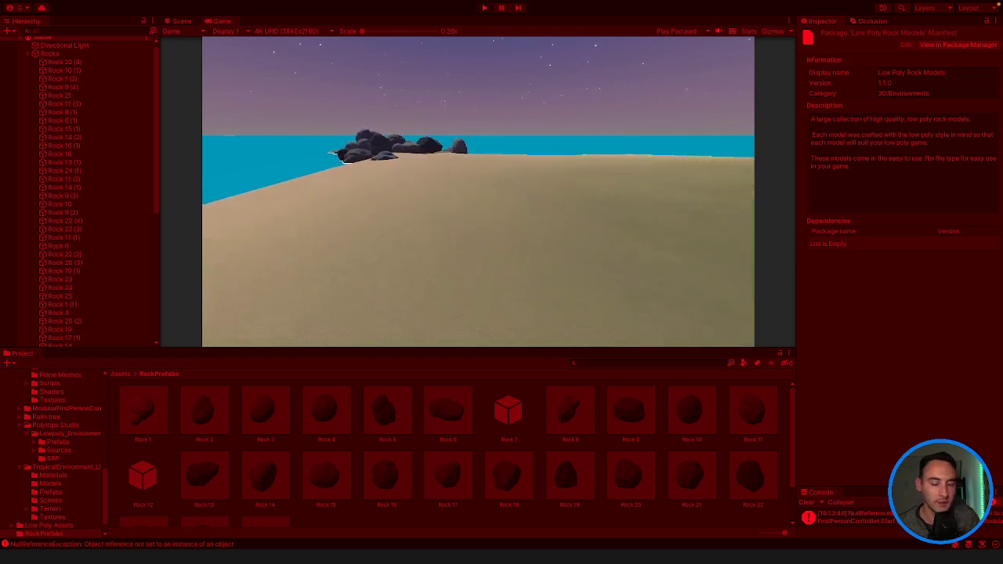
{"action": "key", "text": "w"}
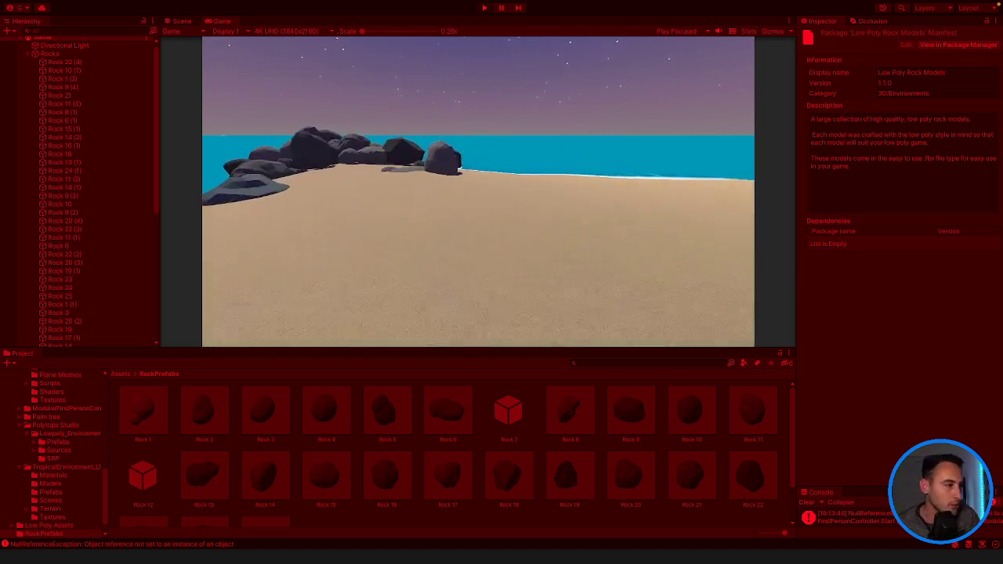
{"action": "key", "text": "w"}
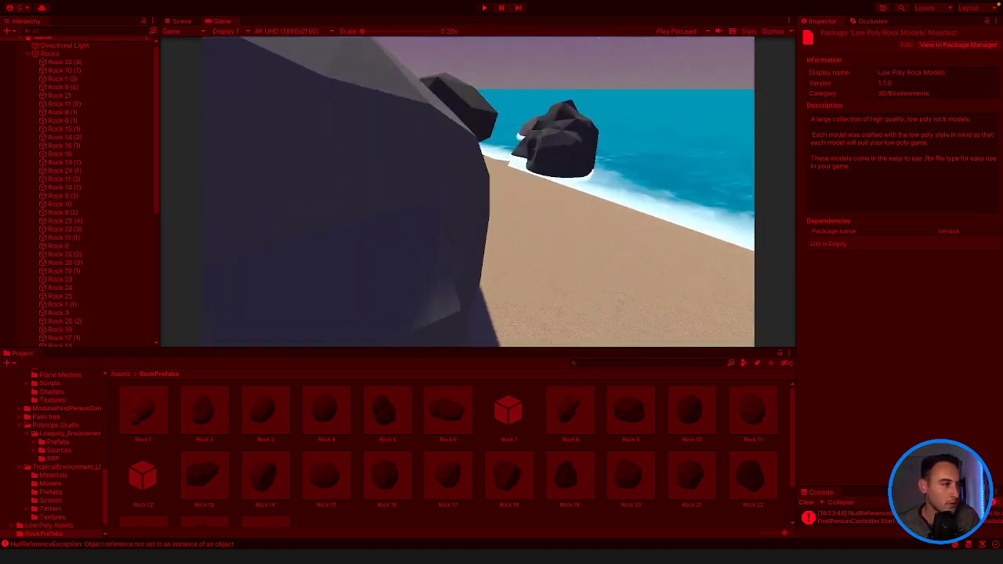
Test the standing rock's collider by walking into it and backing away, and exit Play mode.
{"action": "key", "text": "s"}
{"action": "key", "text": "w"}
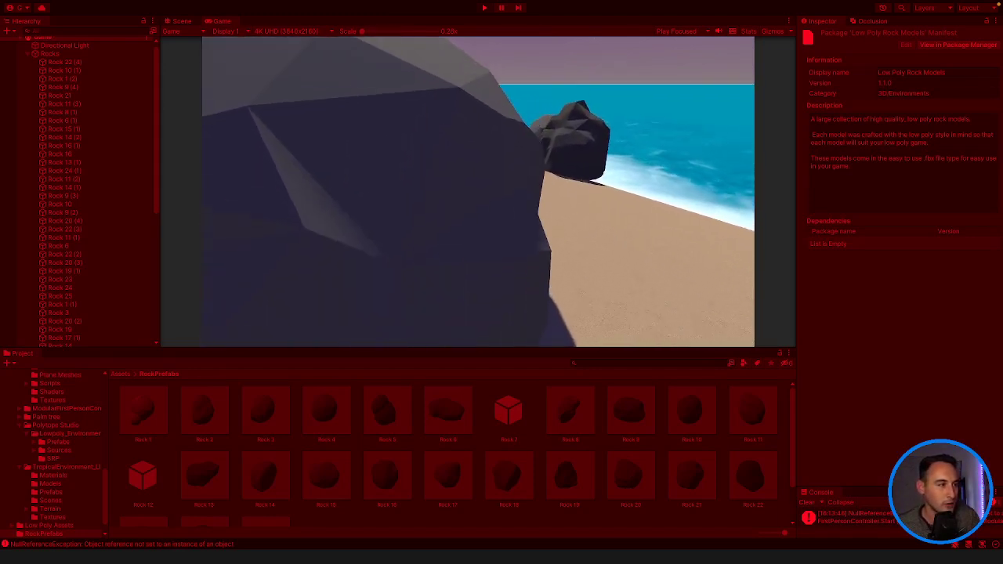
{"action": "key", "text": "s"}
{"action": "key", "text": "w"}
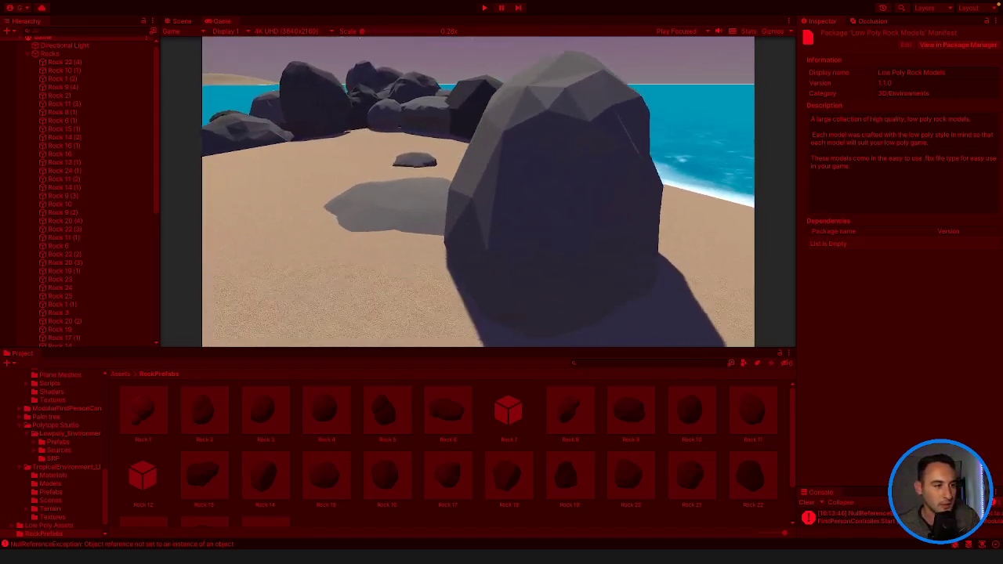
{"action": "key", "text": "s"}
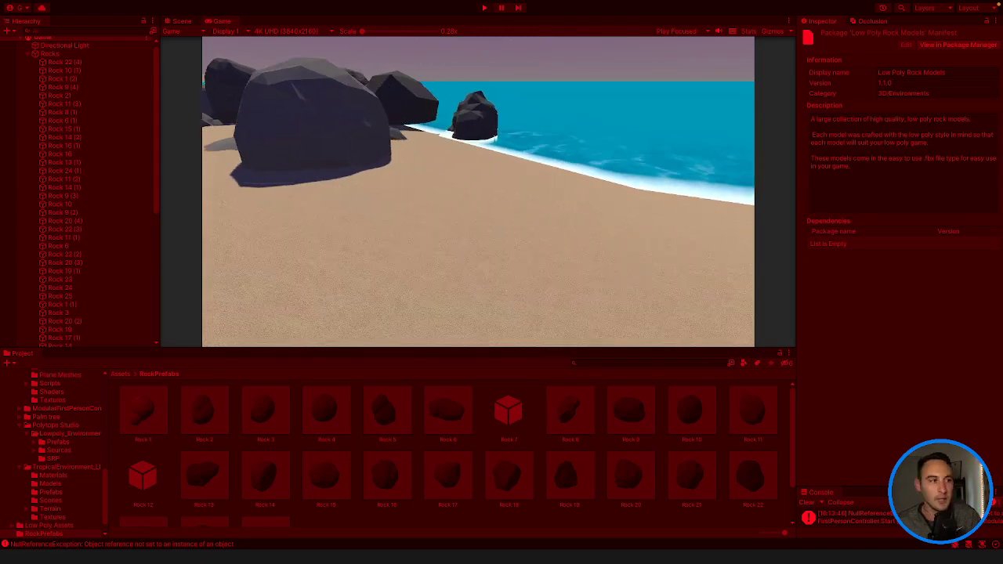
{"action": "key", "text": "Escape"}
{"action": "left_click", "coordinate": [483, 8]}
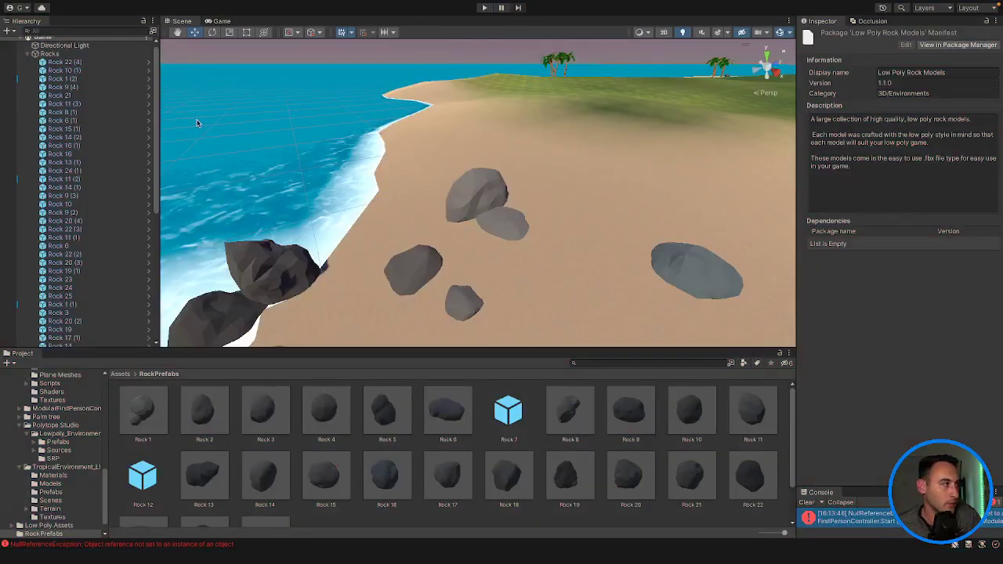
{"action": "left_click", "coordinate": [65, 62]}
{"action": "scroll", "coordinate": [114, 226], "scroll_direction": "down", "scroll_amount": 10}
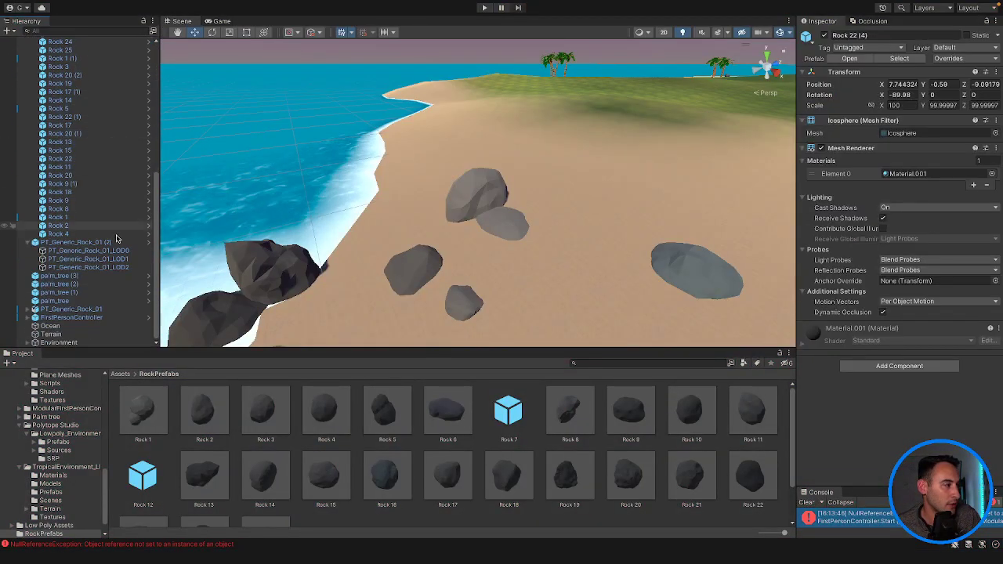
{"action": "left_click", "coordinate": [105, 233], "text": "shift"}
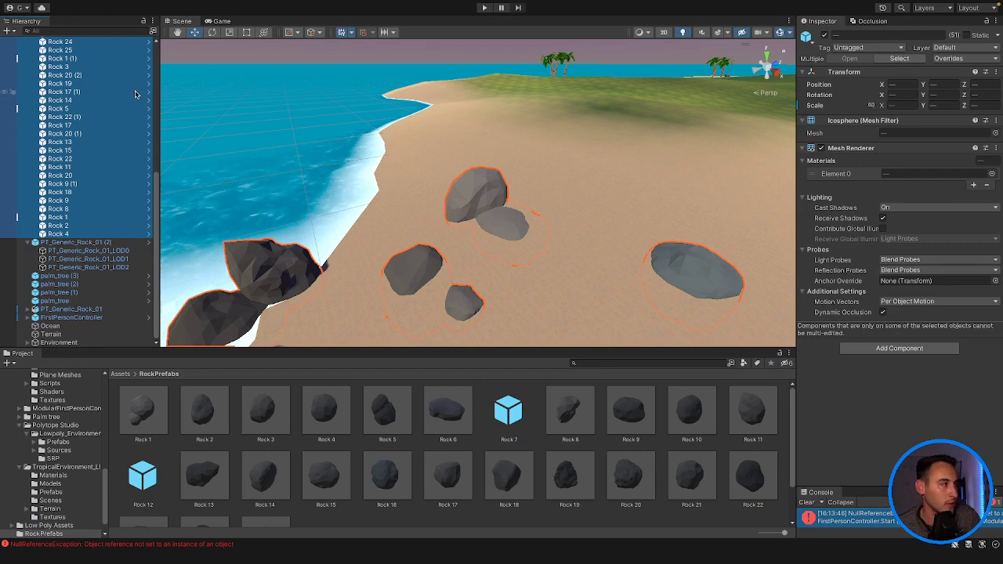
Select Rock 11 (2) on the sand and remove its Mesh Collider component.
{"action": "left_click", "coordinate": [497, 201]}
{"action": "left_click", "coordinate": [490, 197]}
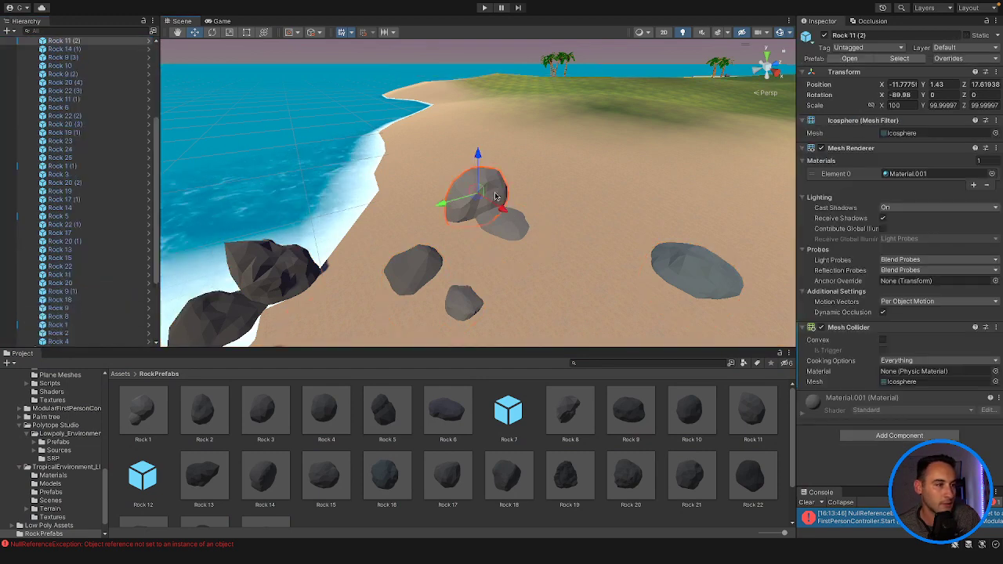
{"action": "left_click", "coordinate": [996, 328]}
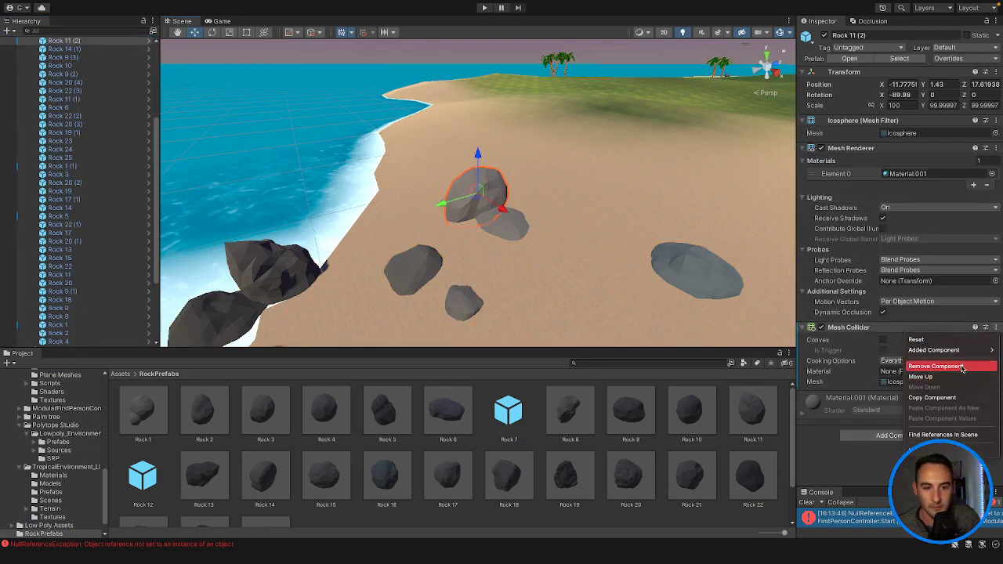
{"action": "left_click", "coordinate": [960, 367]}
Select all rocks in the Rocks group, from Rock 22 (4) to Rock 4, and add a Mesh Collider to them together.
{"action": "scroll", "coordinate": [67, 95], "scroll_direction": "up", "scroll_amount": 5}
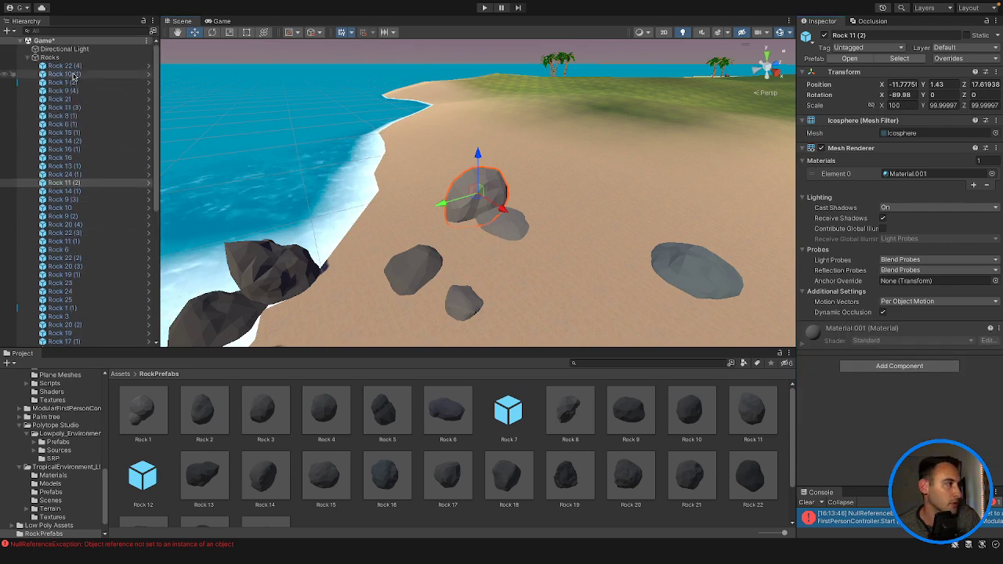
{"action": "left_click", "coordinate": [72, 68]}
{"action": "scroll", "coordinate": [86, 133], "scroll_direction": "down", "scroll_amount": 6}
{"action": "scroll", "coordinate": [86, 139], "scroll_direction": "down", "scroll_amount": 2}
{"action": "left_click", "coordinate": [58, 243], "text": "shift"}
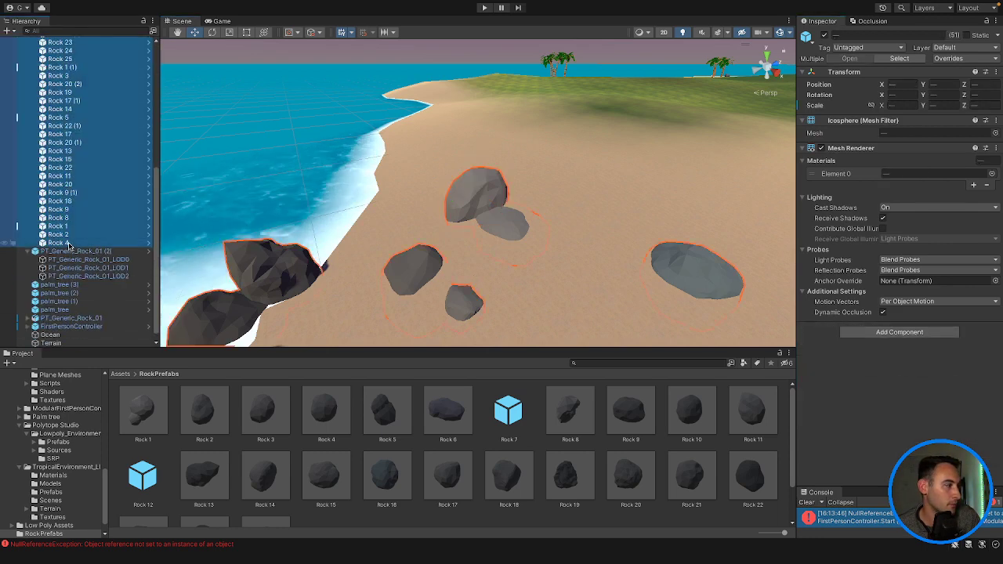
{"action": "left_click", "coordinate": [868, 332]}
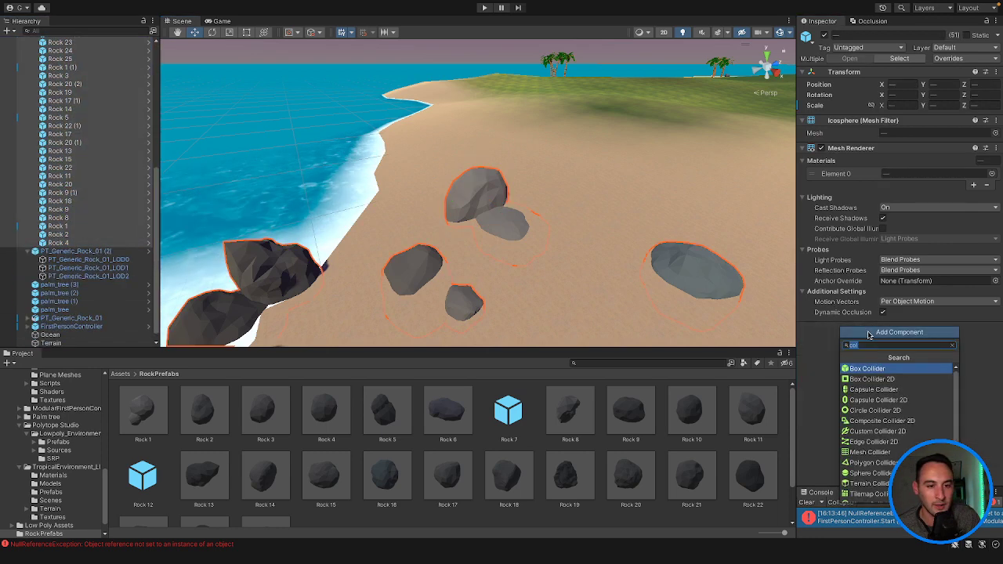
{"action": "left_click", "coordinate": [866, 452]}
Create a new tag named Rock in the project's tag settings.
{"action": "scroll", "coordinate": [595, 259], "scroll_direction": "down", "scroll_amount": 10}
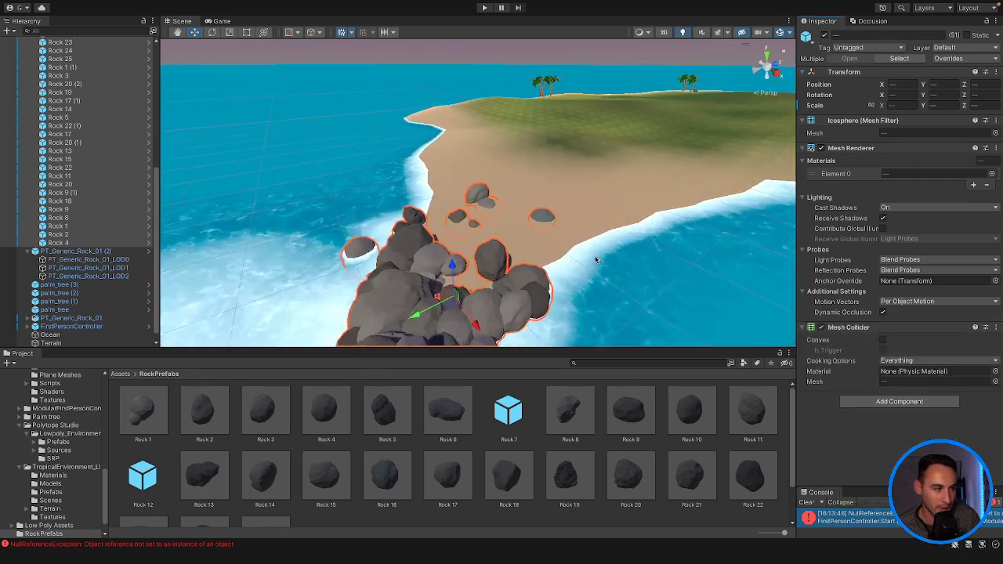
{"action": "scroll", "coordinate": [595, 259], "scroll_direction": "up", "scroll_amount": 10}
{"action": "scroll", "coordinate": [118, 141], "scroll_direction": "up", "scroll_amount": 10}
{"action": "left_click", "coordinate": [904, 48]}
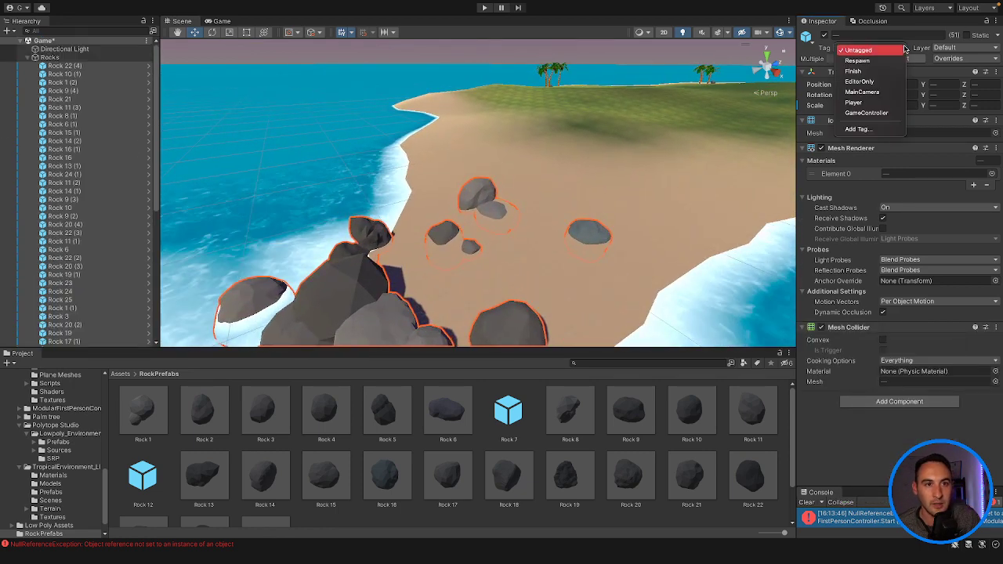
{"action": "left_click", "coordinate": [880, 130]}
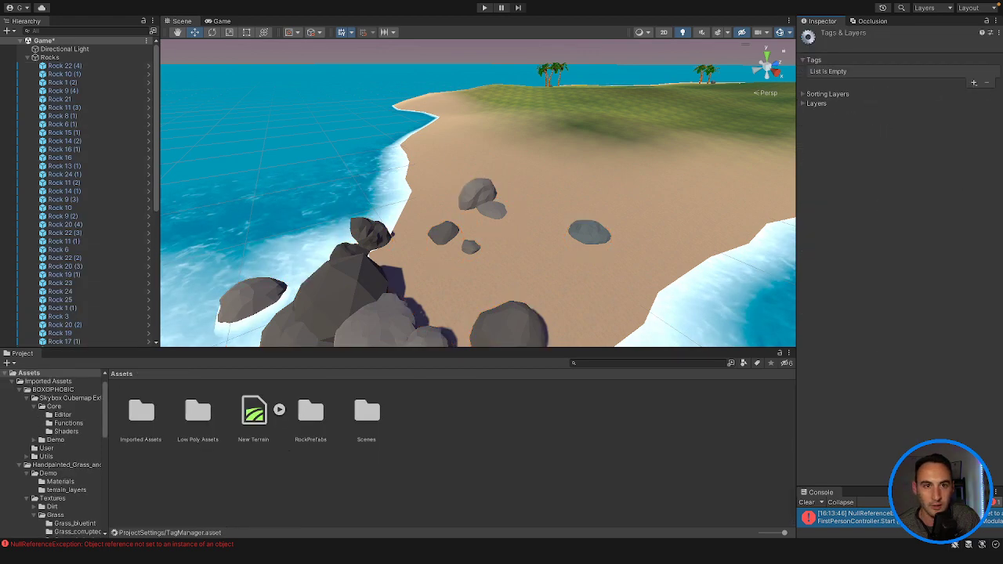
{"action": "left_click", "coordinate": [972, 82]}
{"action": "type", "text": "Ro"}
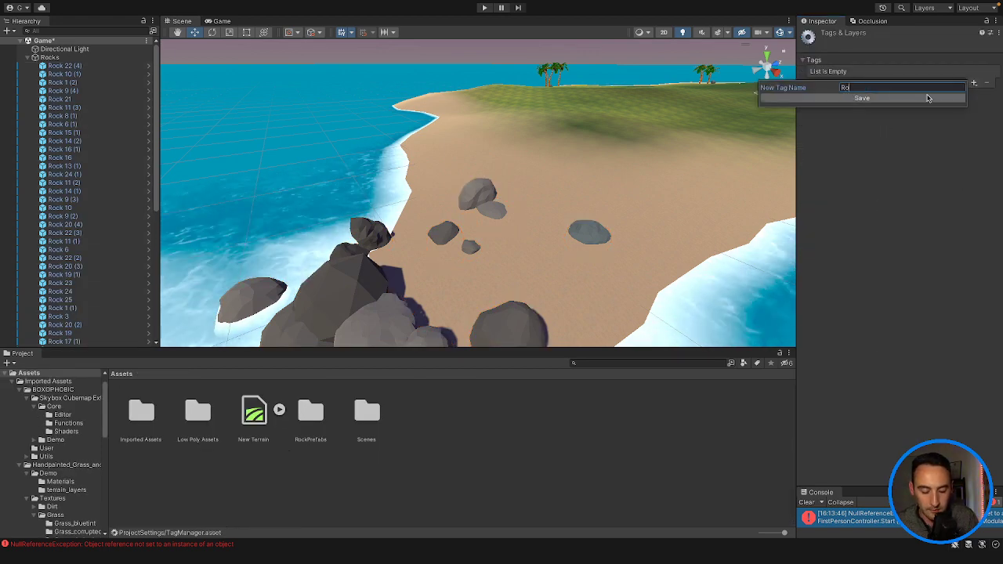
{"action": "left_click", "coordinate": [928, 98]}
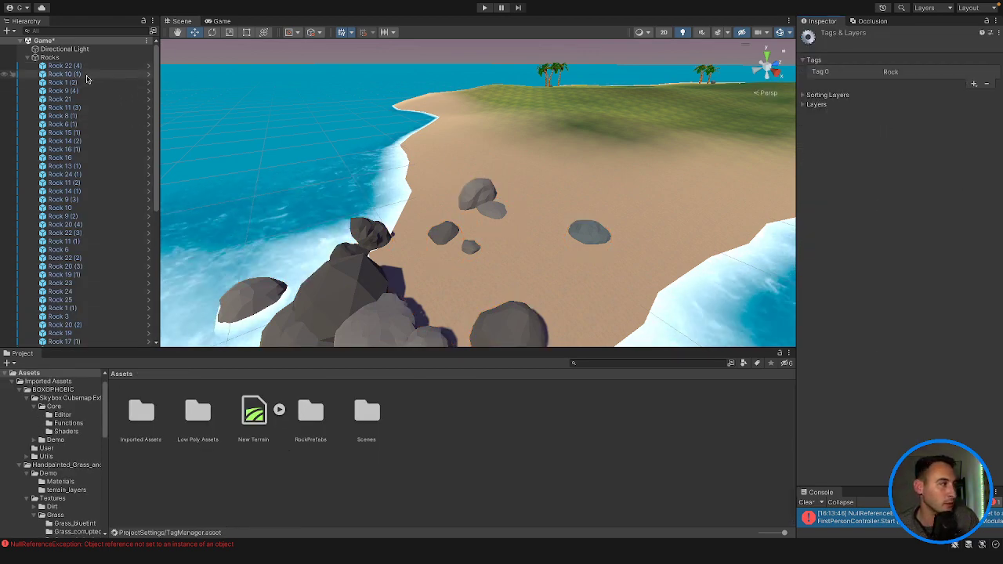
Assign the Rock tag to all rocks from Rock 22 (4) to Rock 4 and apply all overrides to their prefabs.
{"action": "left_click", "coordinate": [55, 57]}
{"action": "left_click", "coordinate": [75, 66]}
{"action": "scroll", "coordinate": [86, 157], "scroll_direction": "down", "scroll_amount": 10}
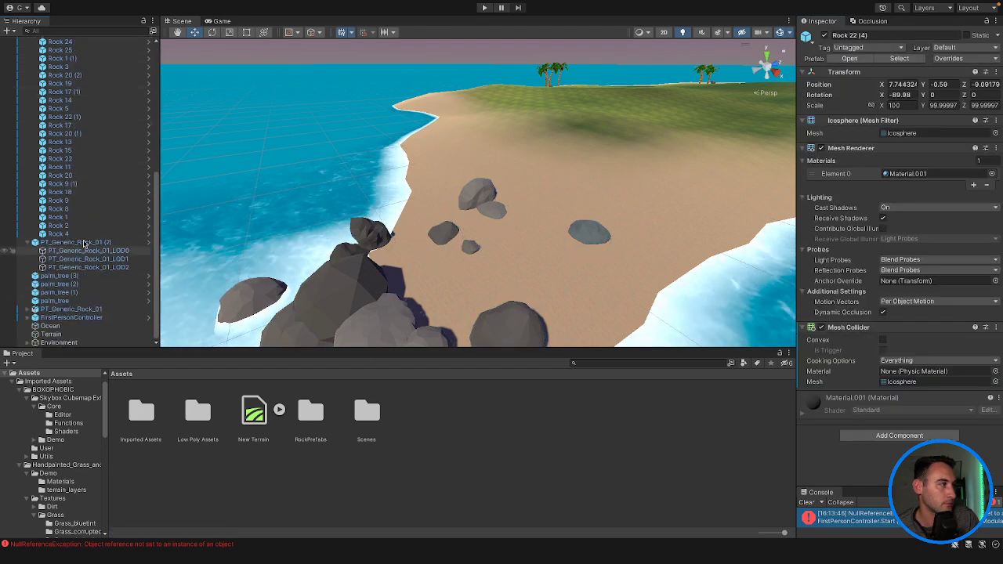
{"action": "left_click", "coordinate": [81, 233], "text": "shift"}
{"action": "left_click", "coordinate": [890, 50]}
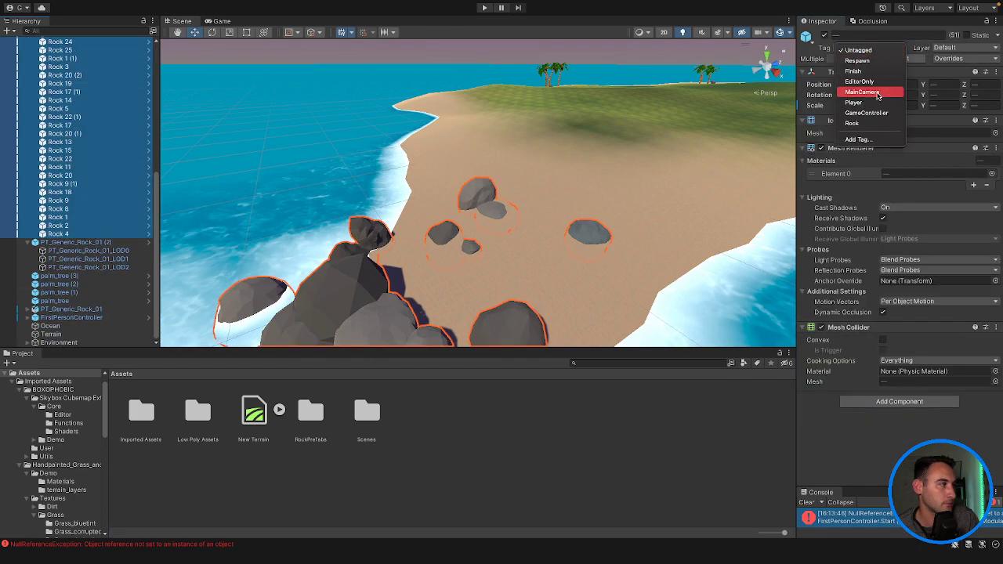
{"action": "left_click", "coordinate": [852, 123]}
{"action": "left_click", "coordinate": [979, 59]}
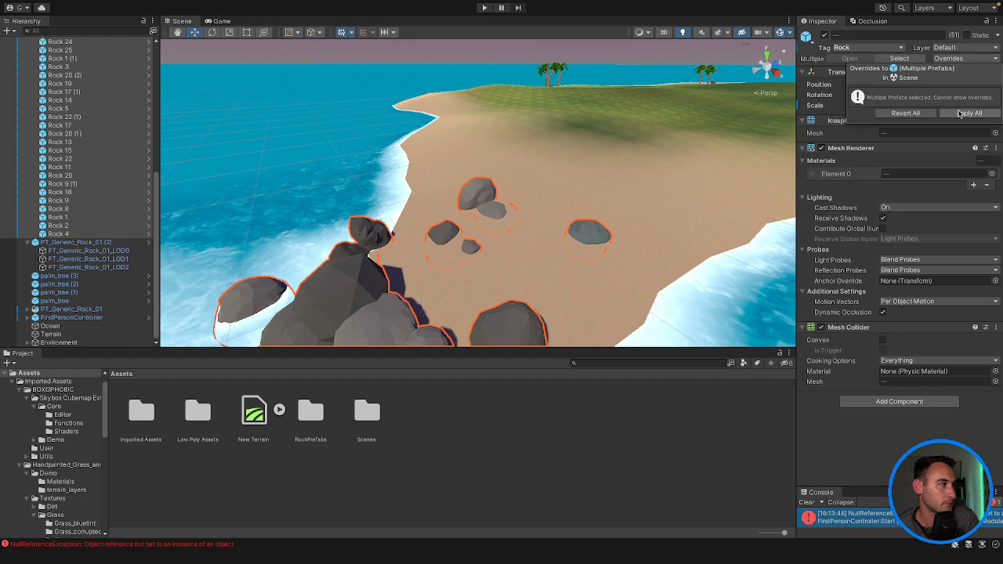
{"action": "left_click", "coordinate": [959, 114]}
{"action": "left_click", "coordinate": [531, 235]}
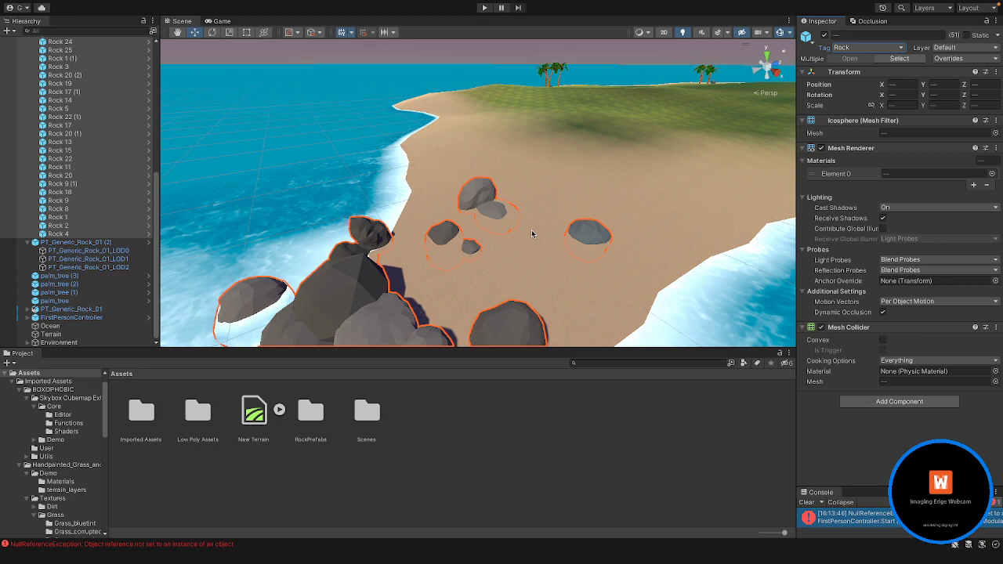
Inspect Rock 18, Rock 22 (4), Rock 8 (1) and other individual rocks for the Rock tag, Mesh Collider and prefab overrides.
{"action": "left_click", "coordinate": [470, 247]}
{"action": "scroll", "coordinate": [77, 201], "scroll_direction": "up", "scroll_amount": 5}
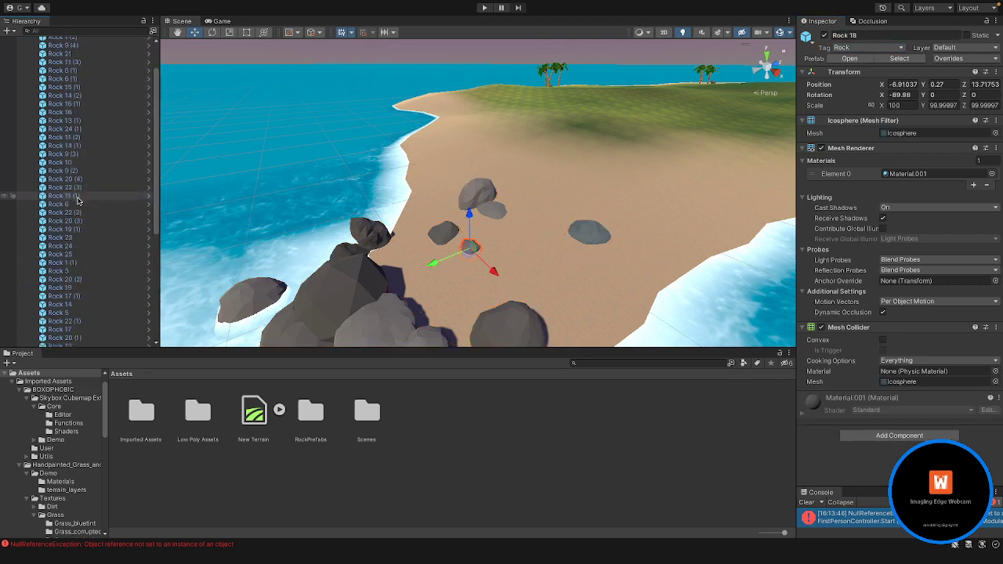
{"action": "left_click", "coordinate": [64, 66]}
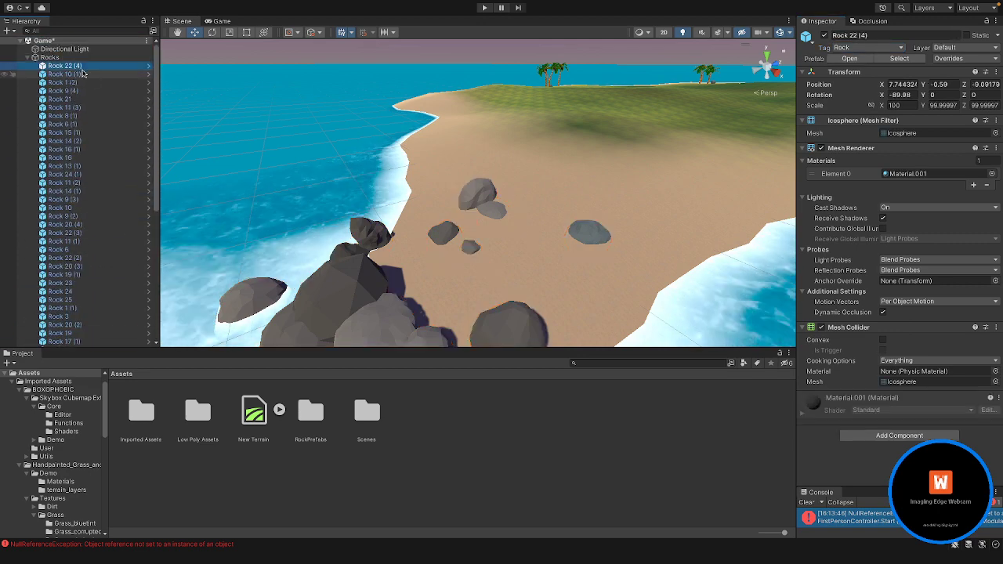
{"action": "left_click", "coordinate": [66, 90]}
{"action": "left_click", "coordinate": [66, 116]}
{"action": "scroll", "coordinate": [91, 118], "scroll_direction": "down", "scroll_amount": 2}
{"action": "scroll", "coordinate": [91, 117], "scroll_direction": "up", "scroll_amount": 3}
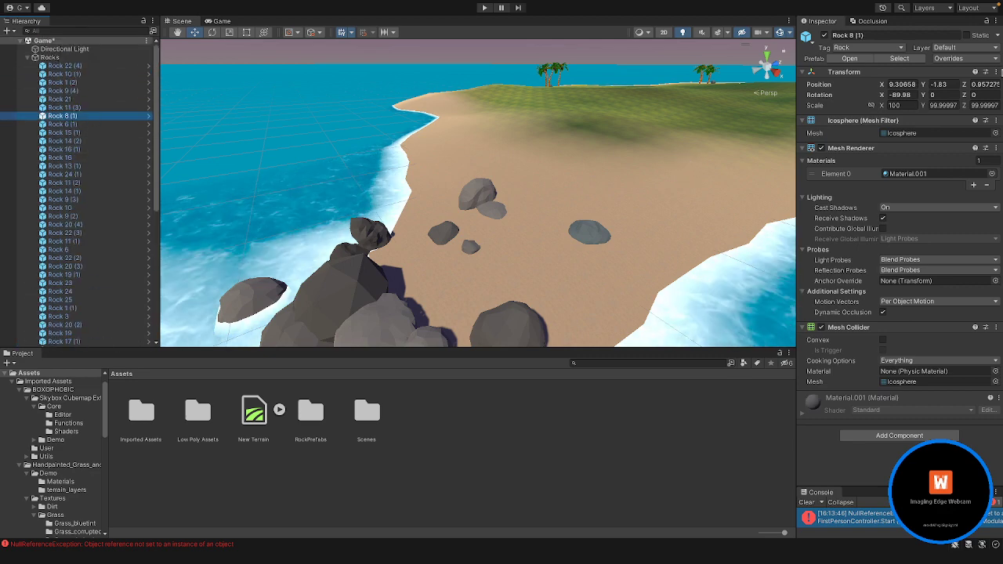
{"action": "left_click", "coordinate": [989, 60]}
{"action": "left_click", "coordinate": [517, 170]}
{"action": "left_click", "coordinate": [442, 159]}
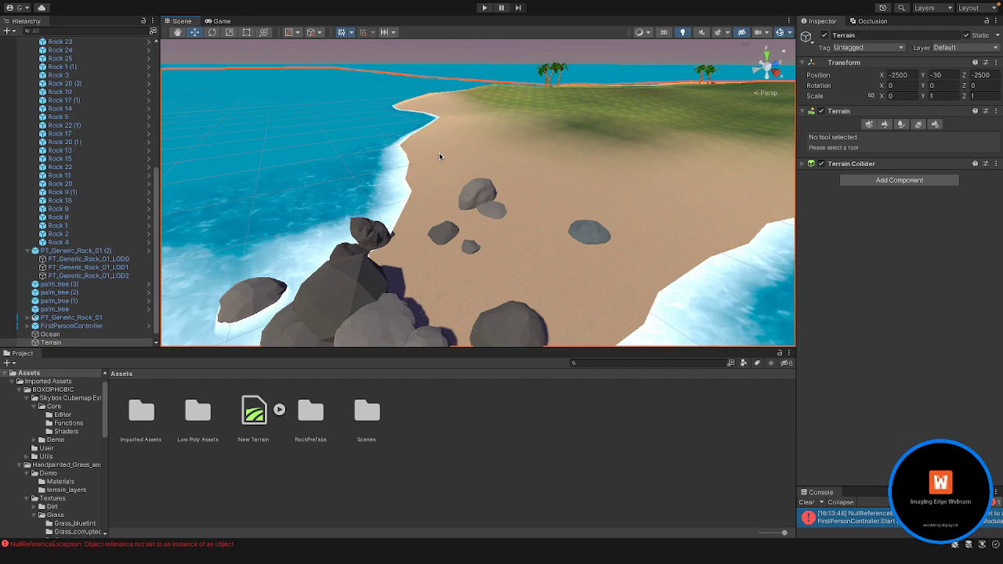
{"action": "scroll", "coordinate": [441, 159], "scroll_direction": "down", "scroll_amount": 5}
{"action": "right_click_drag", "start_coordinate": [443, 159], "coordinate": [515, 164]}
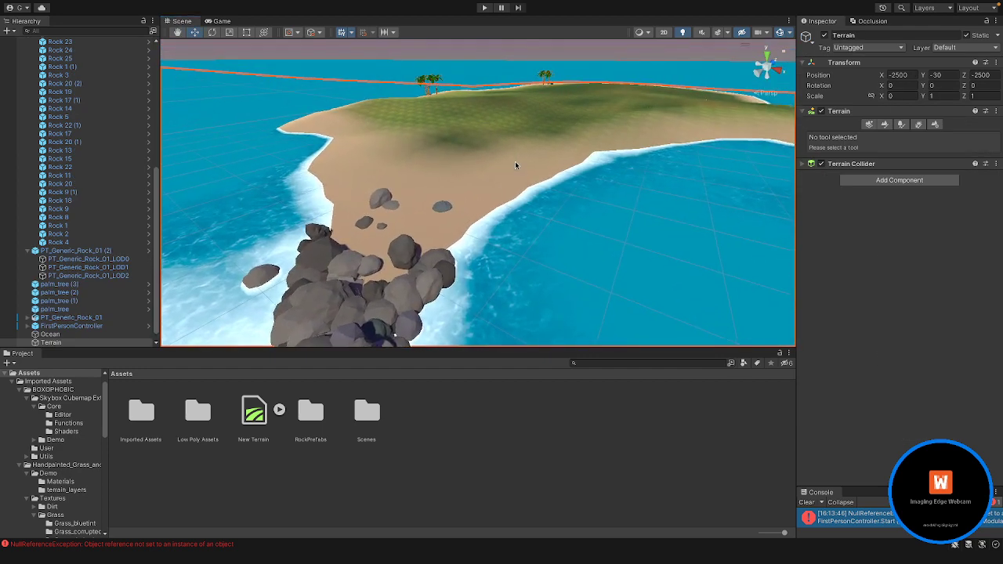